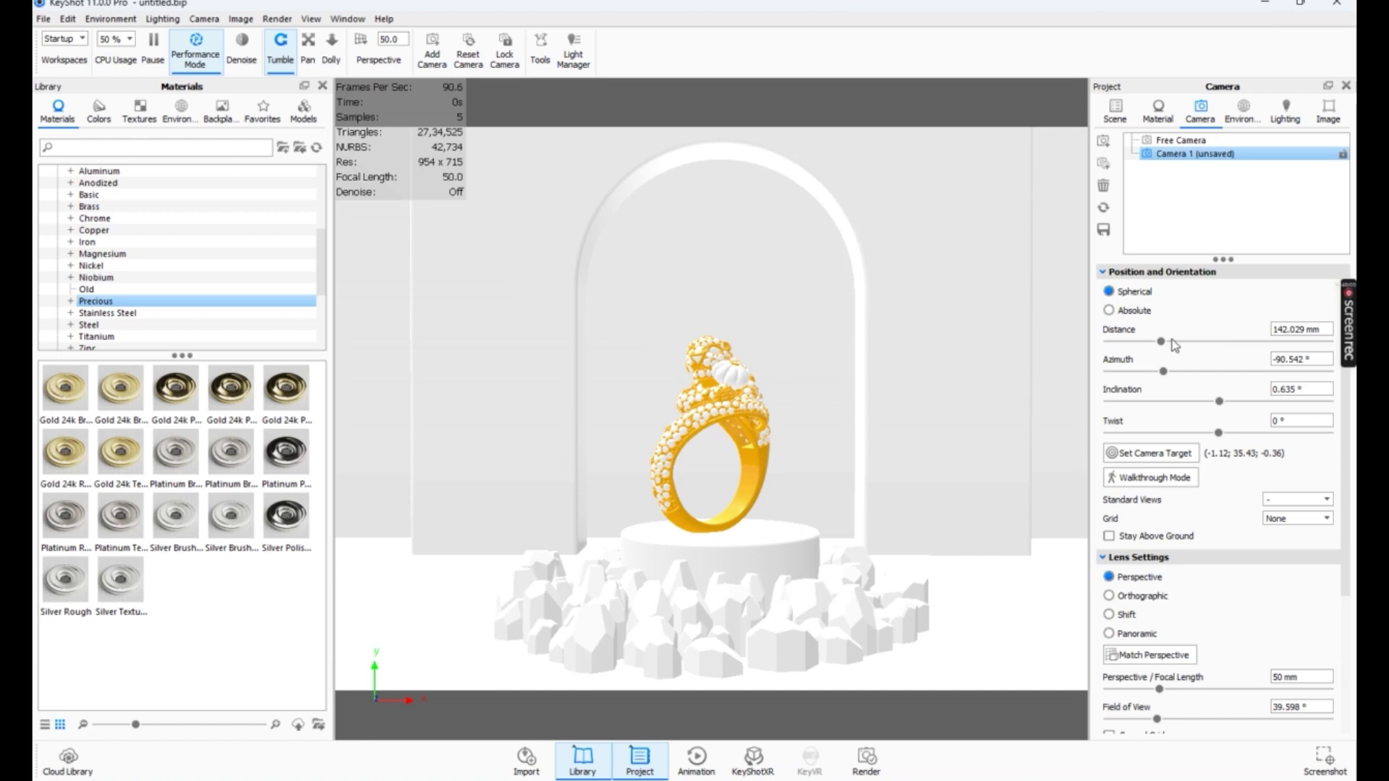
Step: Adjust Camera 1 to a distance of 133.8 mm, an azimuth of -93.24° and an inclination of 3.24°
{"action": "left_click_drag", "start_coordinate": [1164, 343], "coordinate": [1218, 393]}
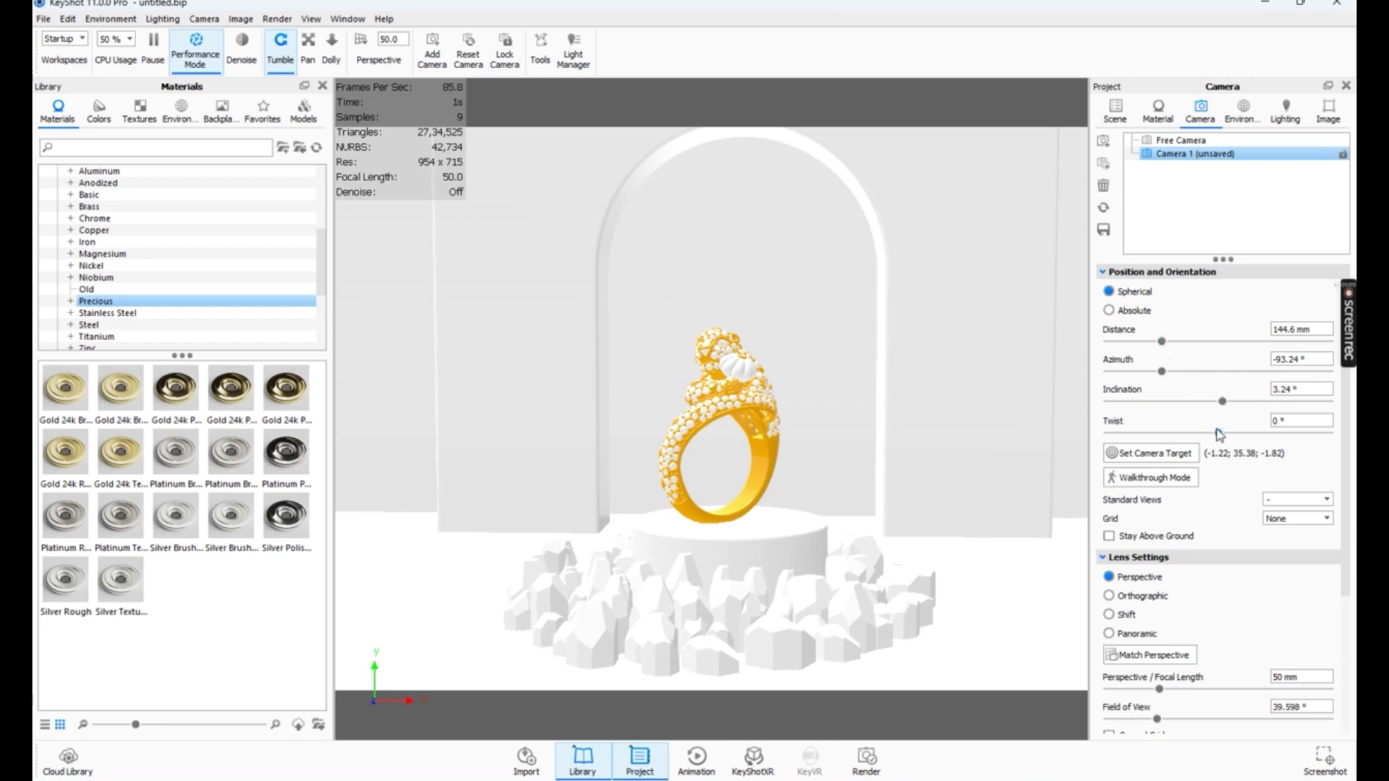
{"action": "left_click_drag", "start_coordinate": [1218, 430], "coordinate": [1219, 428]}
{"action": "left_click_drag", "start_coordinate": [1156, 346], "coordinate": [1155, 350]}
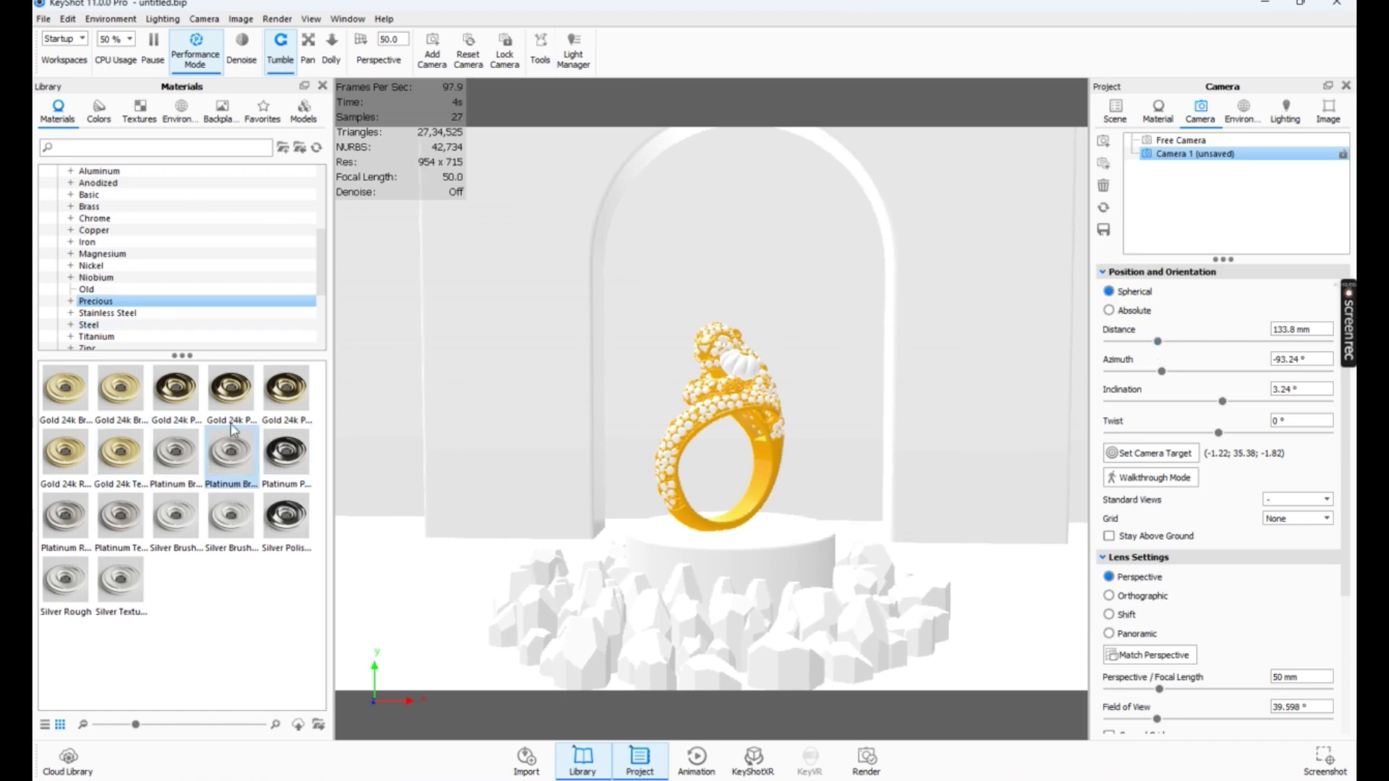
Step: Apply the Gold 24k Polished material to the ring's metal body and turn off Performance Mode
{"action": "mouse_move", "coordinate": [194, 396]}
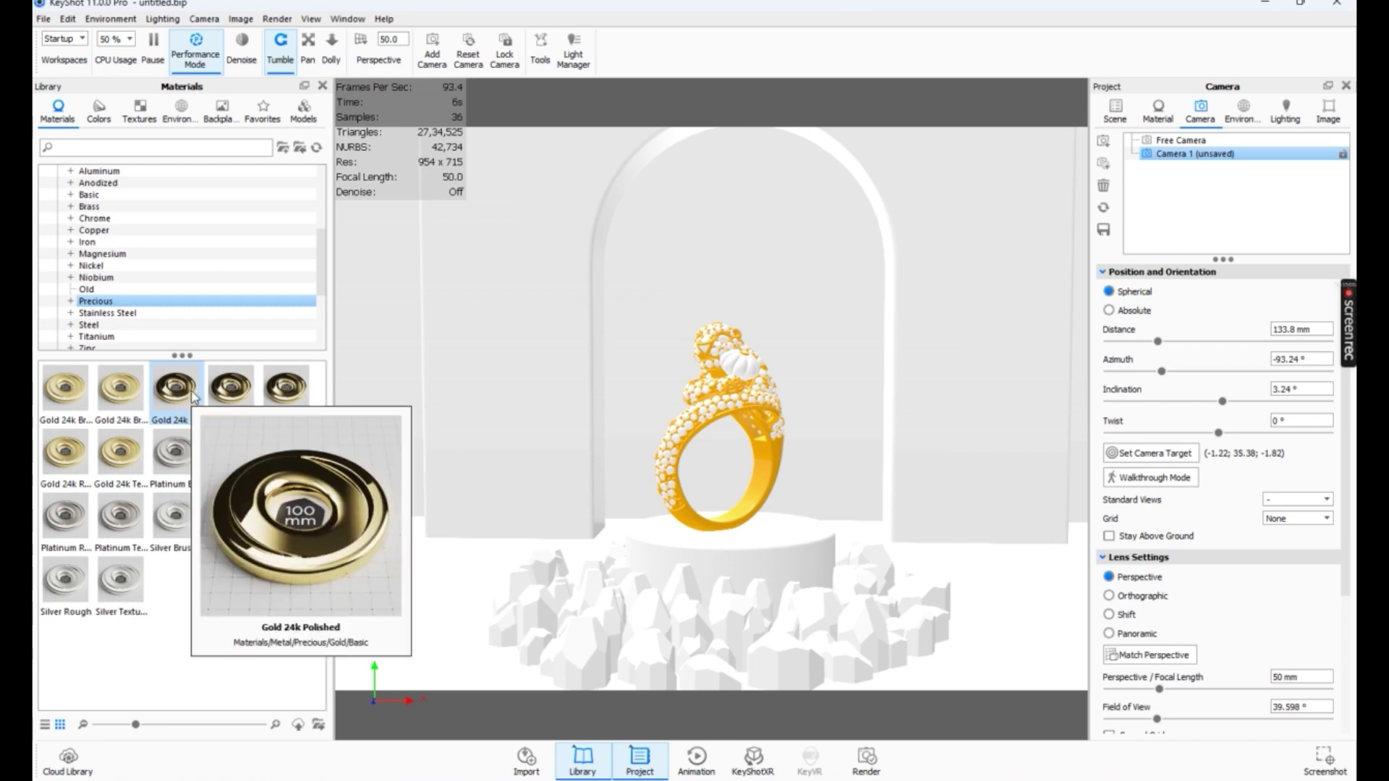
{"action": "left_click_drag", "start_coordinate": [238, 397], "coordinate": [769, 472]}
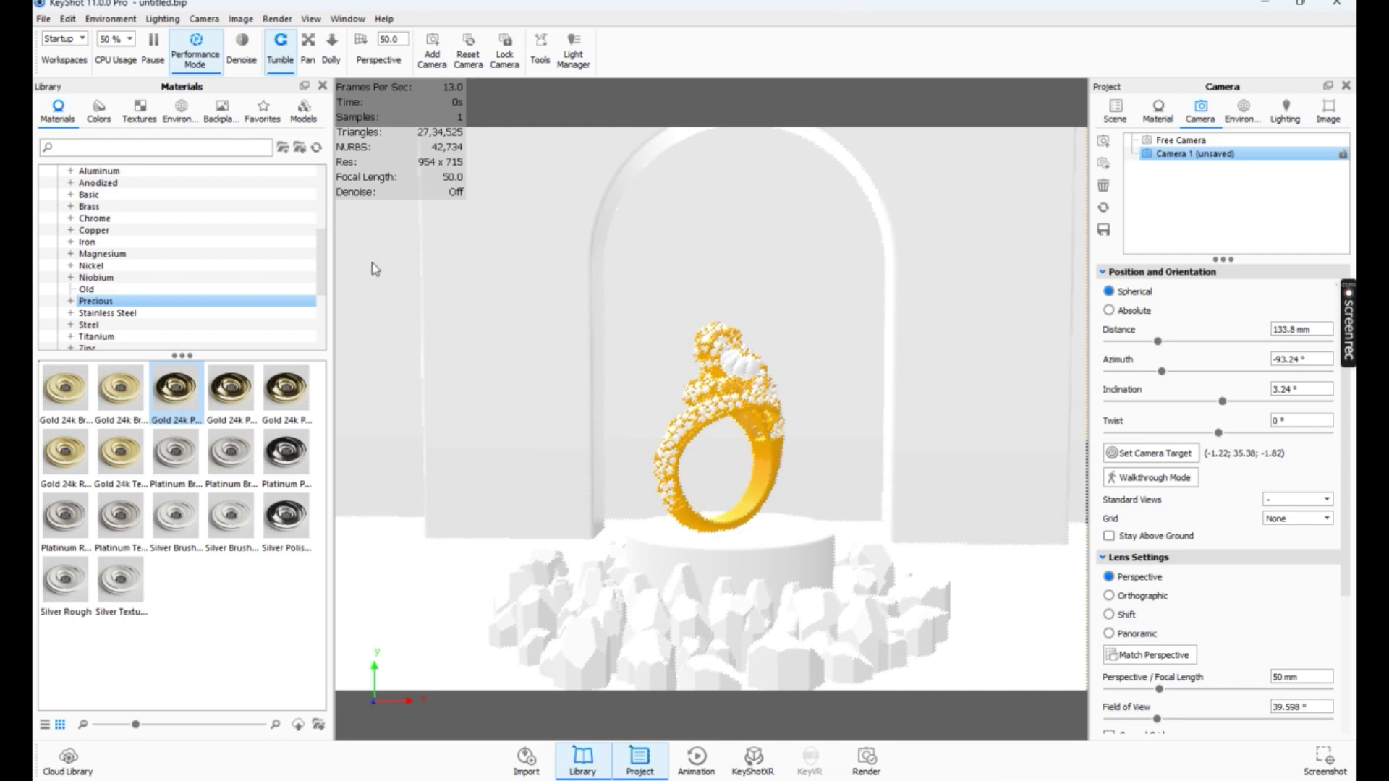
{"action": "left_click", "coordinate": [197, 61]}
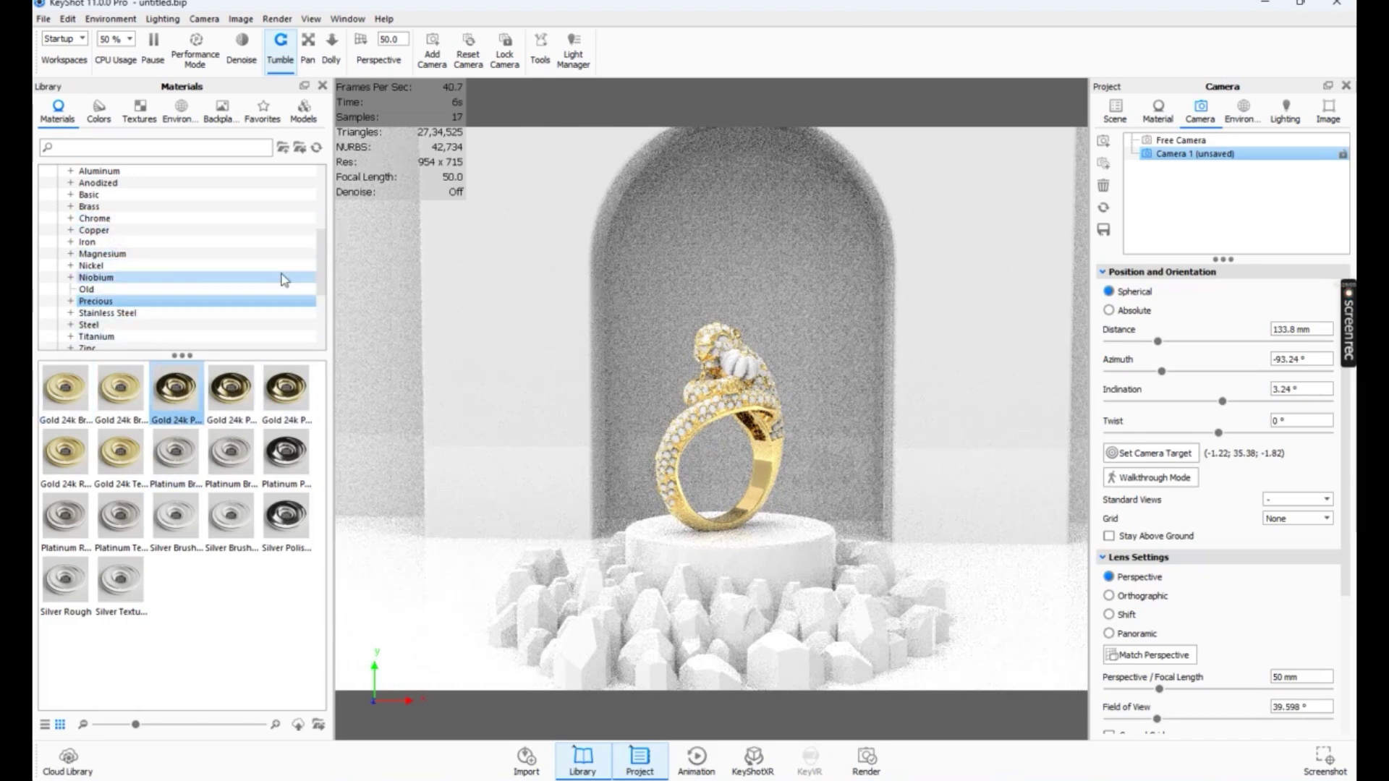
Step: Apply the Gem Stone Diamond material from the Gem Stones library to the small stones covering the ring
{"action": "scroll", "coordinate": [187, 279], "scroll_direction": "up", "scroll_amount": 1}
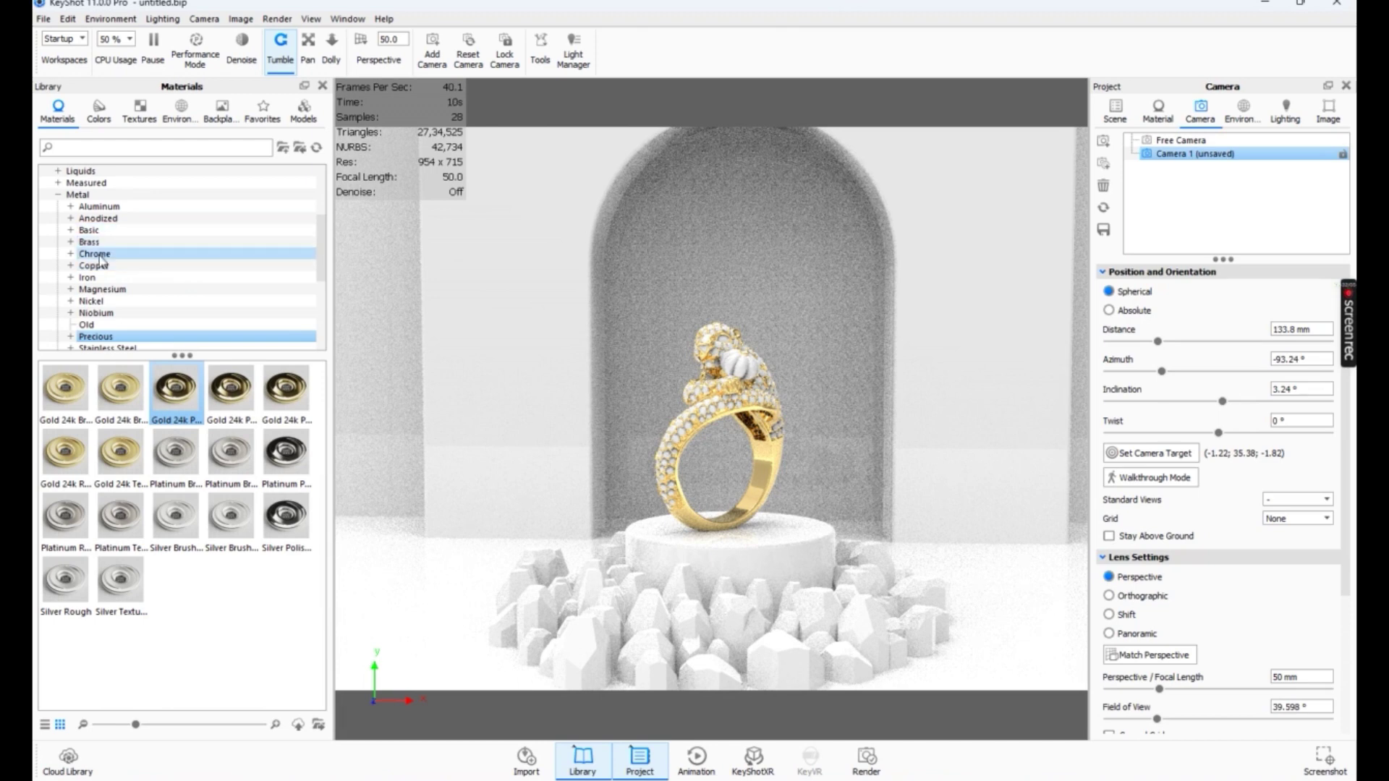
{"action": "scroll", "coordinate": [108, 254], "scroll_direction": "up", "scroll_amount": 4}
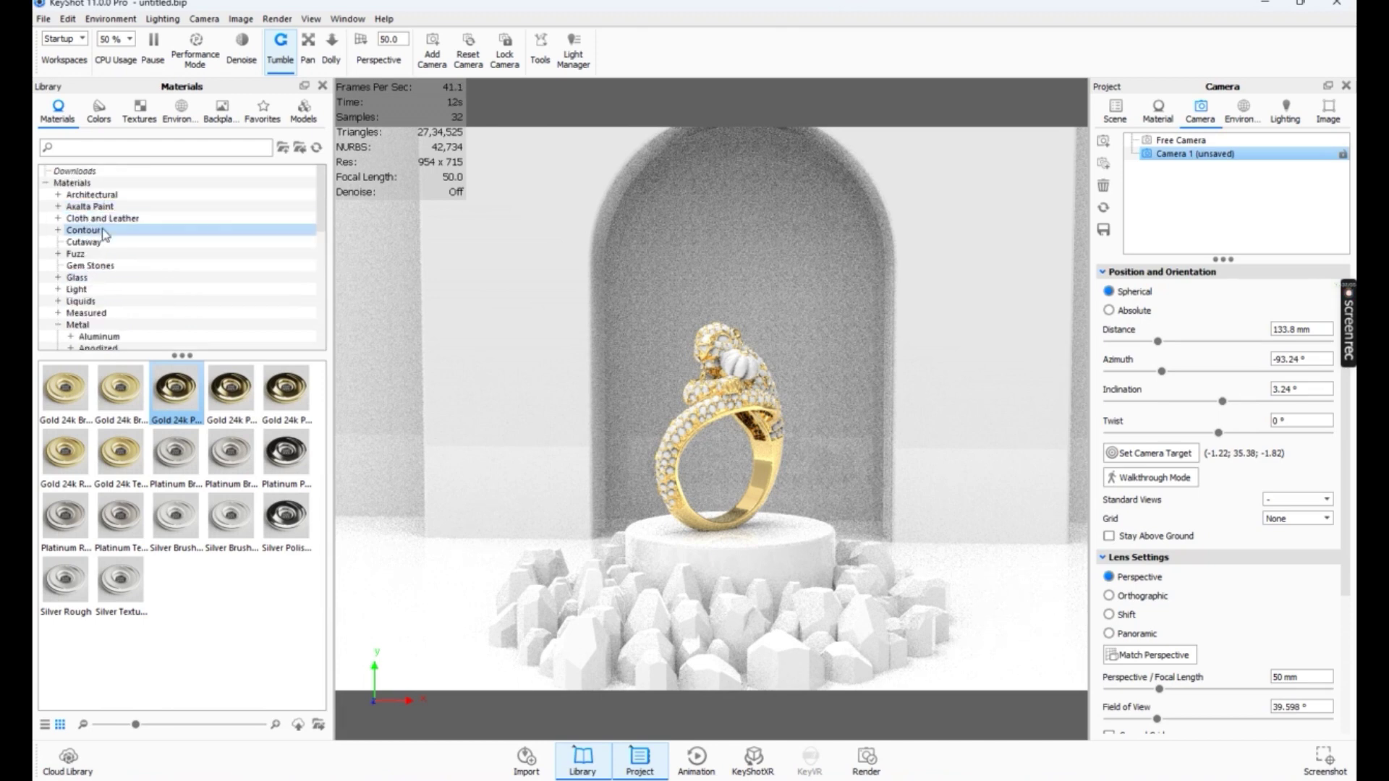
{"action": "left_click", "coordinate": [116, 266]}
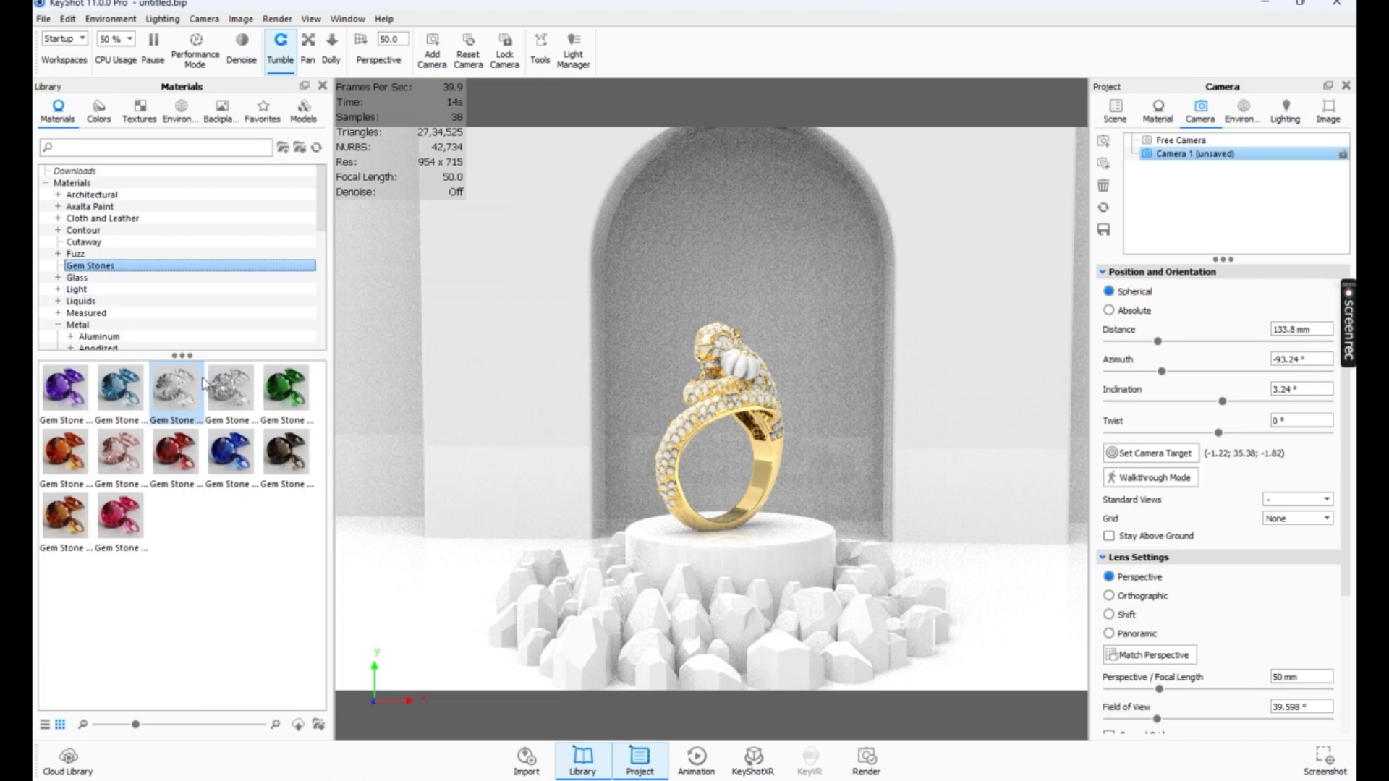
{"action": "mouse_move", "coordinate": [221, 392]}
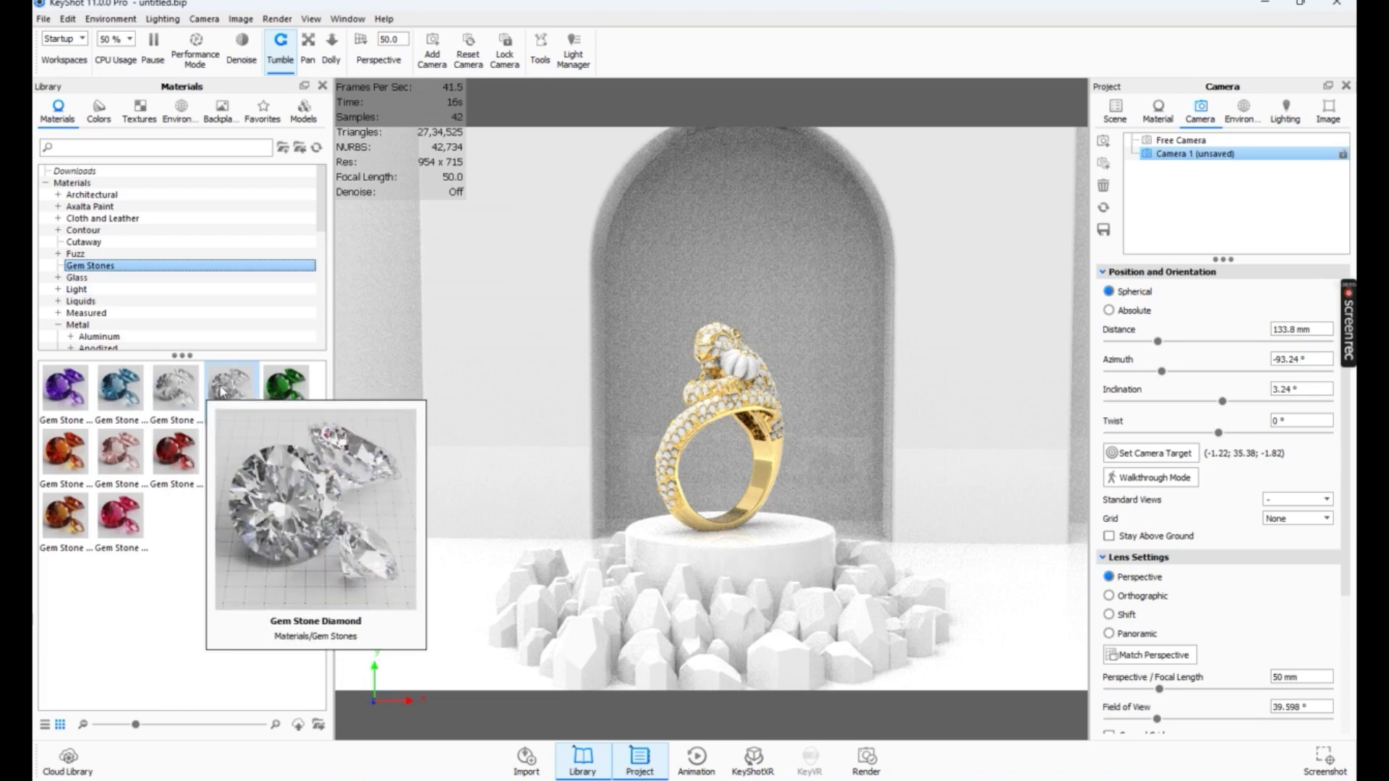
{"action": "left_click_drag", "start_coordinate": [223, 392], "coordinate": [679, 442]}
Step: Set the camera distance to 140.4 mm and save the view to Camera 1
{"action": "scroll", "coordinate": [678, 442], "scroll_direction": "down", "scroll_amount": 2}
{"action": "scroll", "coordinate": [679, 441], "scroll_direction": "up", "scroll_amount": 1}
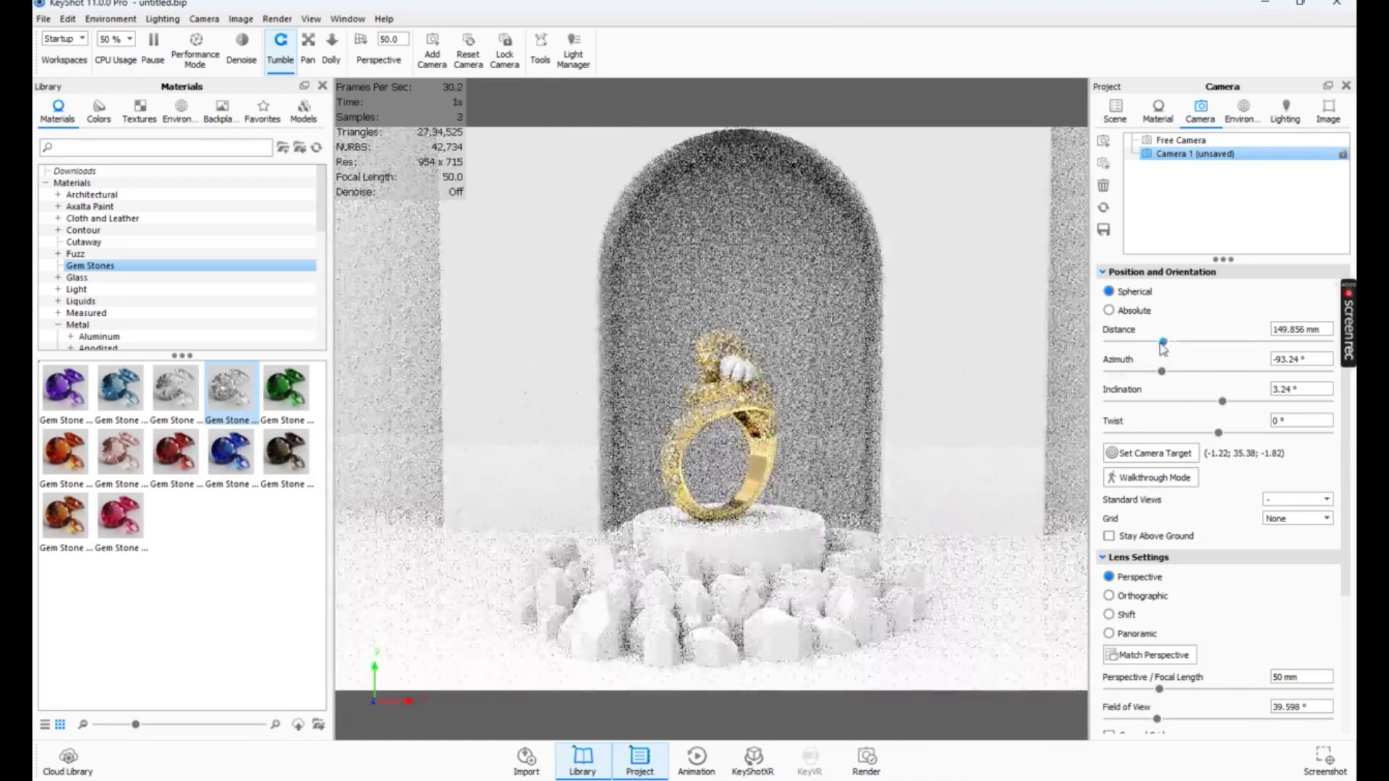
{"action": "left_click_drag", "start_coordinate": [1162, 343], "coordinate": [710, 335]}
{"action": "left_click", "coordinate": [1104, 230]}
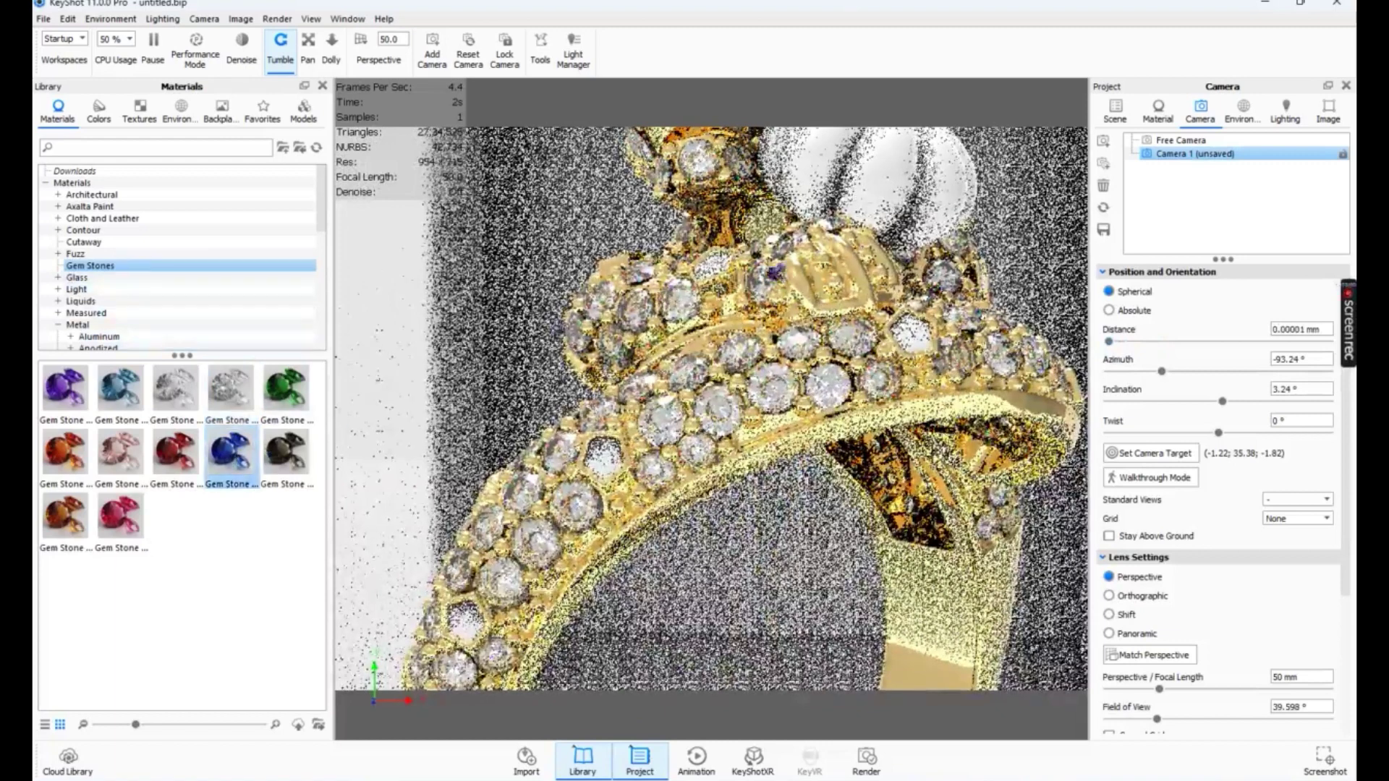
Step: Apply the Gem Stone Sapphire material to the ring's large fluted stone and set its colour to RGB 0, 30, 205
{"action": "left_click_drag", "start_coordinate": [229, 452], "coordinate": [892, 191]}
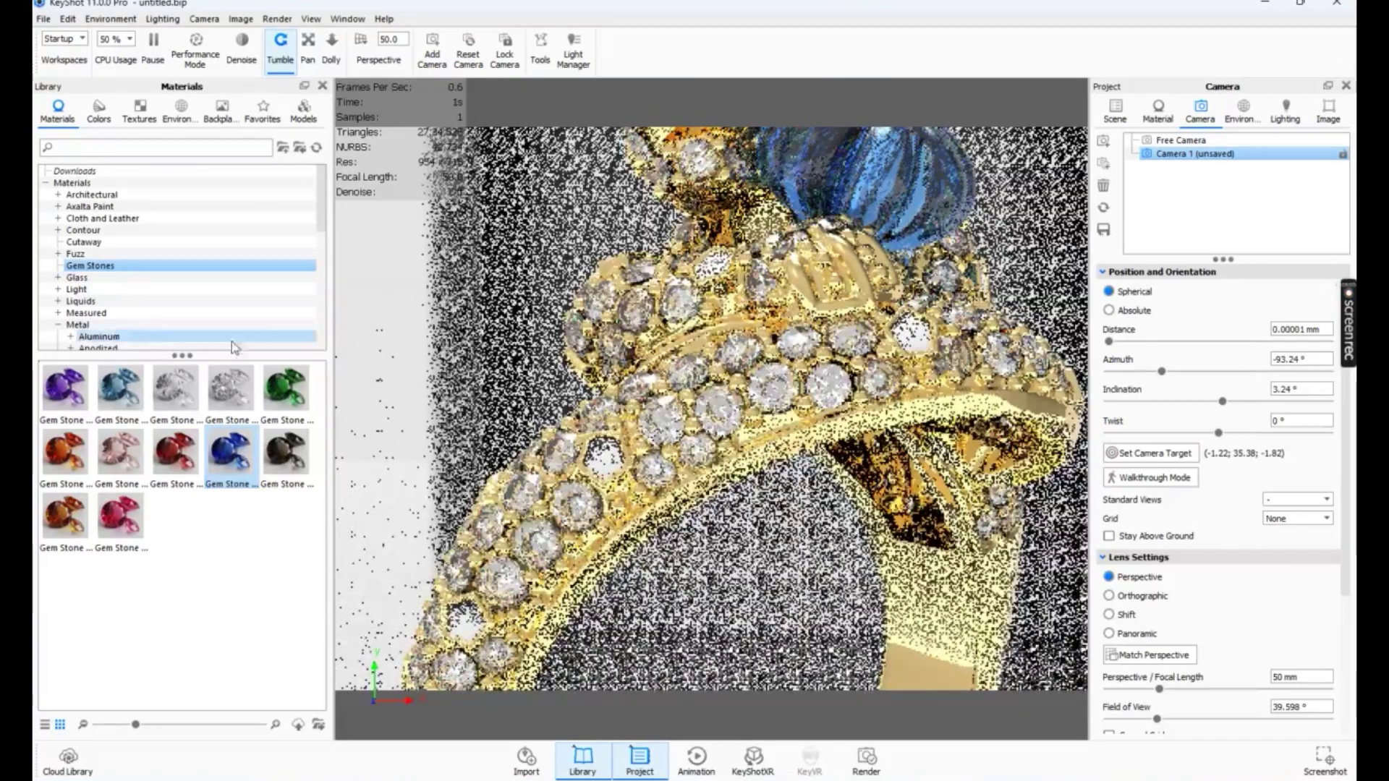
{"action": "scroll", "coordinate": [865, 187], "scroll_direction": "up", "scroll_amount": 2}
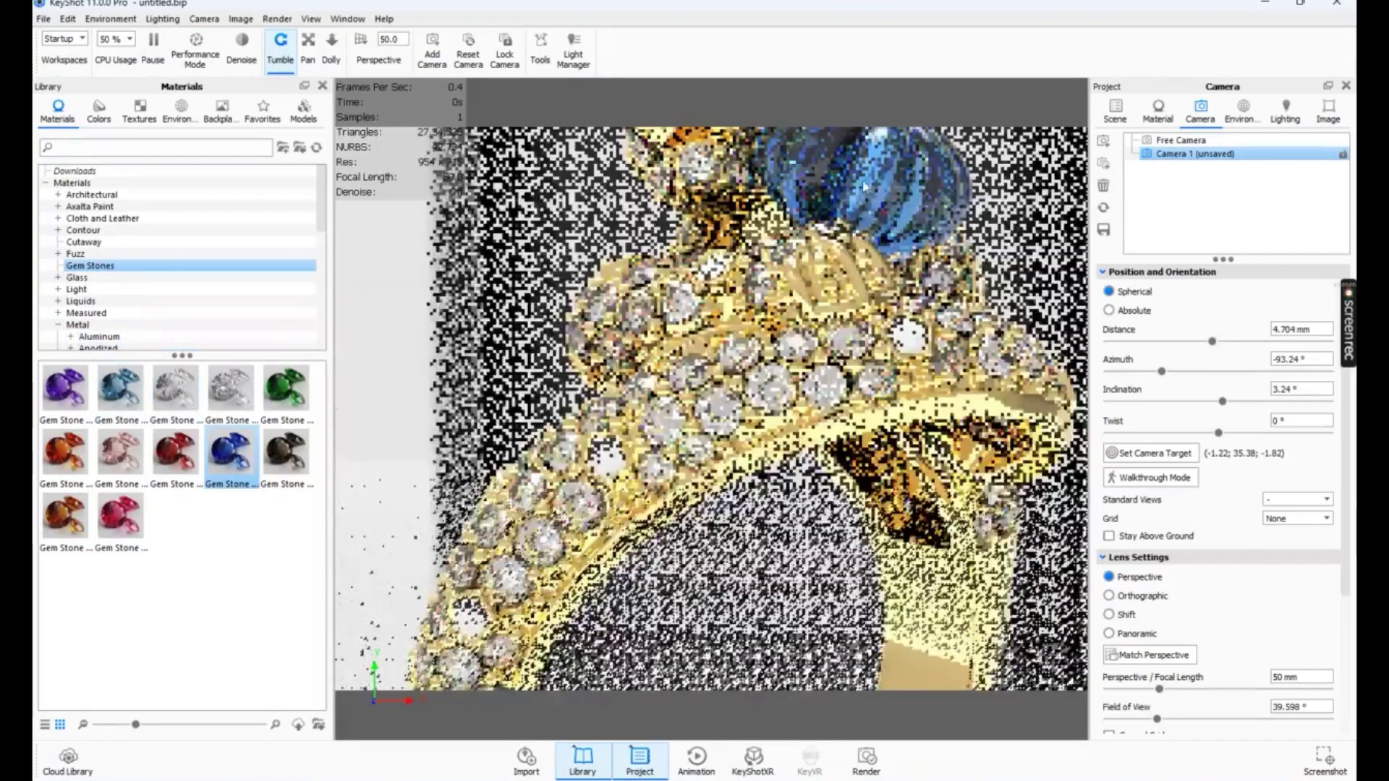
{"action": "double_click", "coordinate": [878, 176]}
{"action": "left_click", "coordinate": [1334, 240]}
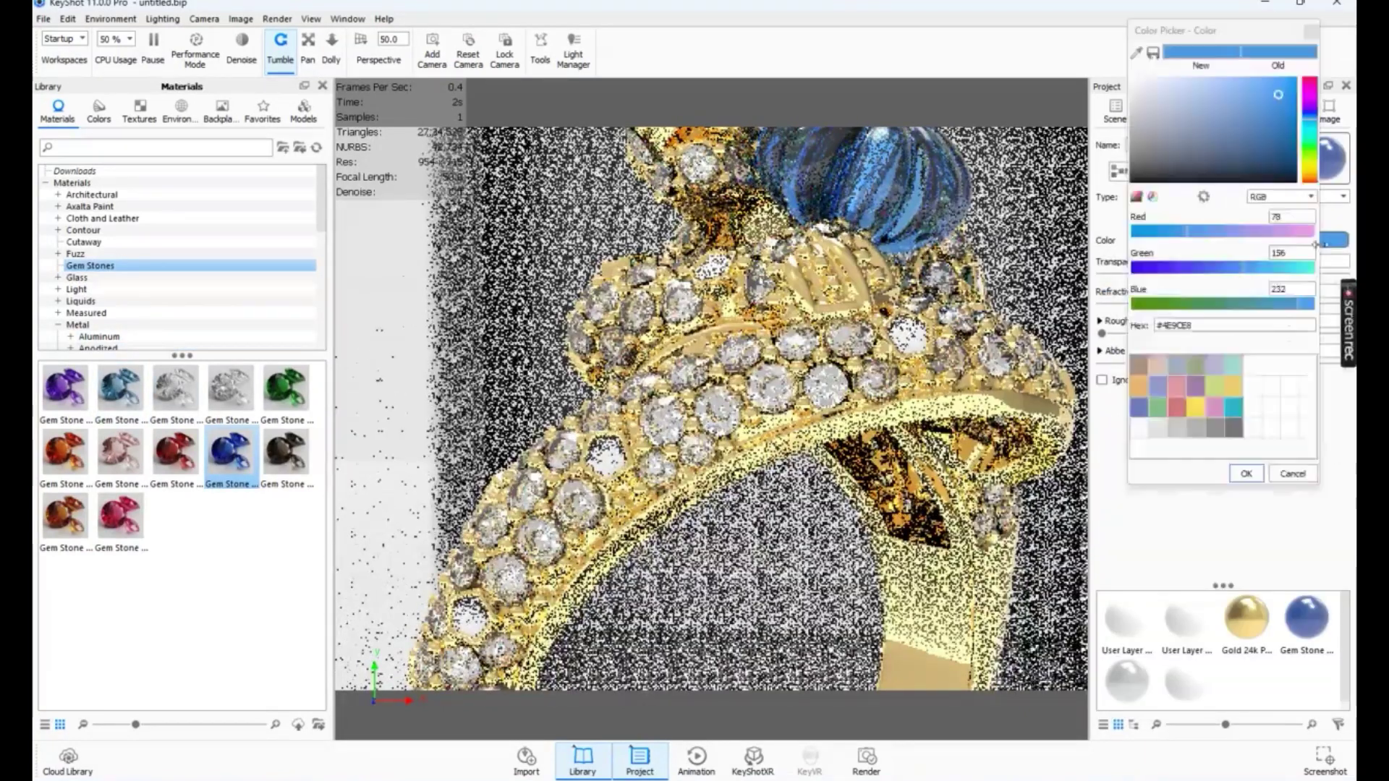
{"action": "left_click_drag", "start_coordinate": [1271, 155], "coordinate": [1312, 142]}
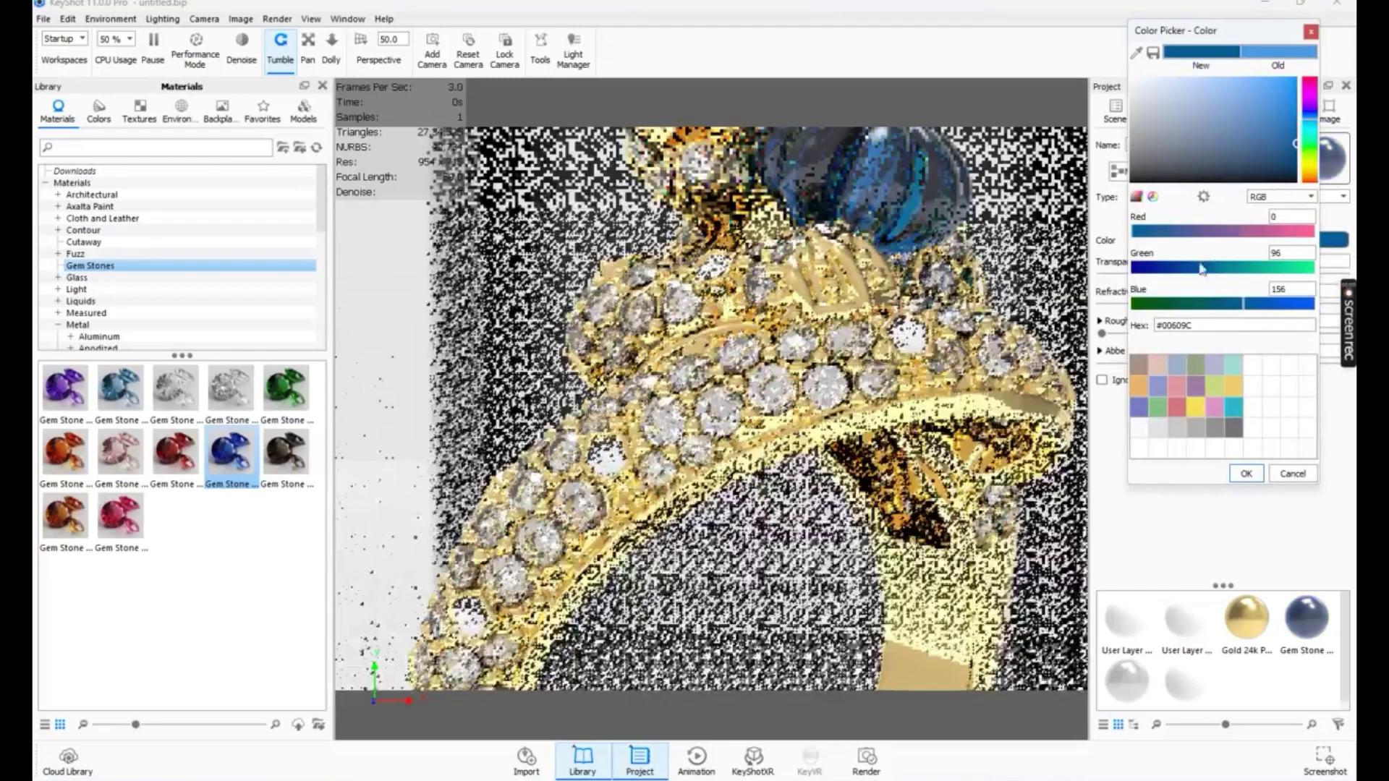
{"action": "left_click_drag", "start_coordinate": [1200, 266], "coordinate": [1153, 269]}
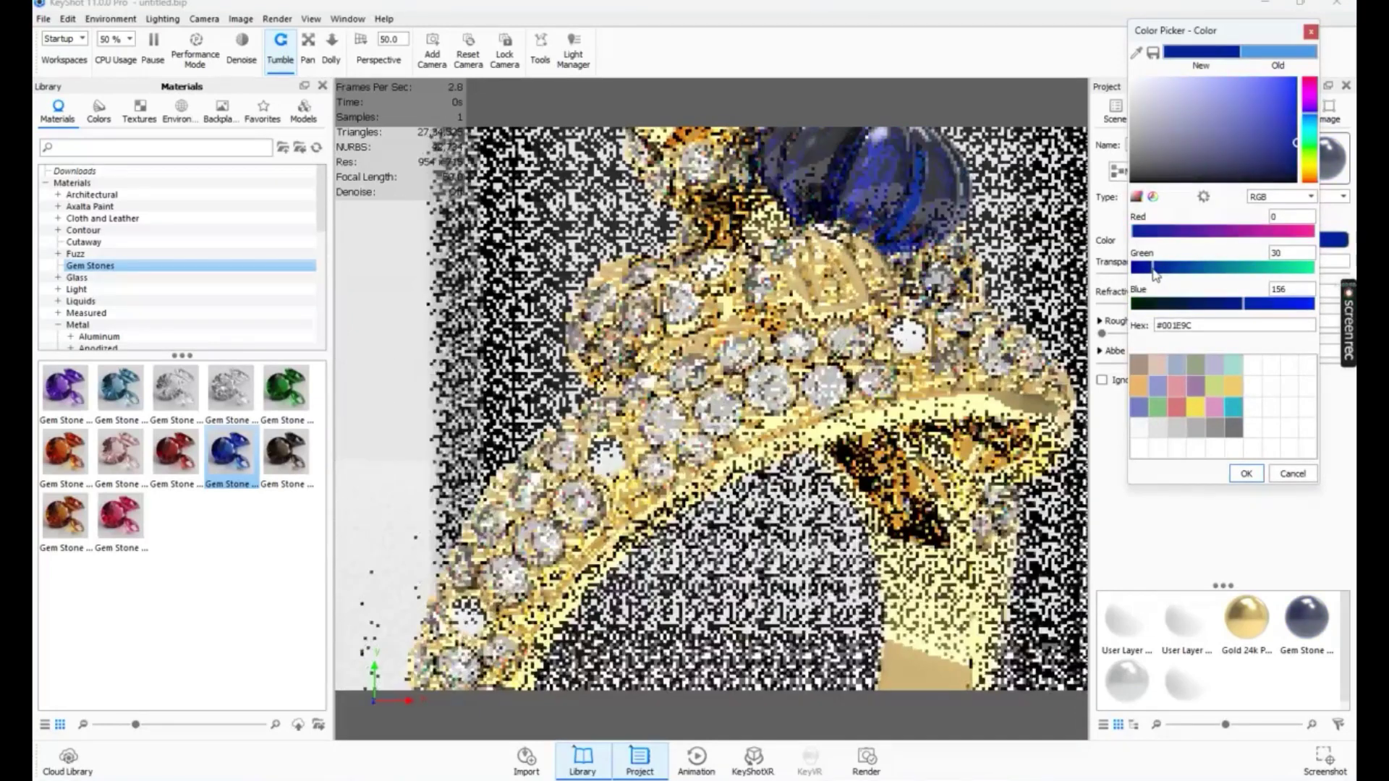
{"action": "left_click_drag", "start_coordinate": [1246, 304], "coordinate": [1282, 313]}
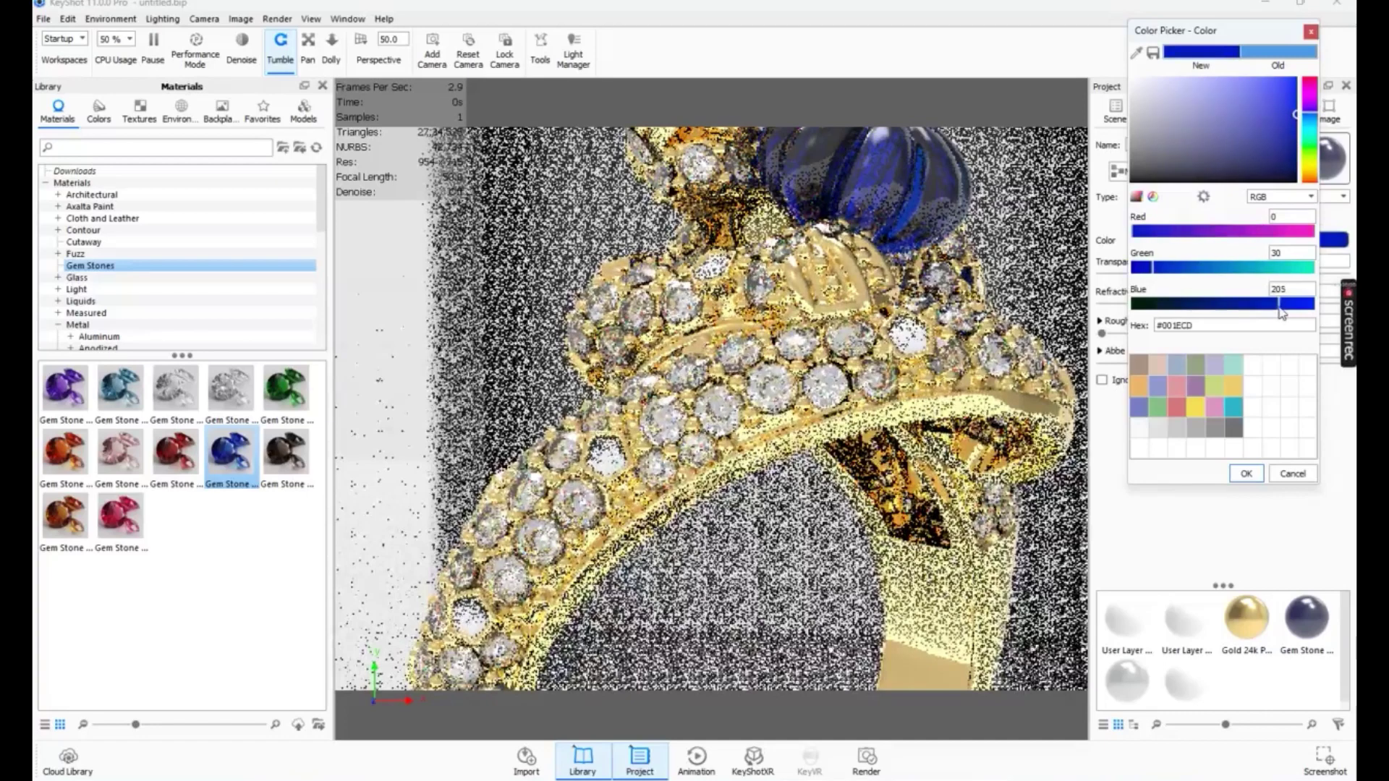
{"action": "left_click", "coordinate": [1246, 474]}
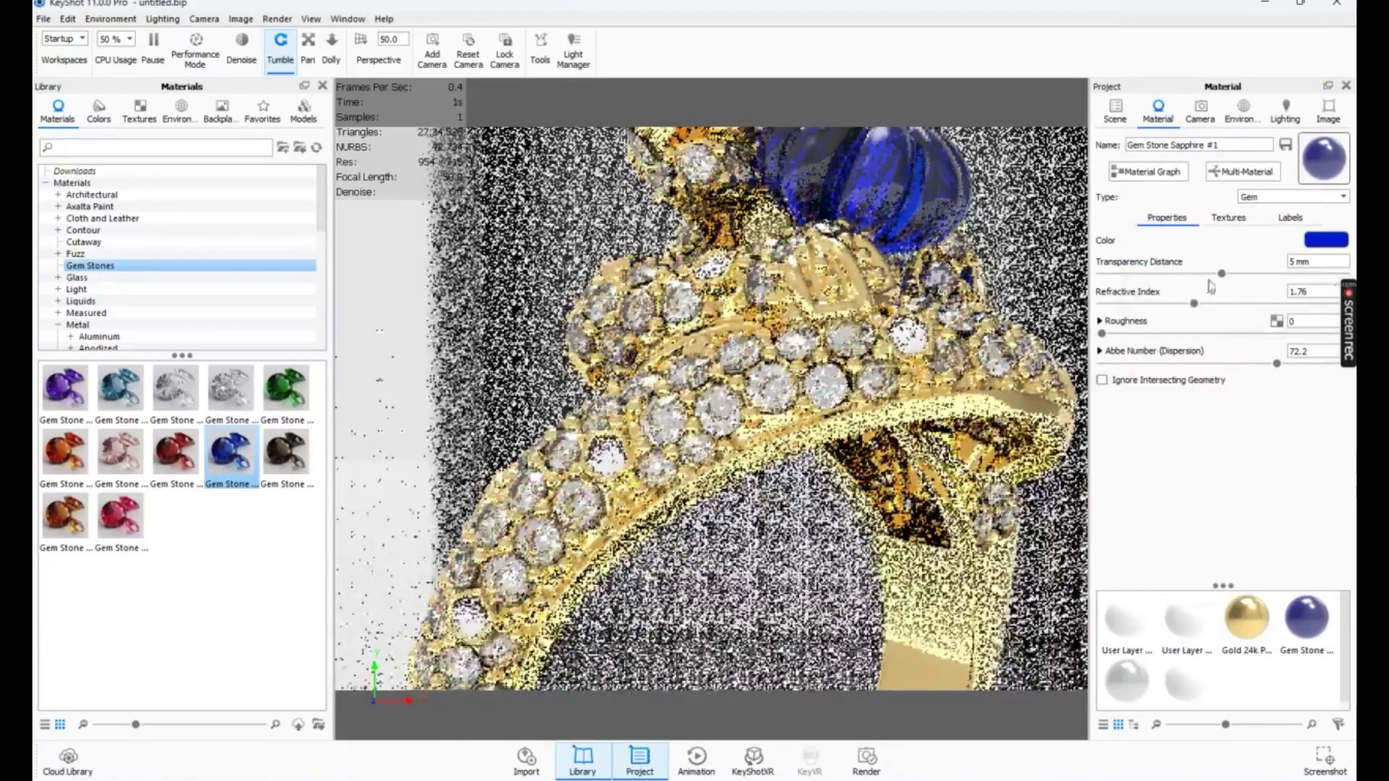
Step: Discard the unsaved close-up camera changes and return to the saved Camera 1 view
{"action": "left_click", "coordinate": [1200, 112]}
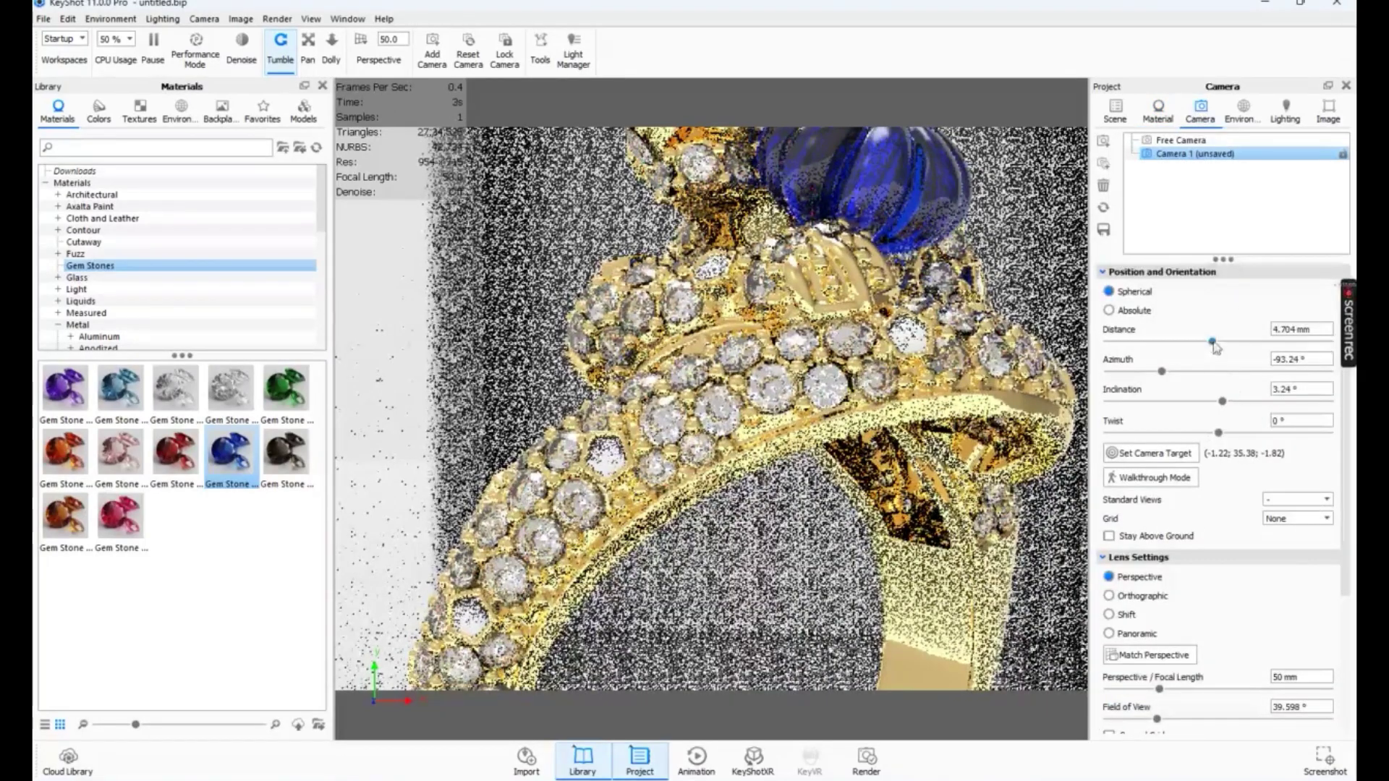
{"action": "left_click_drag", "start_coordinate": [1212, 341], "coordinate": [1123, 343]}
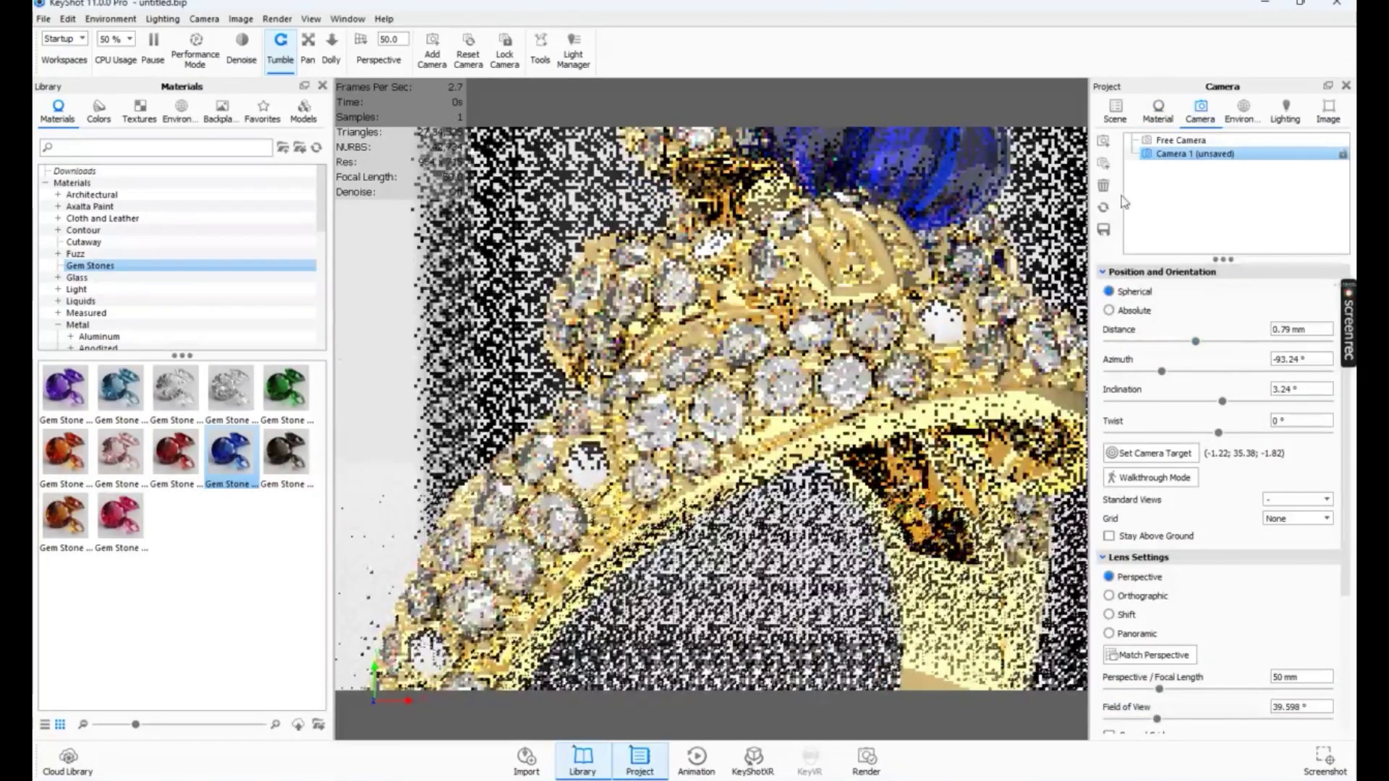
{"action": "left_click", "coordinate": [1162, 141]}
{"action": "left_click", "coordinate": [1175, 155]}
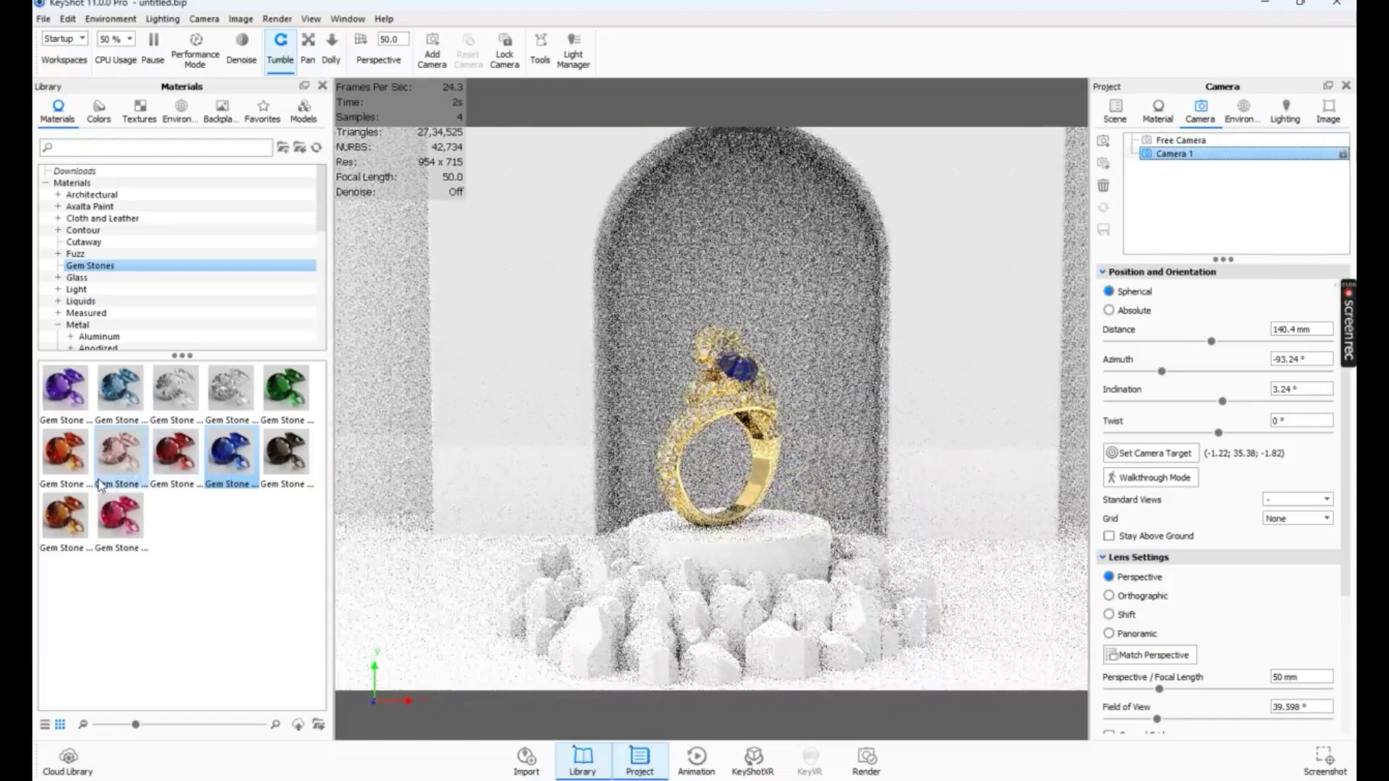
Step: Apply the Gem Stone Amethyst material to the crystal rocks around the pedestal and set its colour to RGB 183, 87, 222
{"action": "left_click_drag", "start_coordinate": [65, 387], "coordinate": [591, 619]}
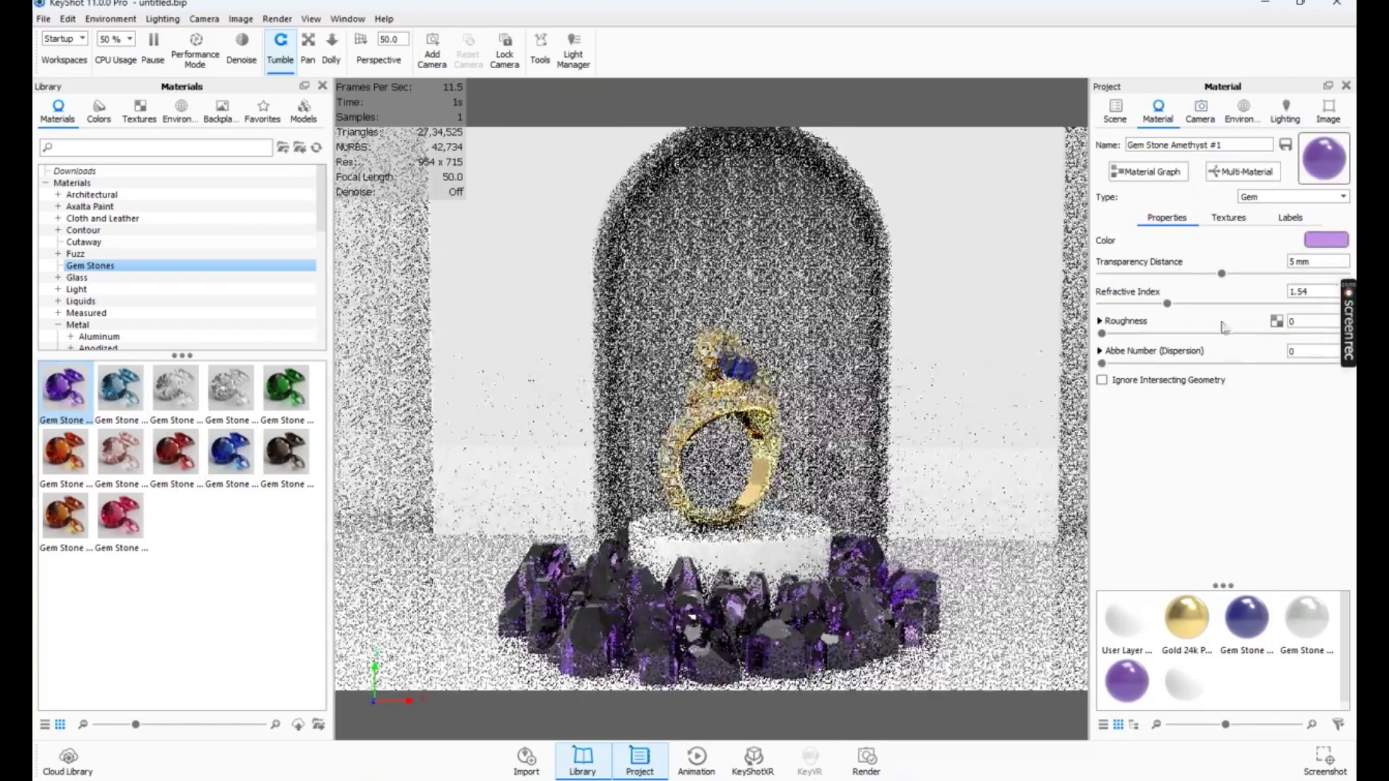
{"action": "left_click", "coordinate": [1326, 240]}
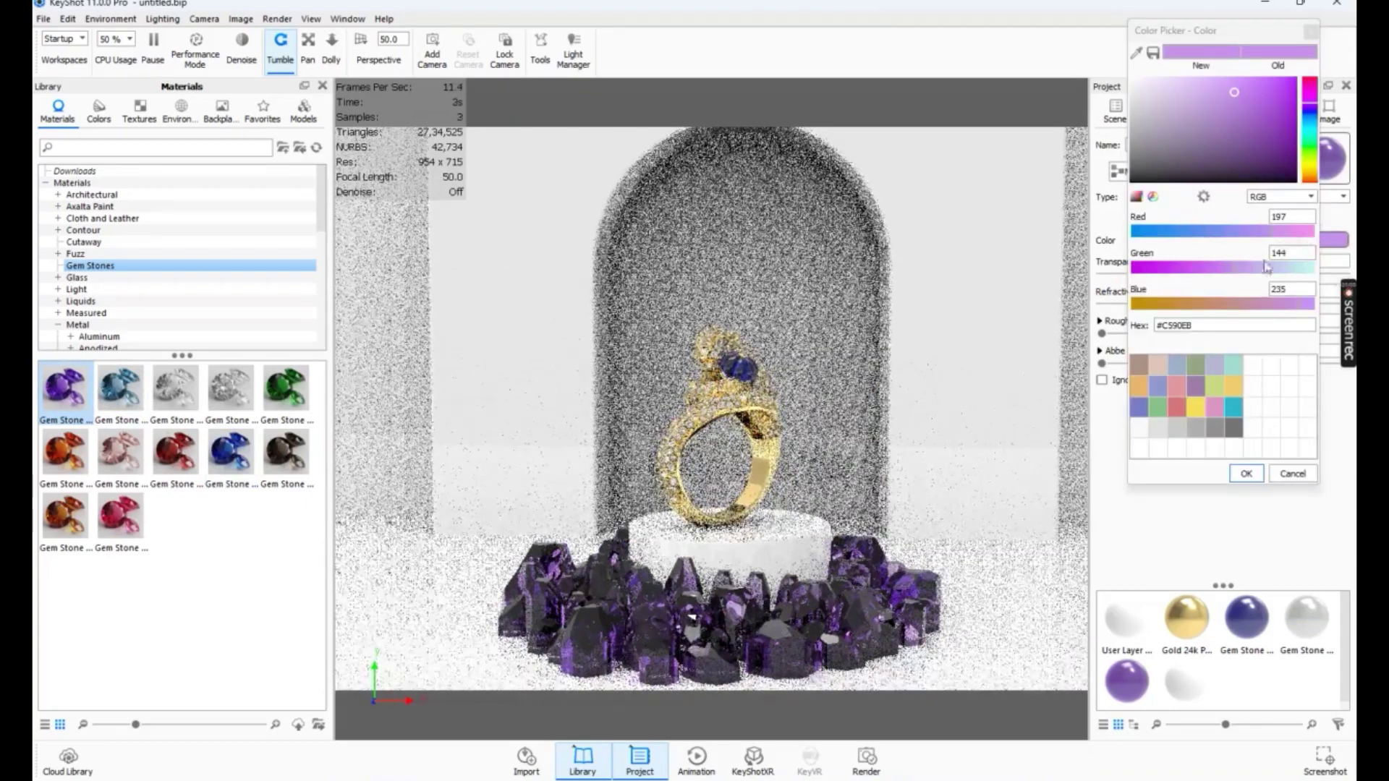
{"action": "left_click_drag", "start_coordinate": [1236, 268], "coordinate": [1153, 269]}
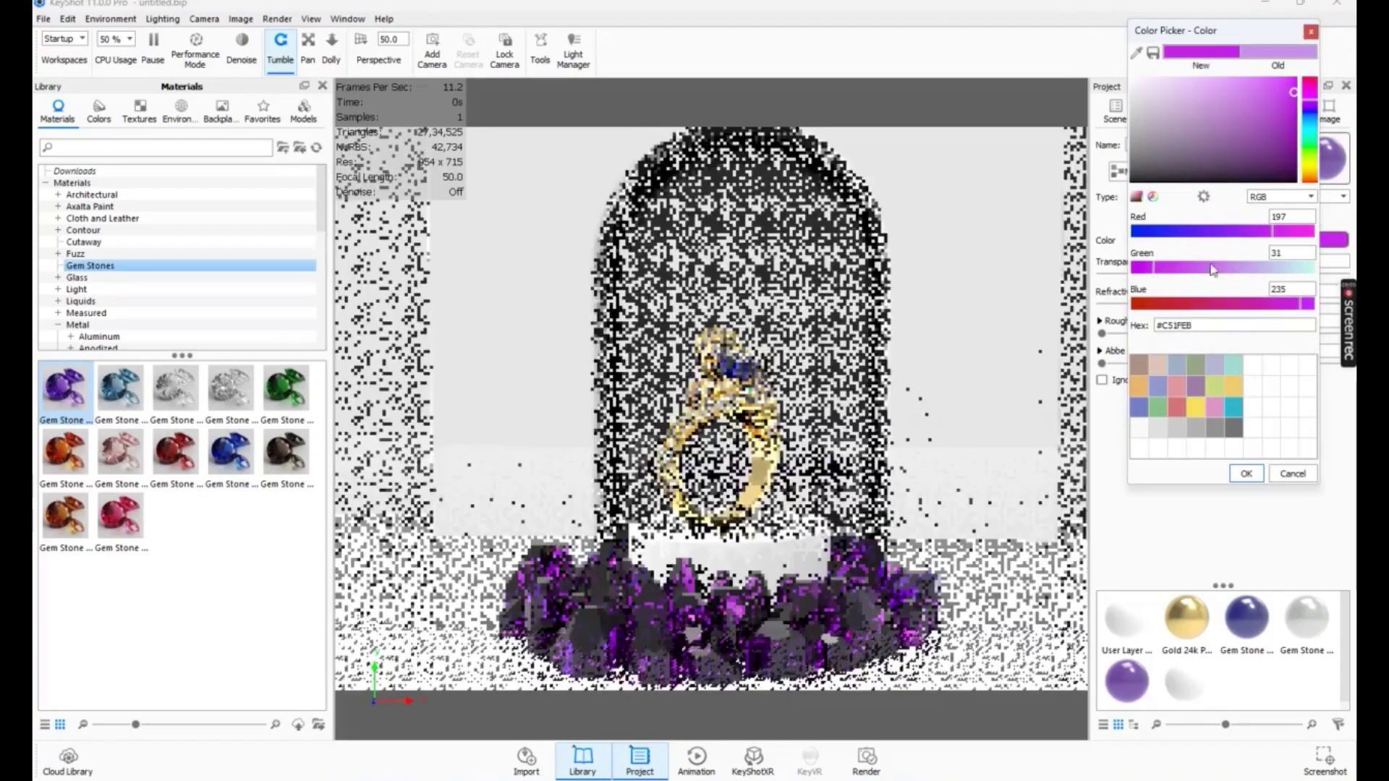
{"action": "left_click_drag", "start_coordinate": [1273, 231], "coordinate": [1265, 237]}
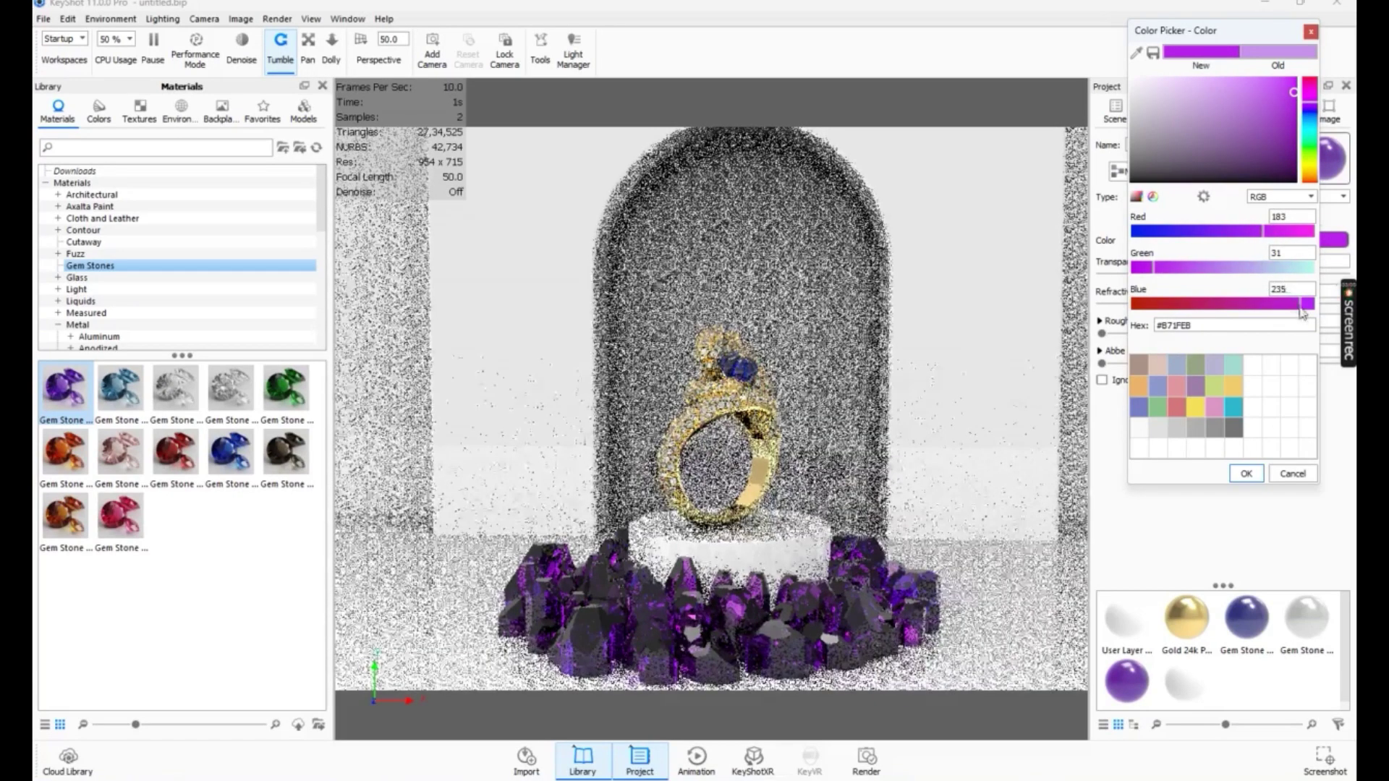
{"action": "left_click", "coordinate": [1293, 305]}
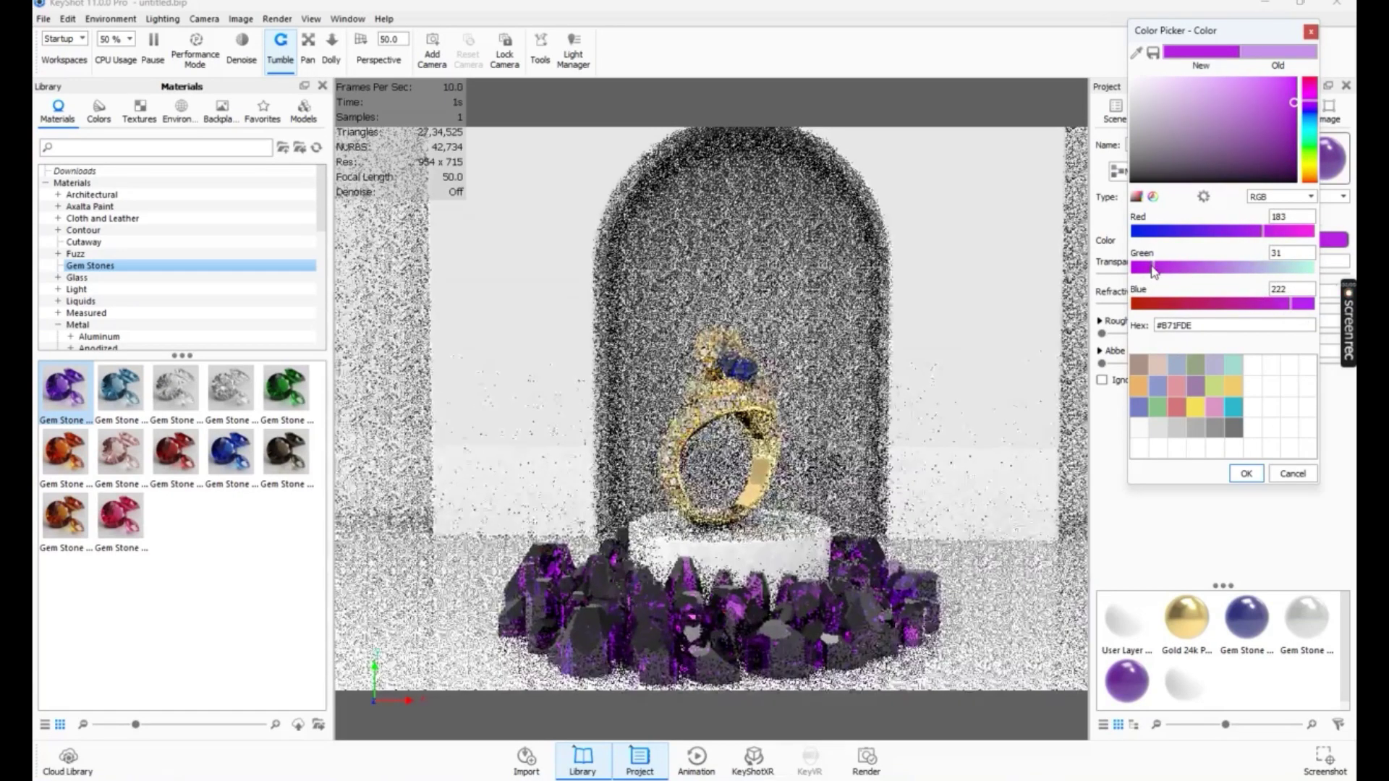
{"action": "left_click", "coordinate": [1178, 267]}
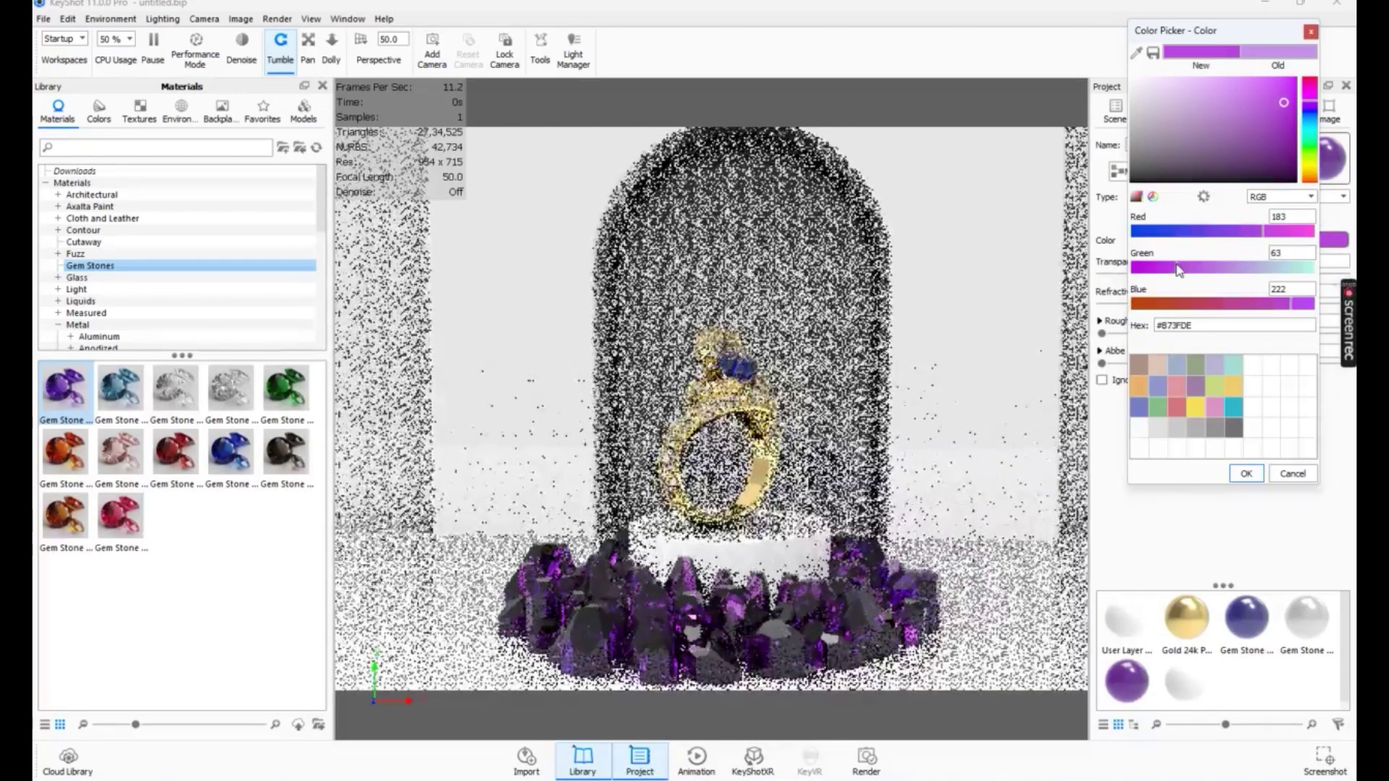
{"action": "left_click_drag", "start_coordinate": [1180, 269], "coordinate": [1195, 269]}
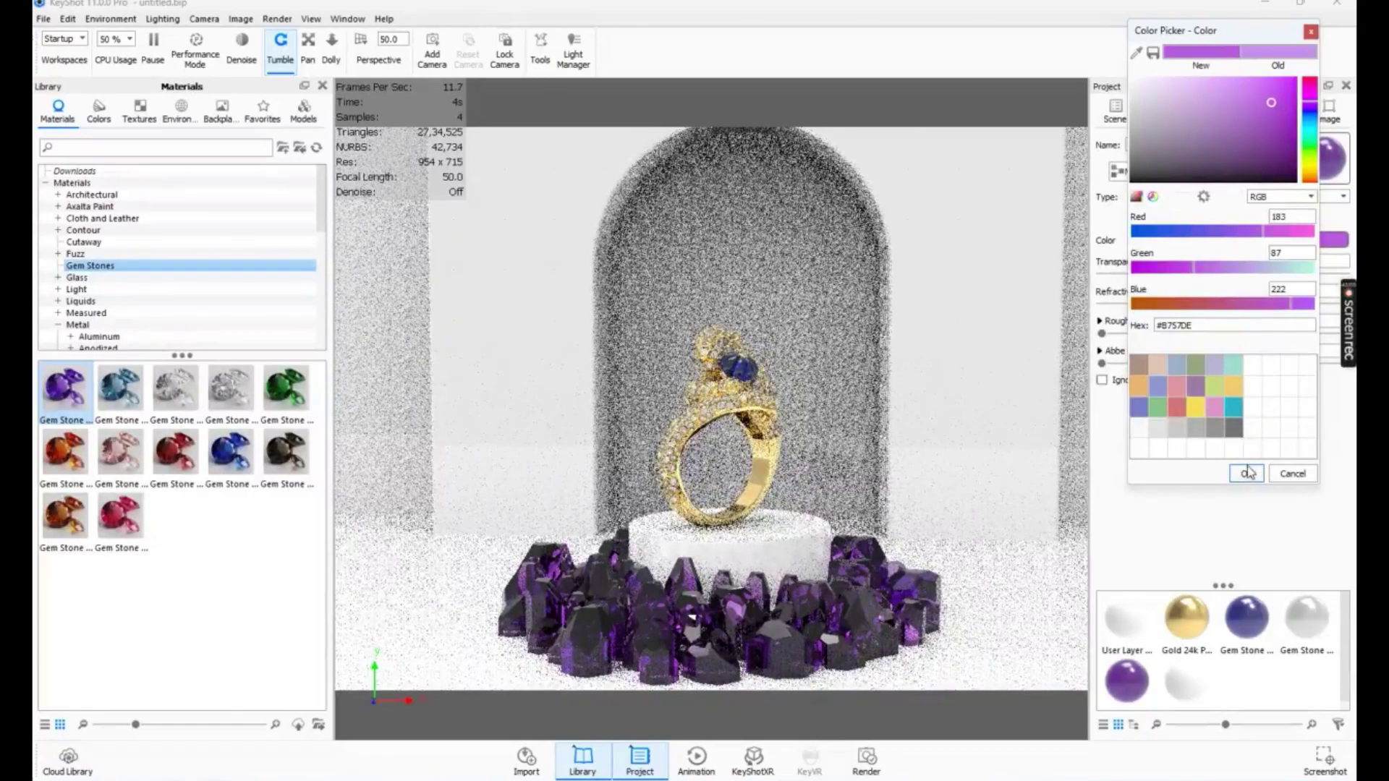
{"action": "left_click", "coordinate": [1247, 473]}
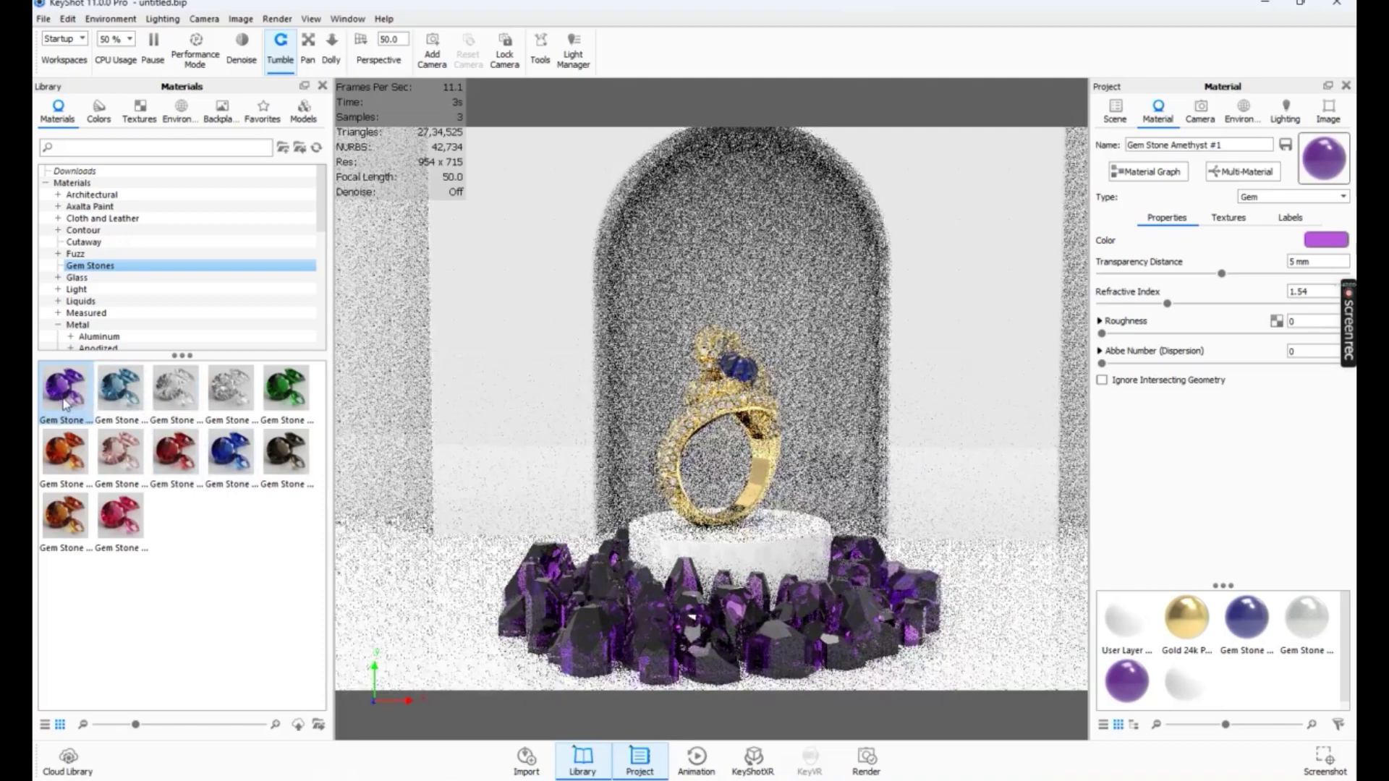
Step: Apply the Gem Stone Amethyst material to the ring's large fluted stone and set its colour to green 47, blue 196 and slightly less red
{"action": "left_click_drag", "start_coordinate": [65, 403], "coordinate": [747, 372]}
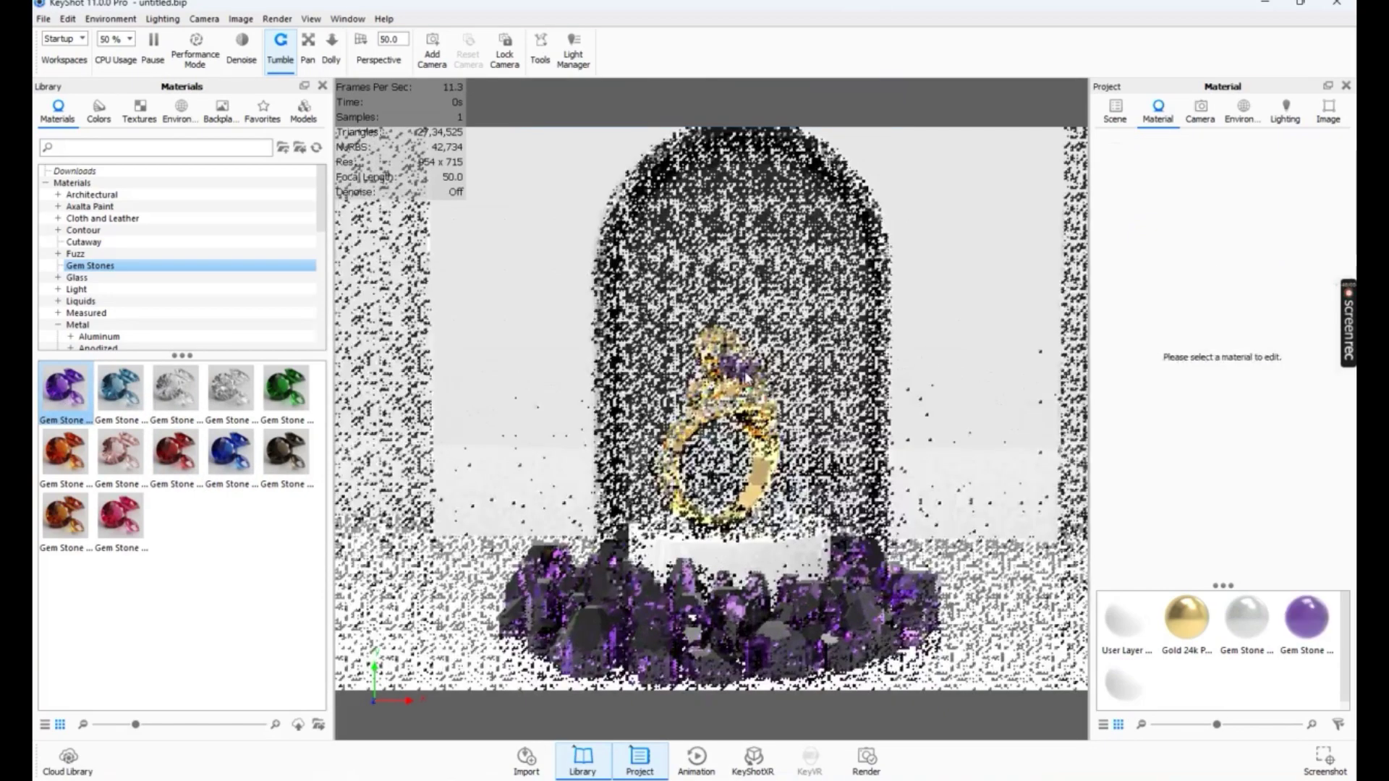
{"action": "left_click", "coordinate": [1333, 242]}
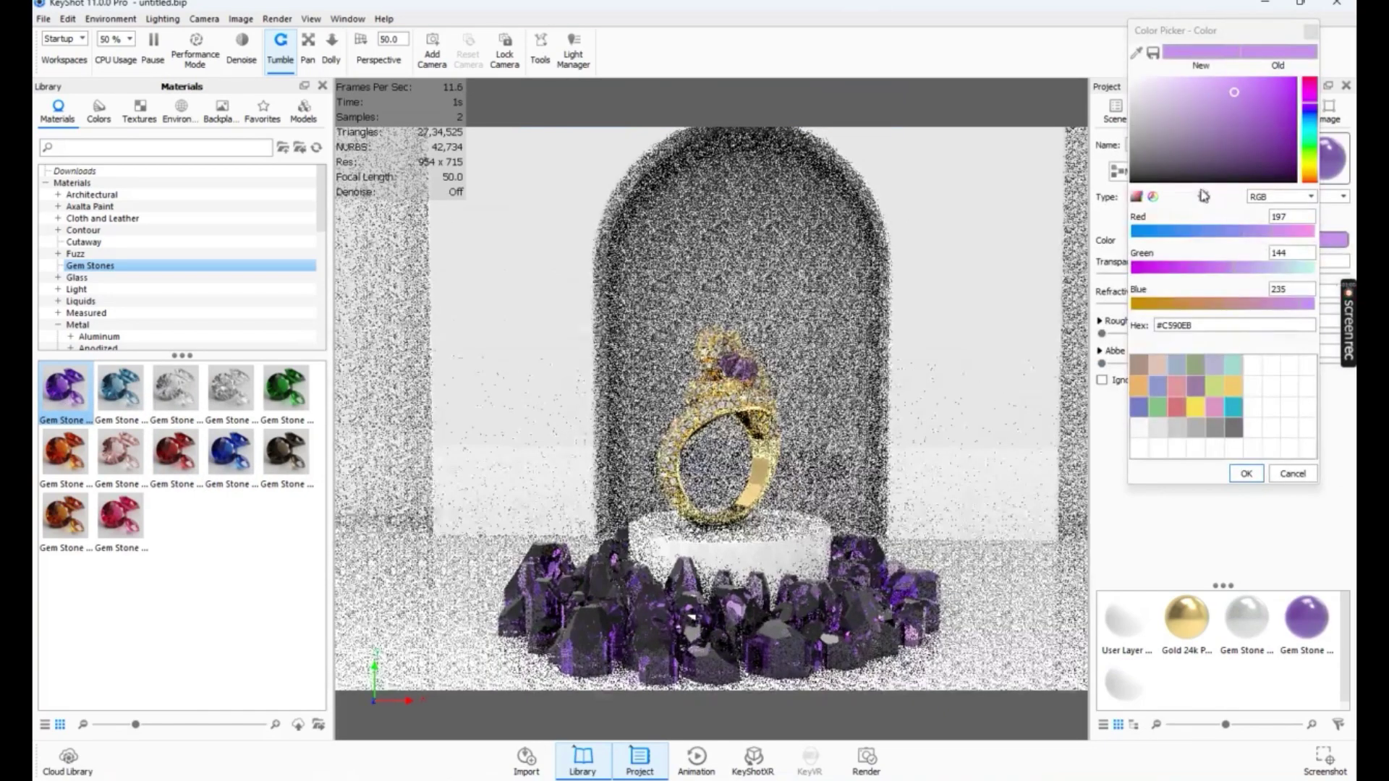
{"action": "left_click_drag", "start_coordinate": [1235, 268], "coordinate": [1166, 268]}
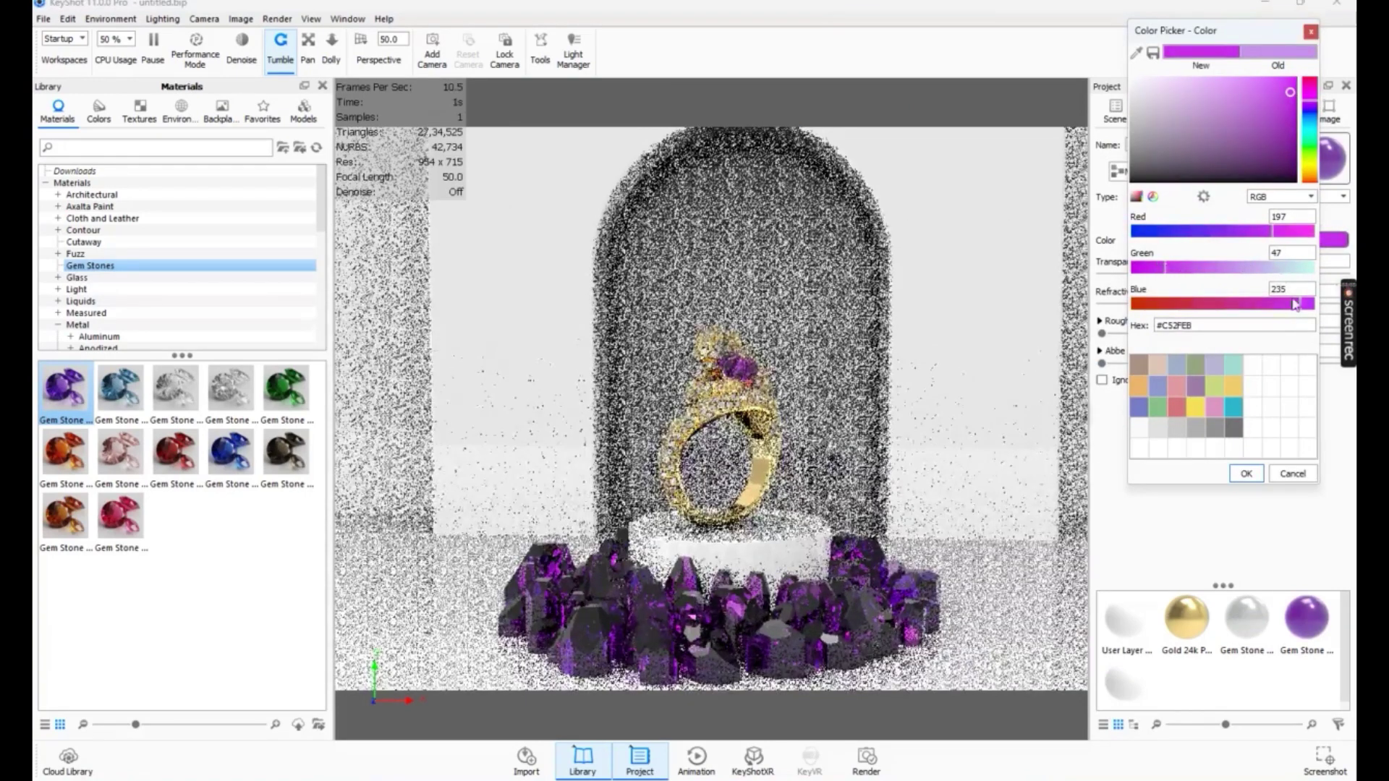
{"action": "left_click_drag", "start_coordinate": [1295, 304], "coordinate": [1271, 304]}
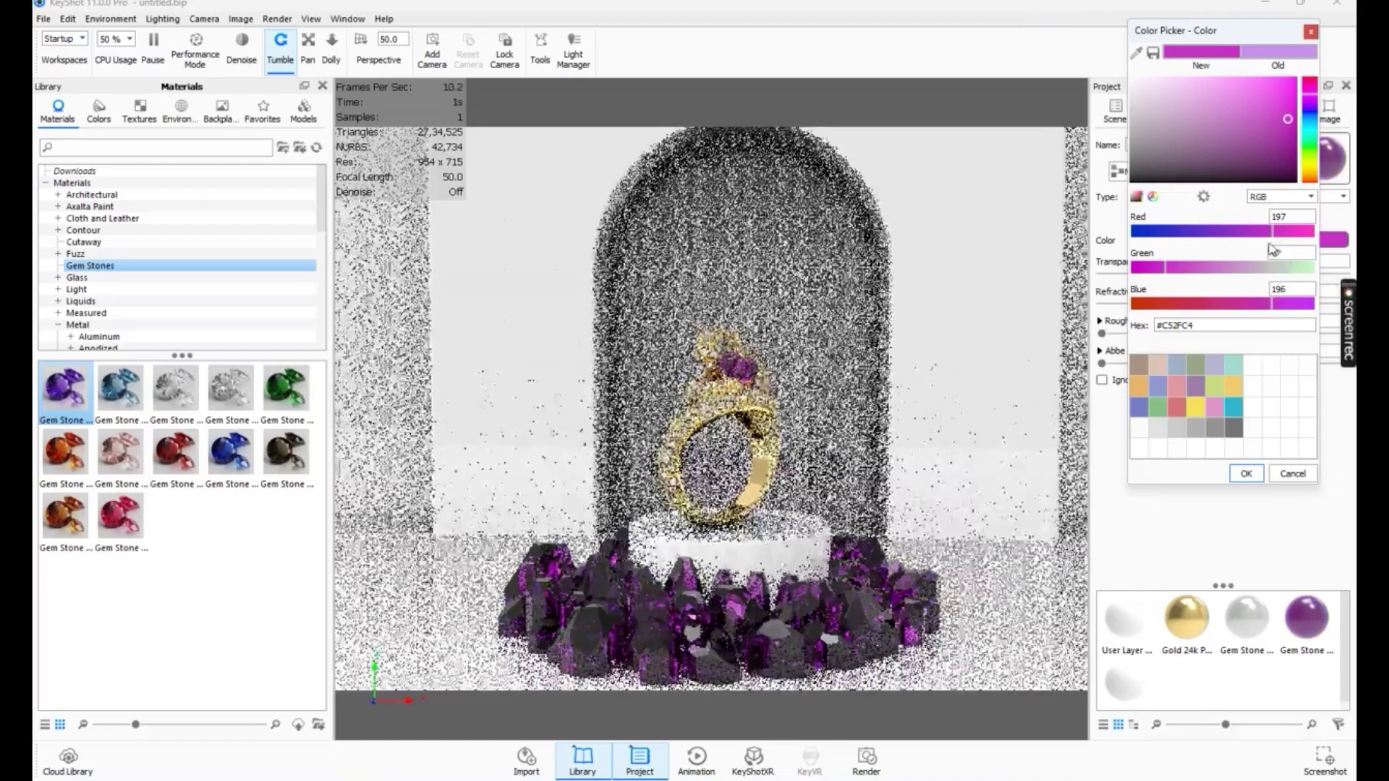
{"action": "left_click_drag", "start_coordinate": [1271, 231], "coordinate": [1265, 231]}
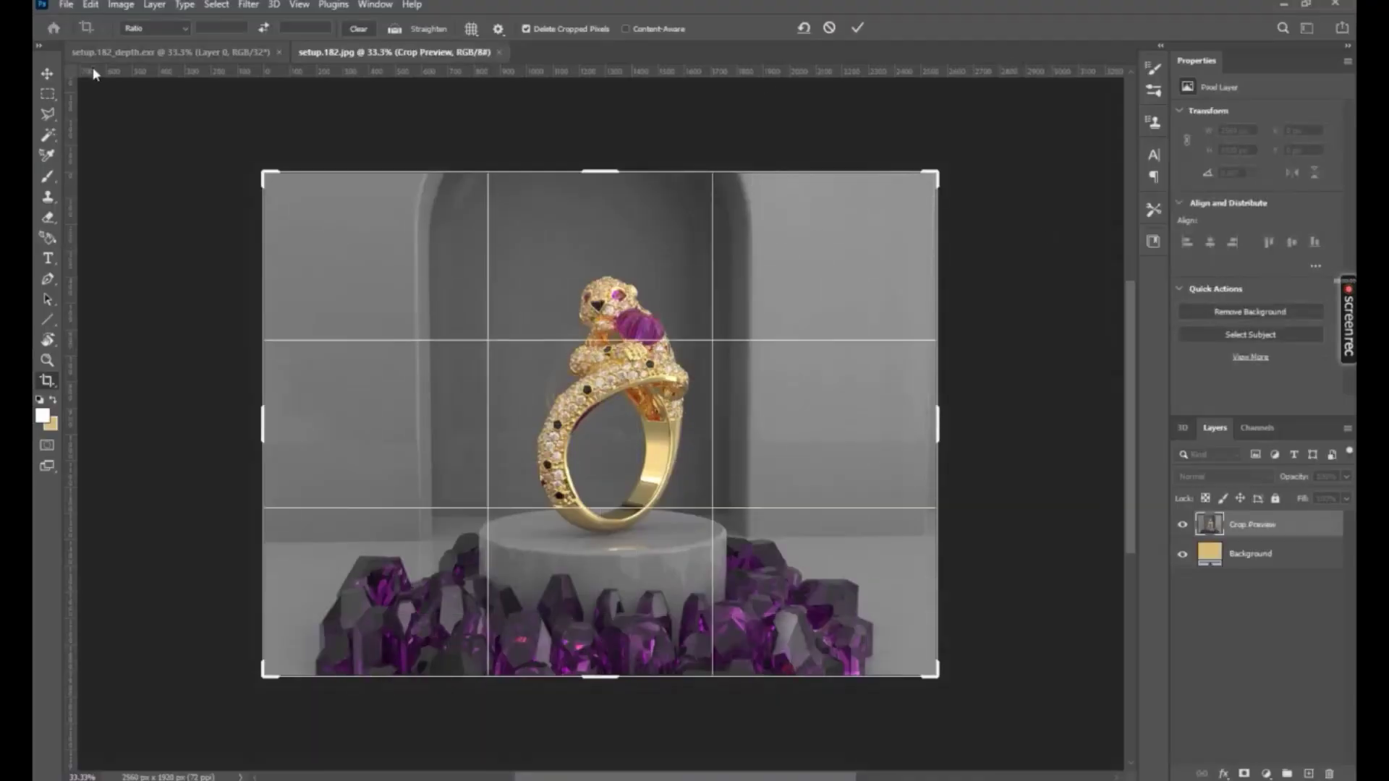
Step: Switch to Photoshop and leave cropping of setup.182.jpg by activating the Move tool
{"action": "left_click", "coordinate": [47, 73]}
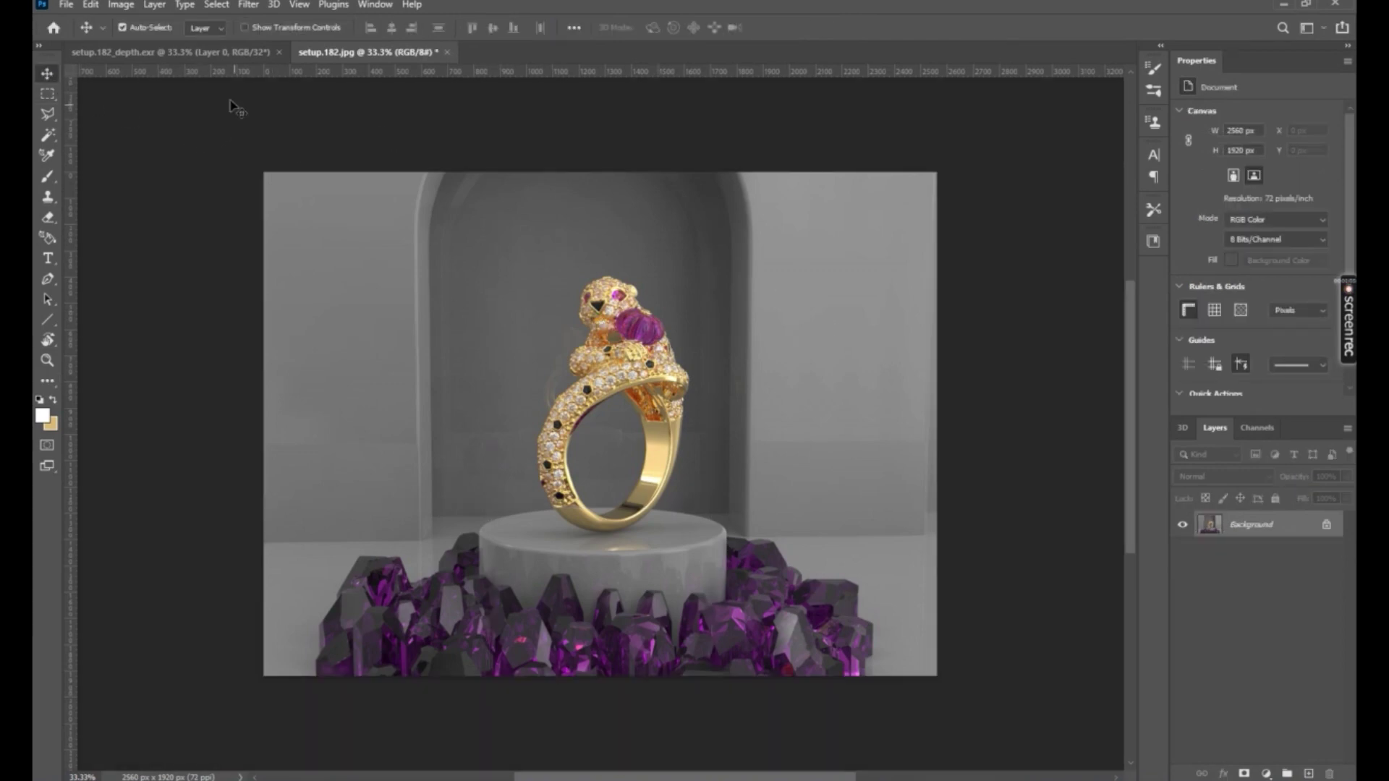
Step: Add an Exposure adjustment layer to setup.182_depth.exr with exposure -10.37, offset -0.0916 and gamma correction 1.58
{"action": "left_click", "coordinate": [168, 51]}
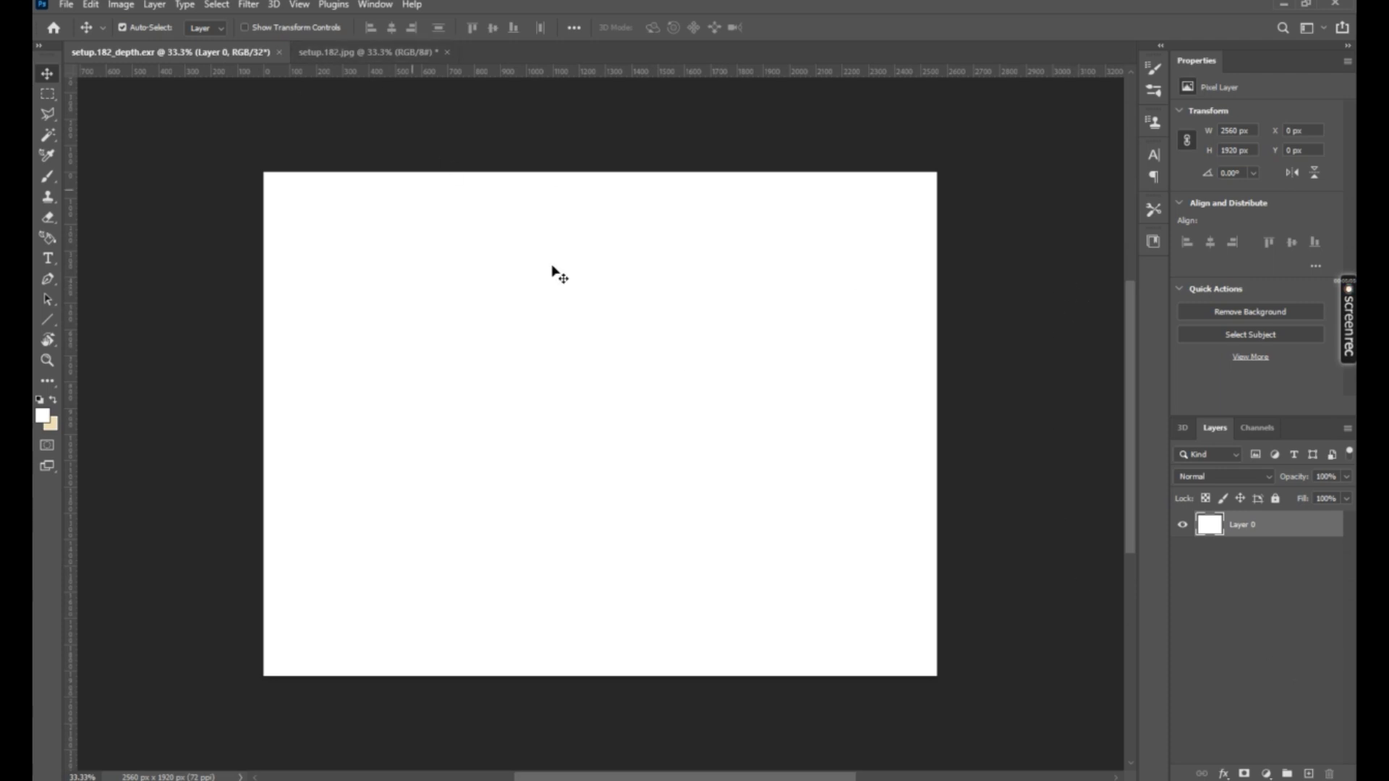
{"action": "left_click", "coordinate": [1266, 774]}
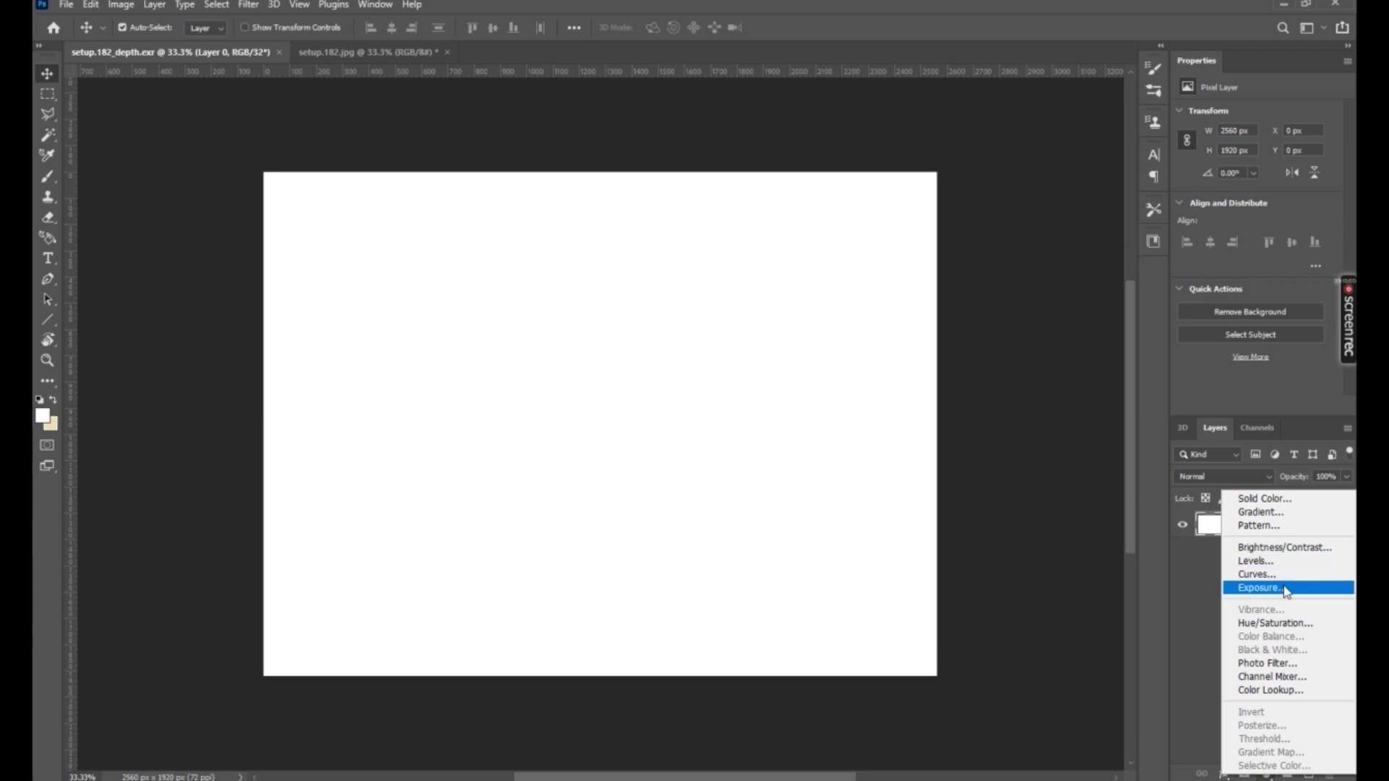
{"action": "left_click", "coordinate": [1278, 587]}
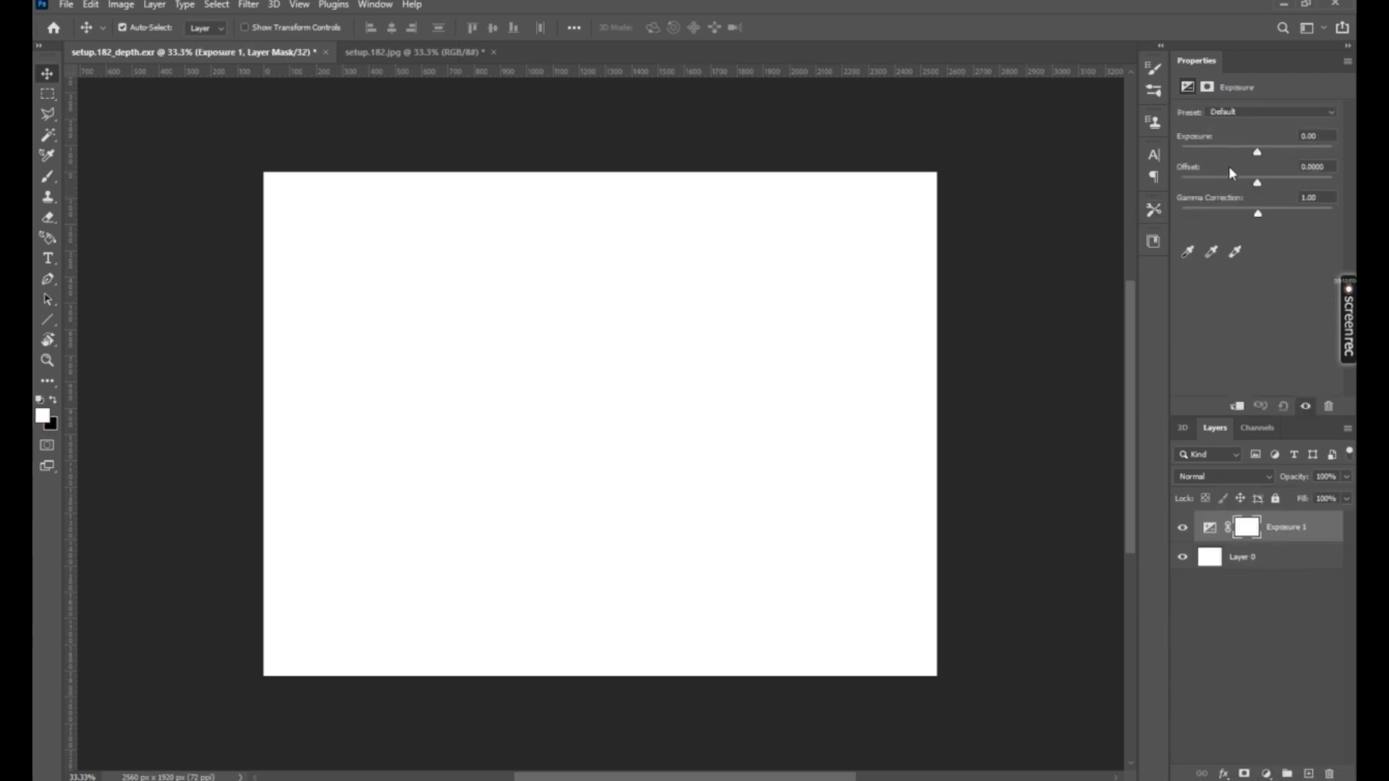
{"action": "left_click_drag", "start_coordinate": [1258, 153], "coordinate": [1243, 180]}
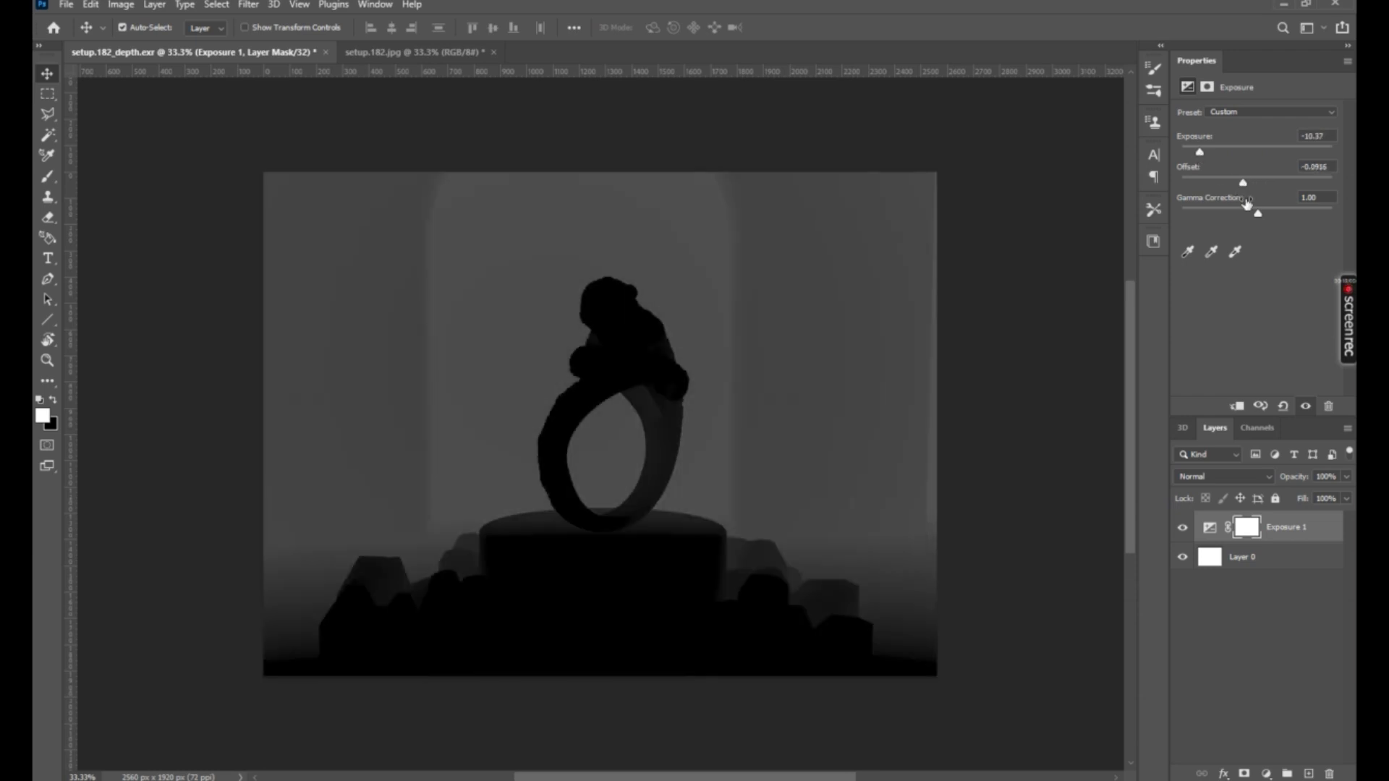
{"action": "mouse_move", "coordinate": [1259, 213]}
{"action": "left_mouse_down"}
{"action": "mouse_move", "coordinate": [1286, 212]}
{"action": "mouse_move", "coordinate": [1233, 209]}
{"action": "left_mouse_up"}
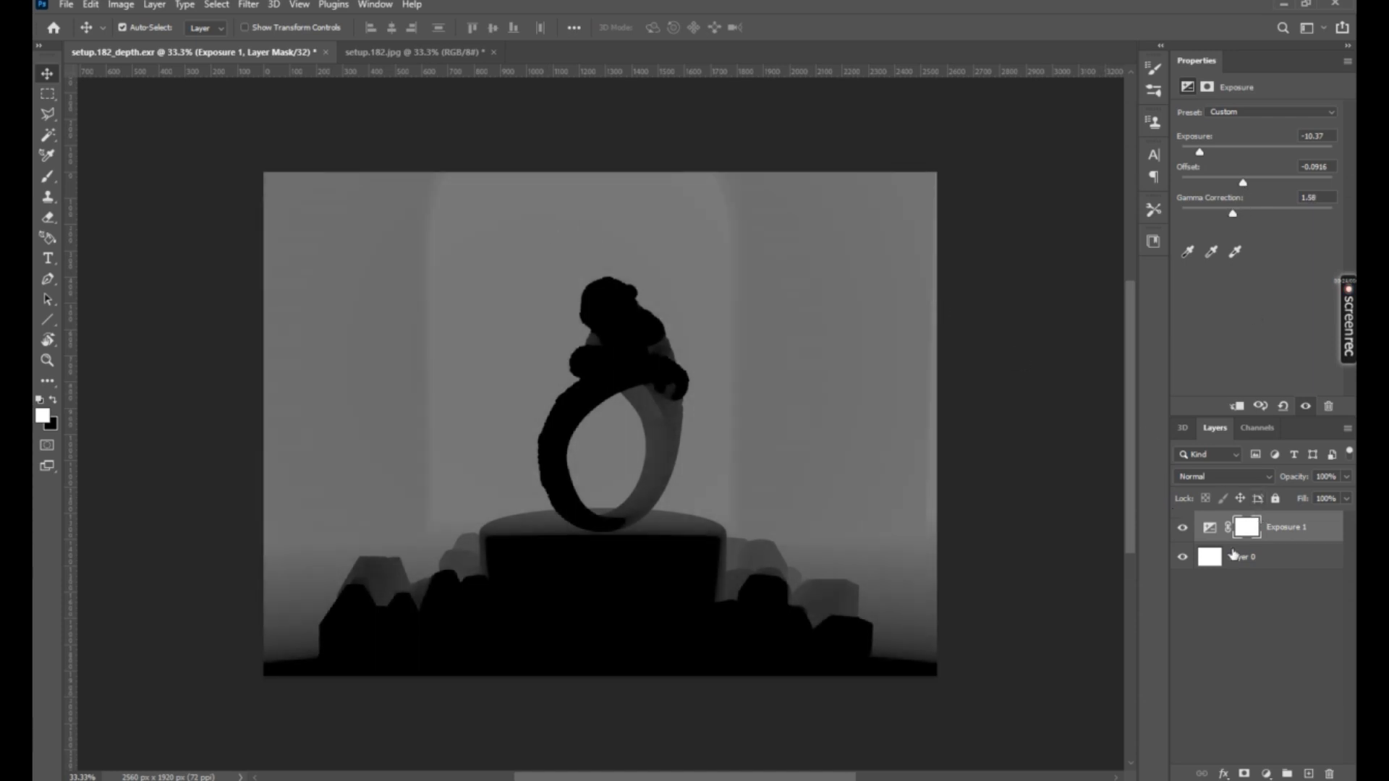
{"action": "left_click", "coordinate": [1259, 557]}
{"action": "left_click", "coordinate": [1278, 534], "text": "shift"}
{"action": "right_click", "coordinate": [1279, 532]}
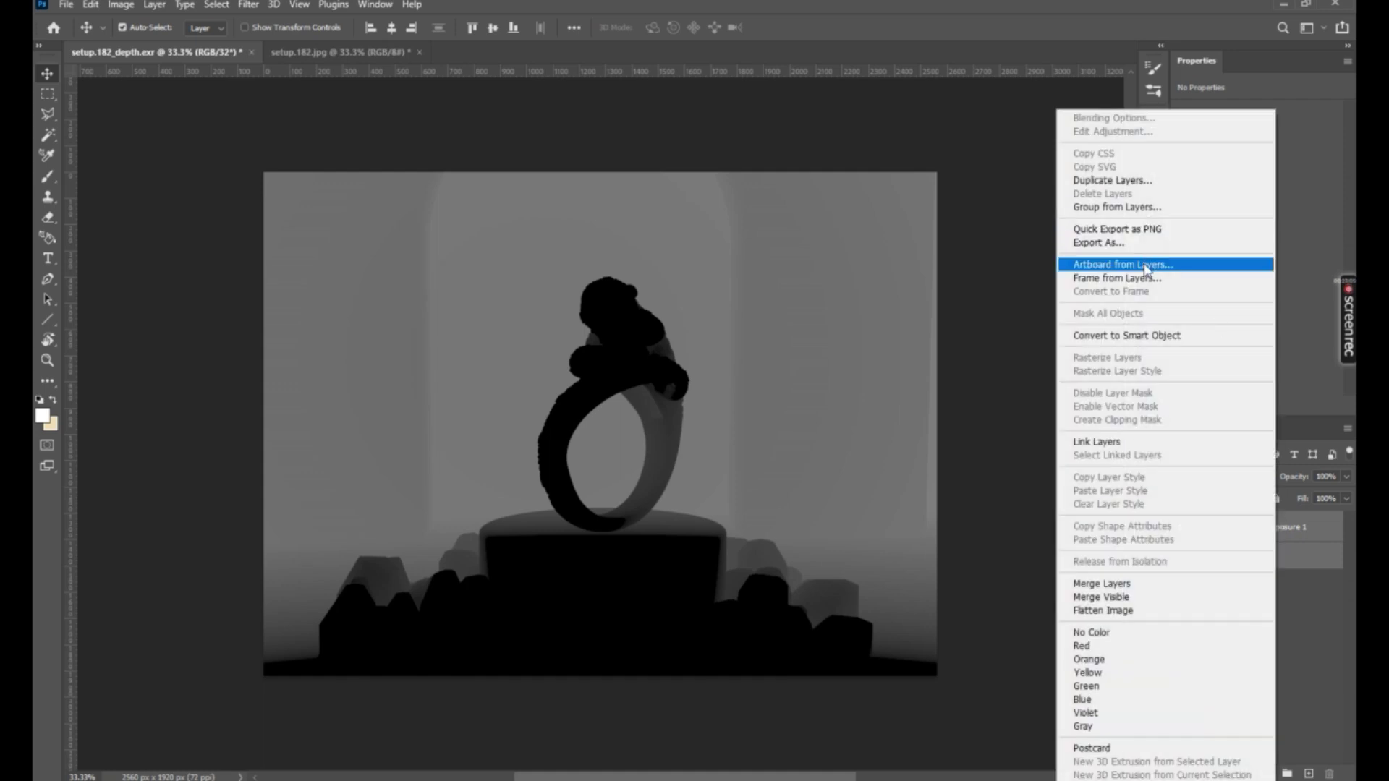
{"action": "left_click", "coordinate": [1296, 200]}
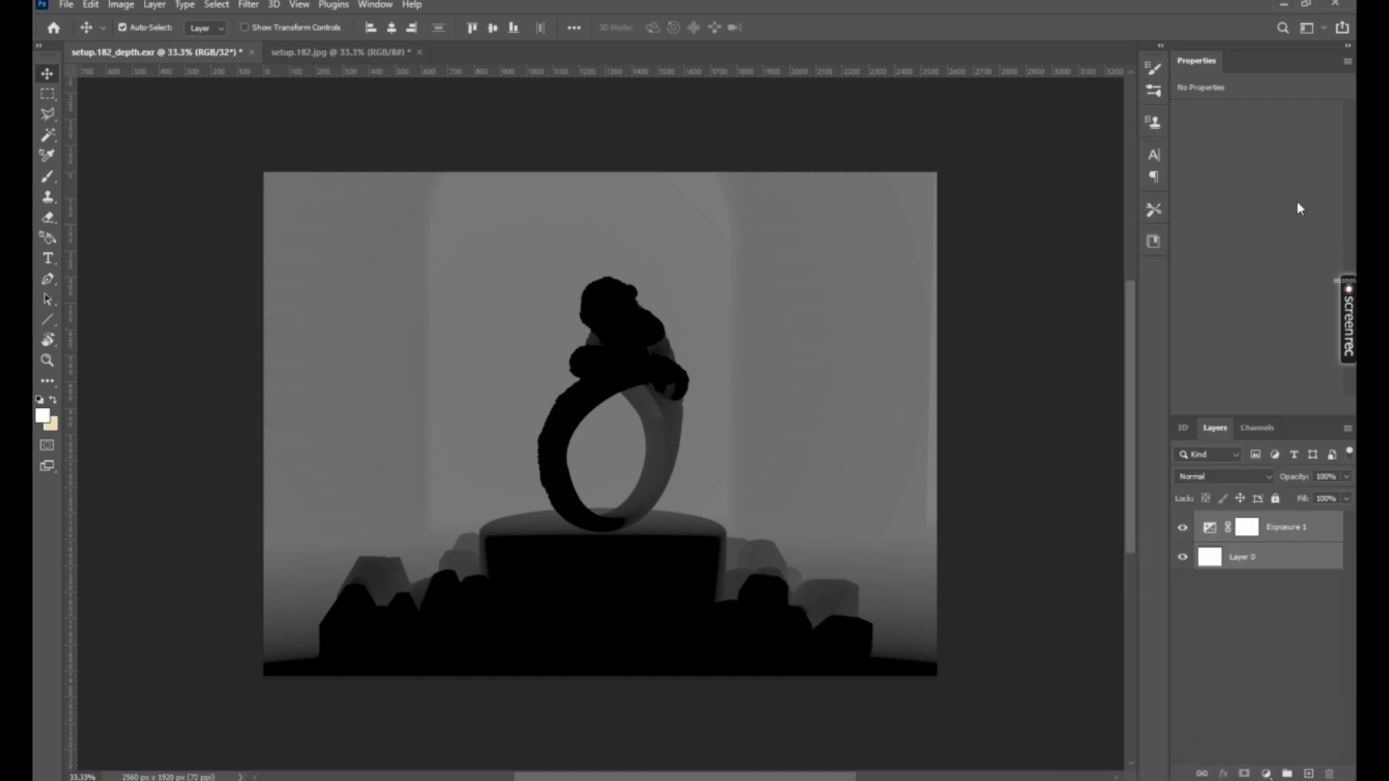
Step: Refine the depth image's Exposure adjustment to exposure -9.95, offset -0.1230 and gamma correction 1.53
{"action": "left_click", "coordinate": [1249, 527]}
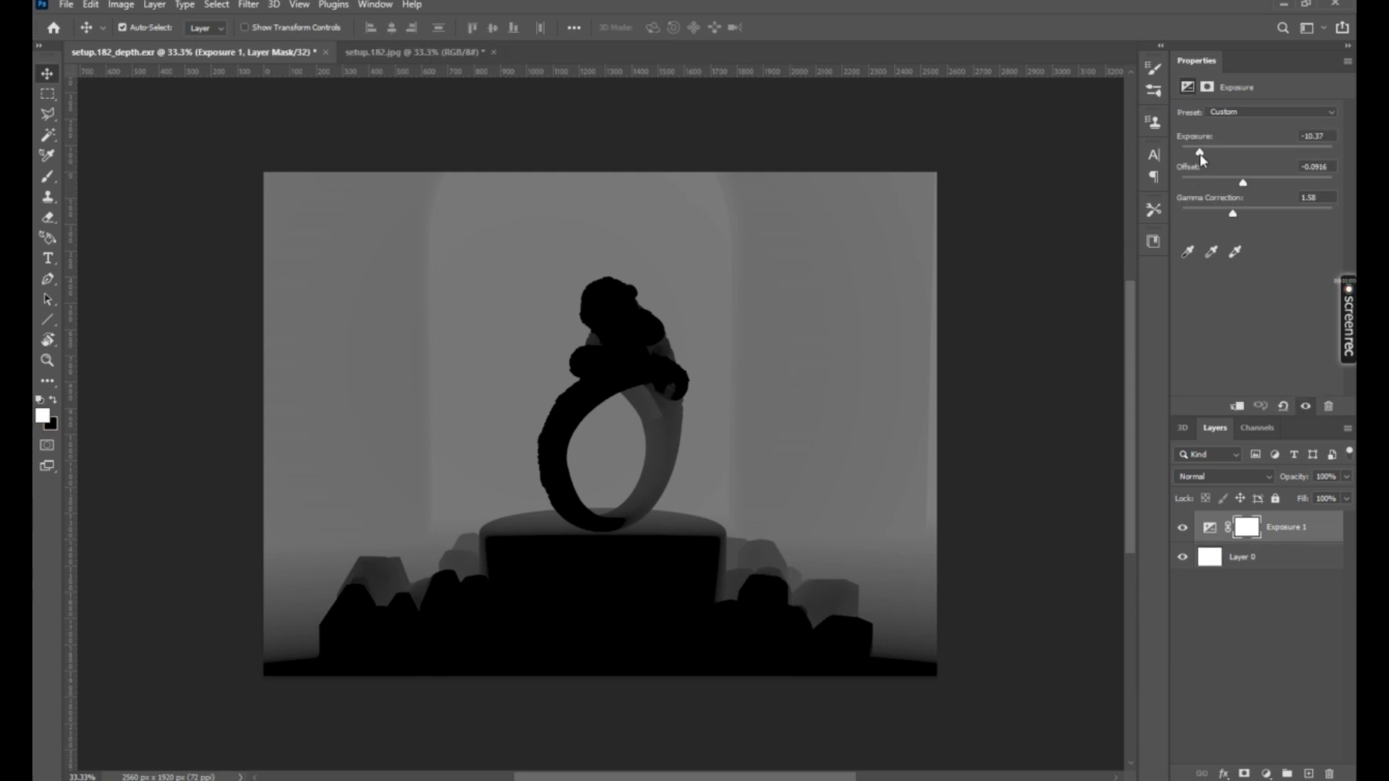
{"action": "left_click_drag", "start_coordinate": [1200, 154], "coordinate": [1240, 189]}
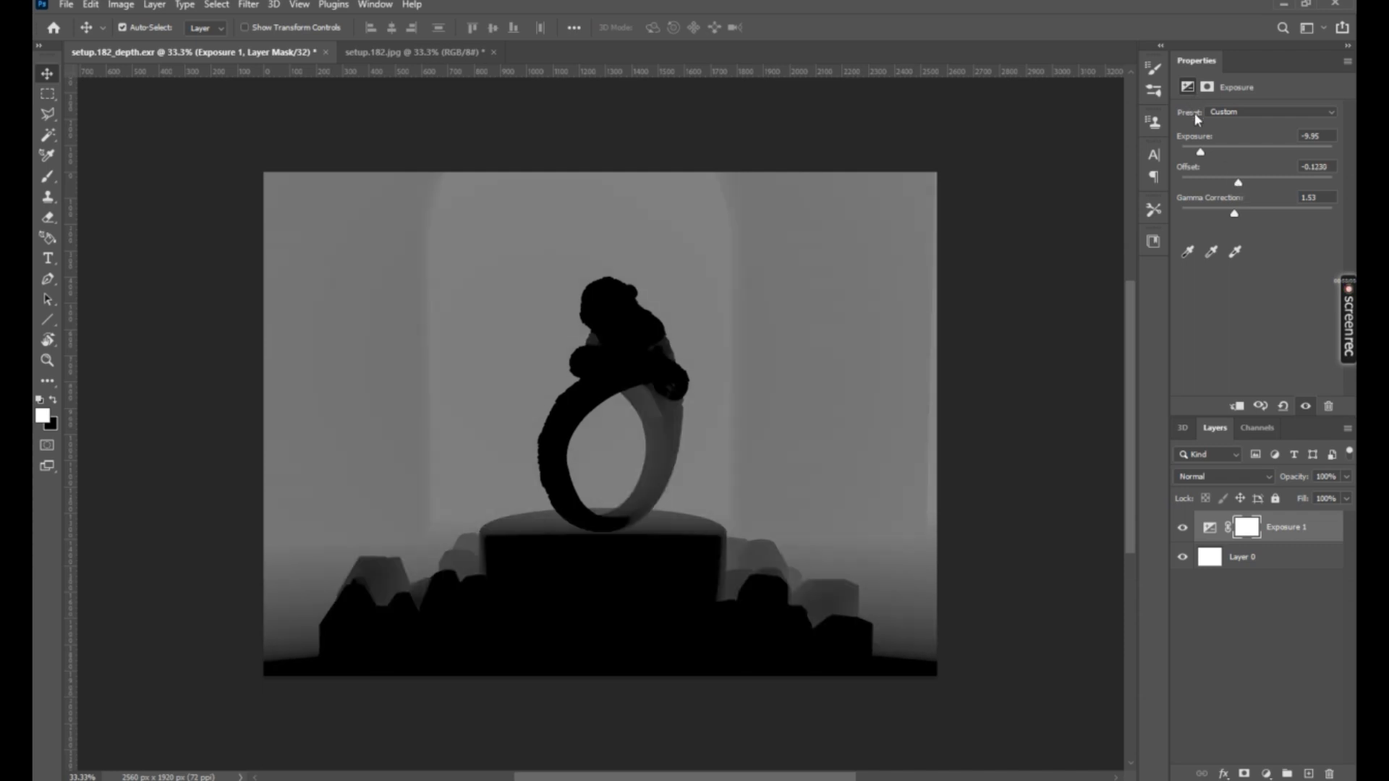
Step: Merge the Exposure adjustment layer with Layer 0 in the depth image
{"action": "left_click", "coordinate": [1265, 552]}
{"action": "left_click", "coordinate": [1269, 536], "text": "shift"}
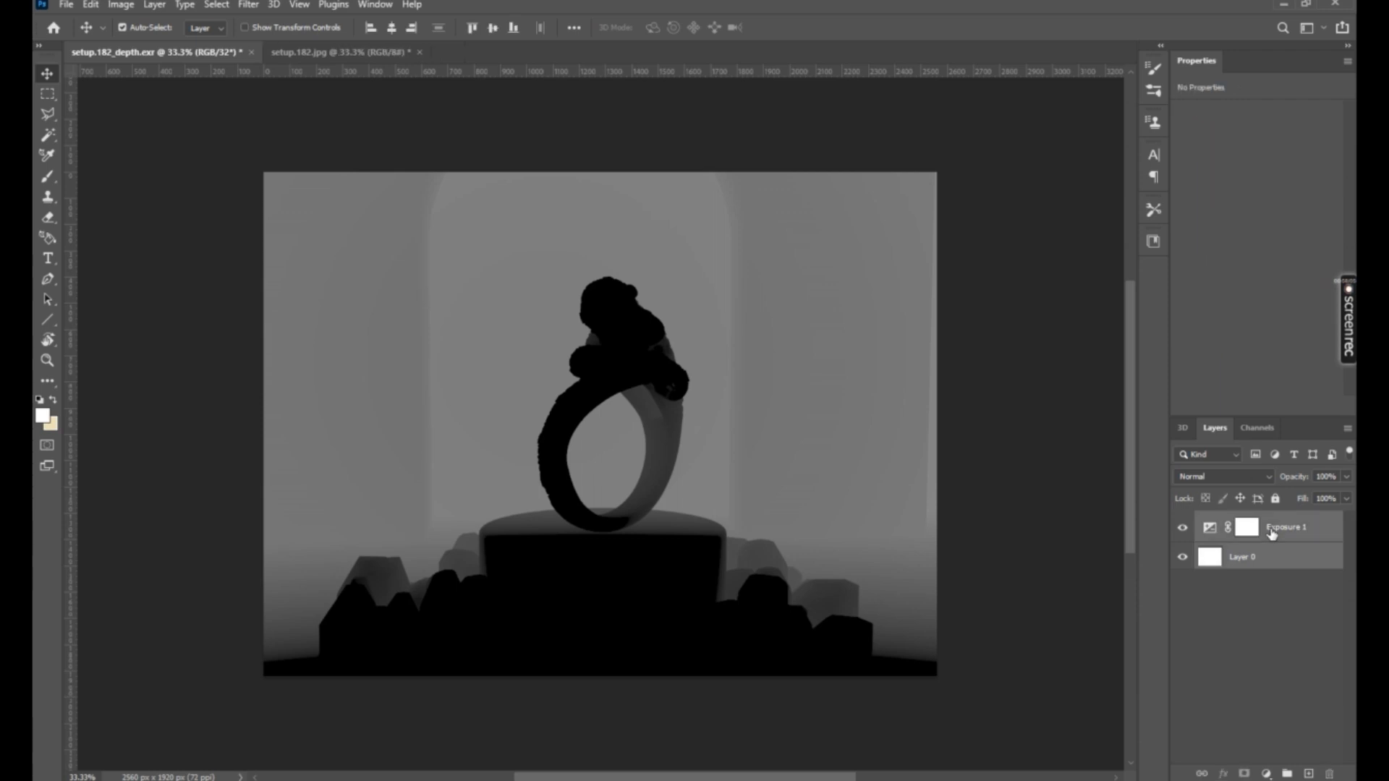
{"action": "right_click", "coordinate": [1276, 531]}
{"action": "left_click", "coordinate": [1135, 583]}
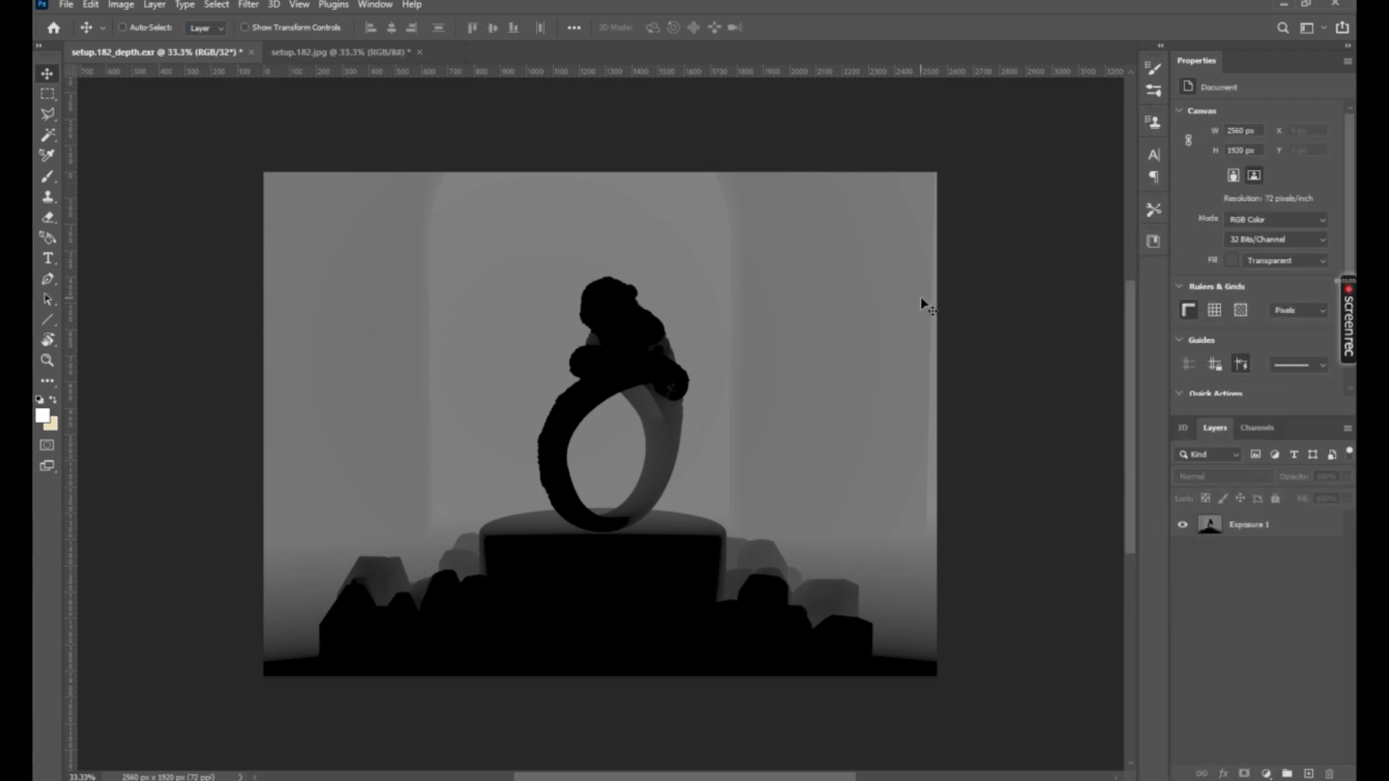
Step: Copy the whole depth image into a new alpha channel of setup.182.jpg and return to the RGB composite channel
{"action": "key", "text": "ctrl+a"}
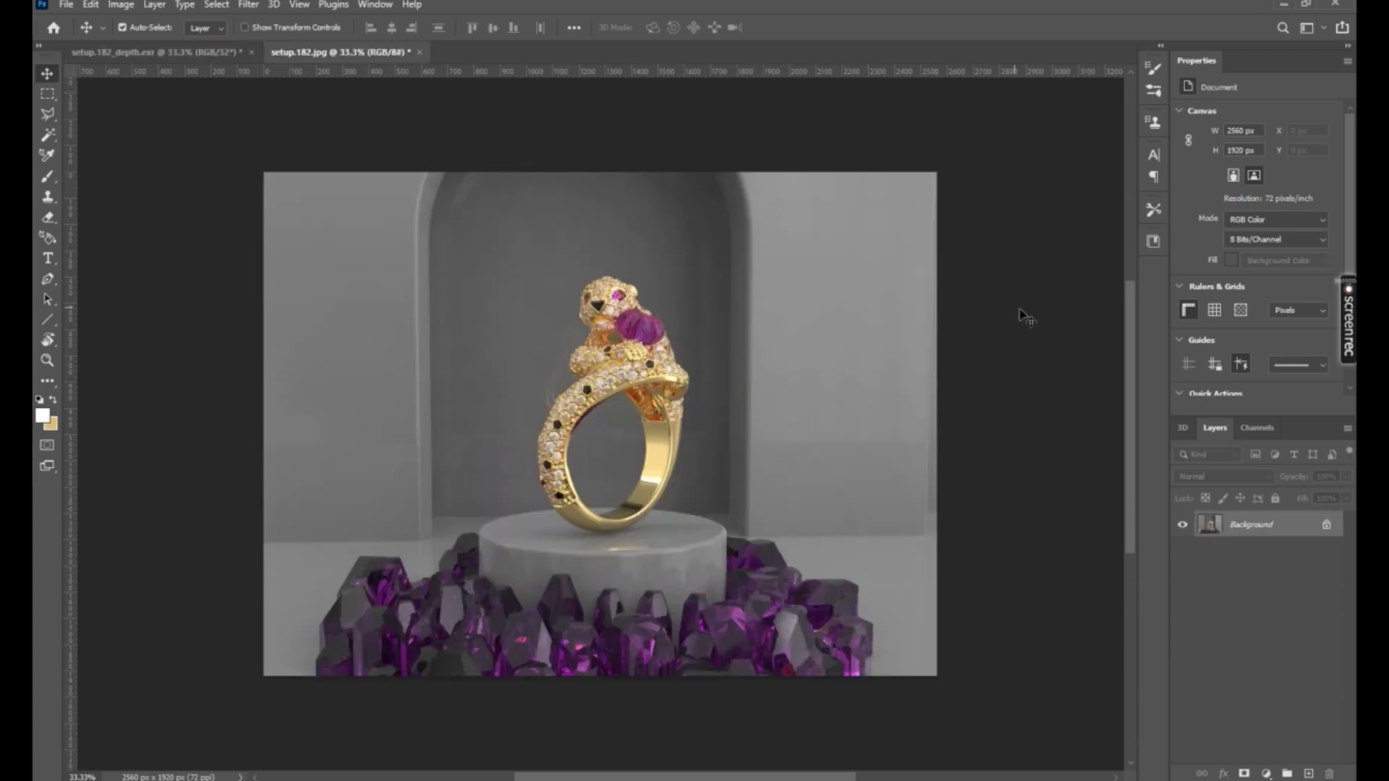
{"action": "left_click", "coordinate": [1257, 428]}
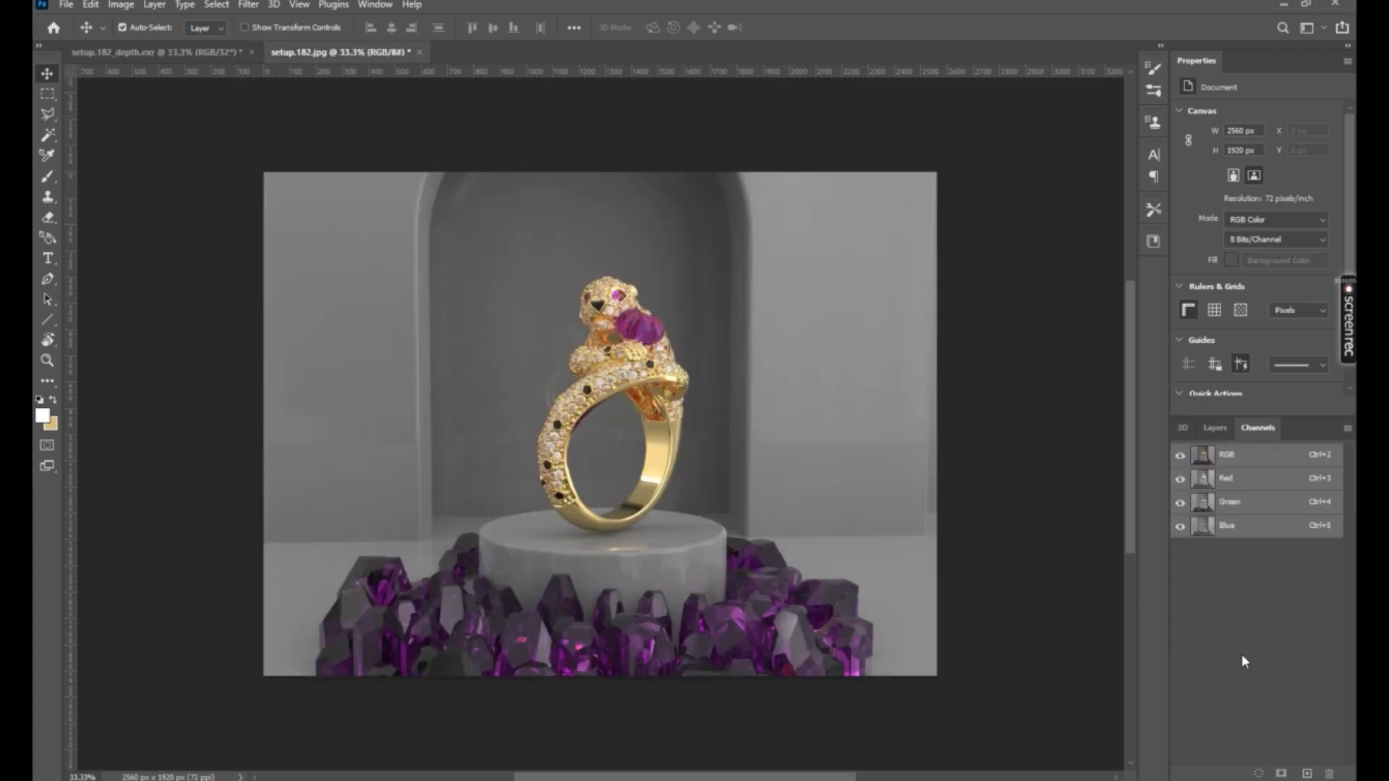
{"action": "left_click", "coordinate": [1307, 771]}
{"action": "key", "text": "ctrl+v"}
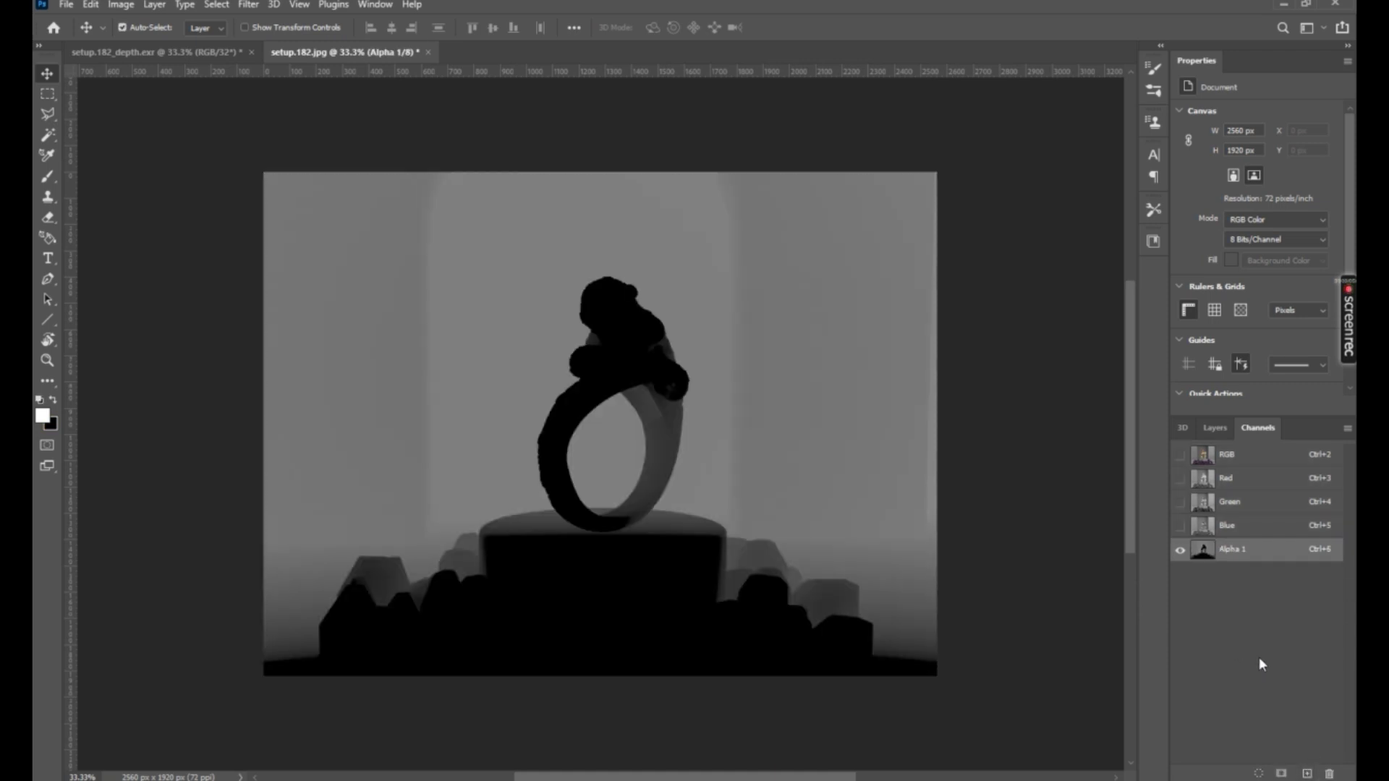
{"action": "left_click", "coordinate": [1246, 529]}
{"action": "left_click", "coordinate": [1234, 457]}
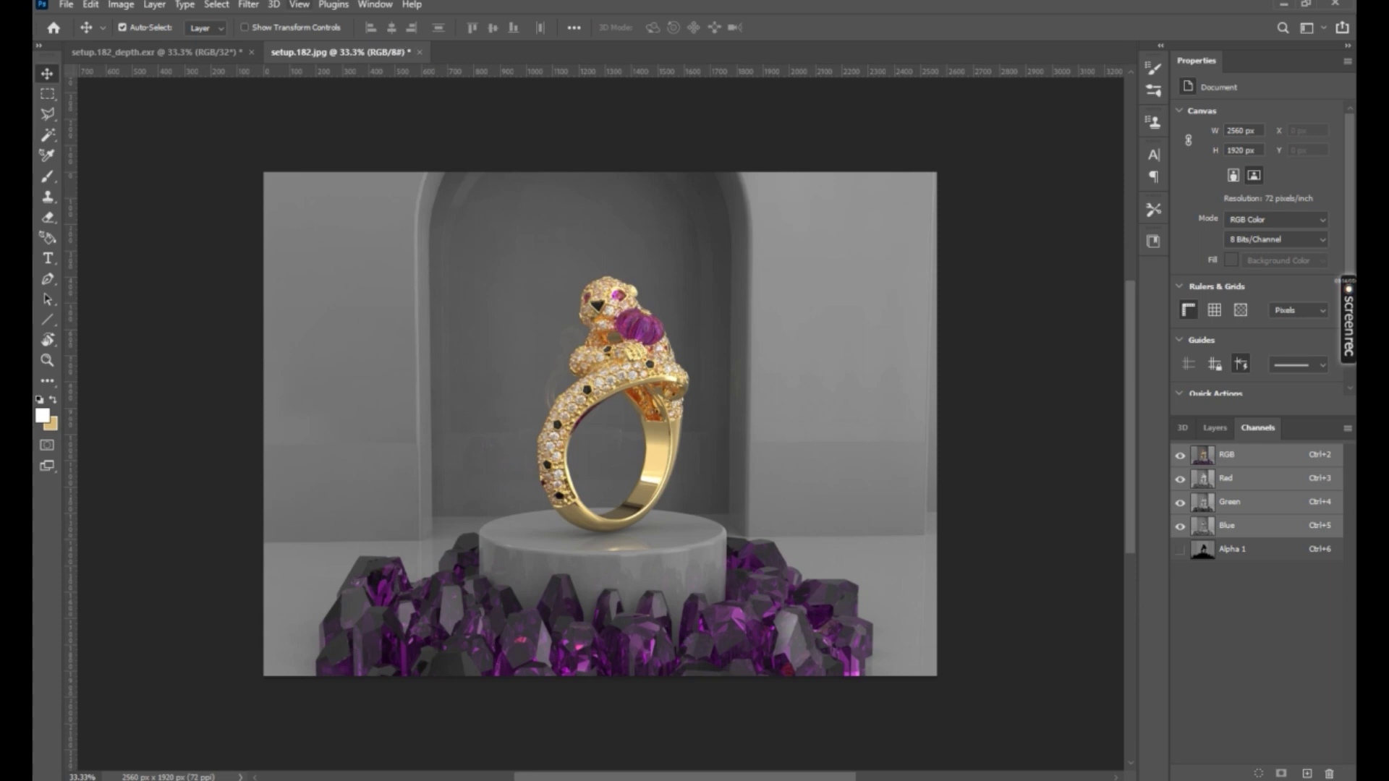
Step: Open the Lens Blur filter with Alpha 1 as the depth map and set the focal point on the ring's animal figure
{"action": "left_click", "coordinate": [241, 5]}
{"action": "mouse_move", "coordinate": [311, 220]}
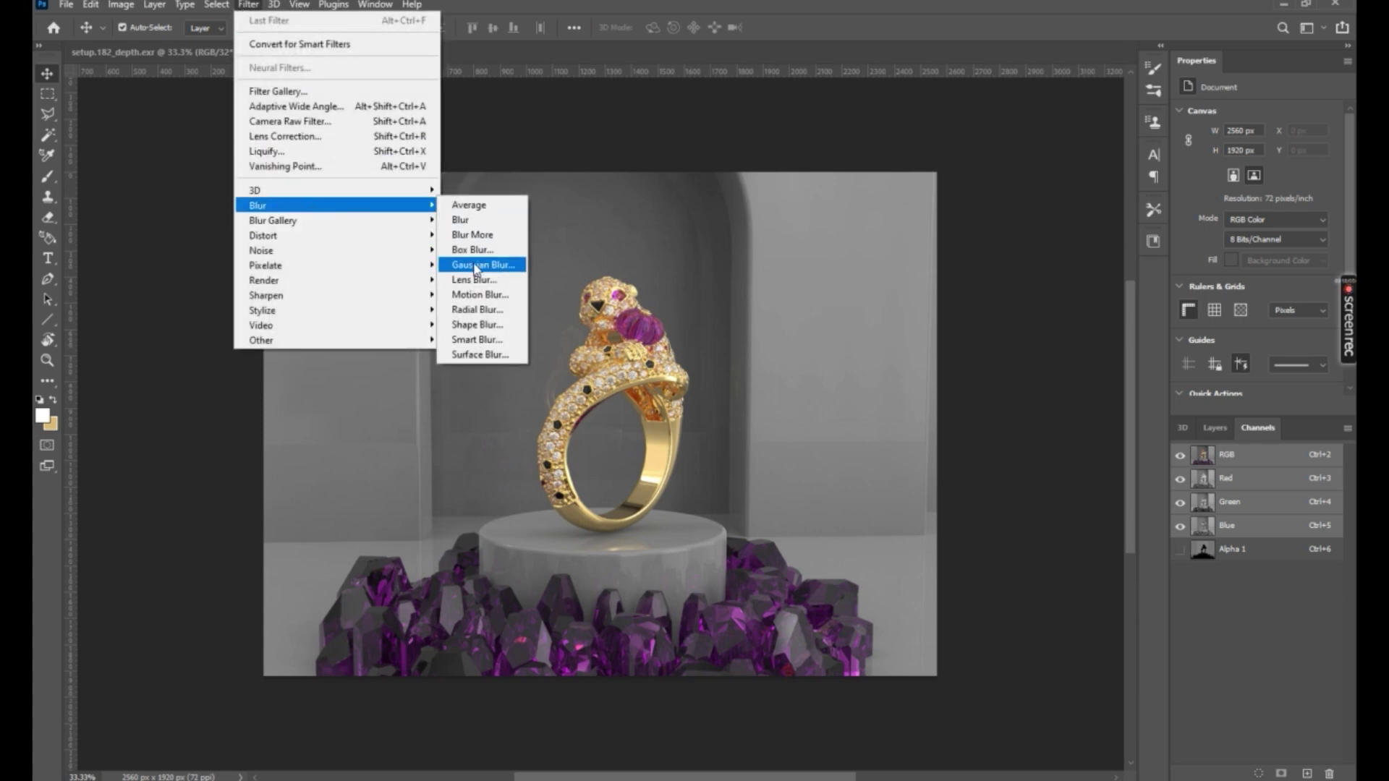
{"action": "left_click", "coordinate": [475, 280]}
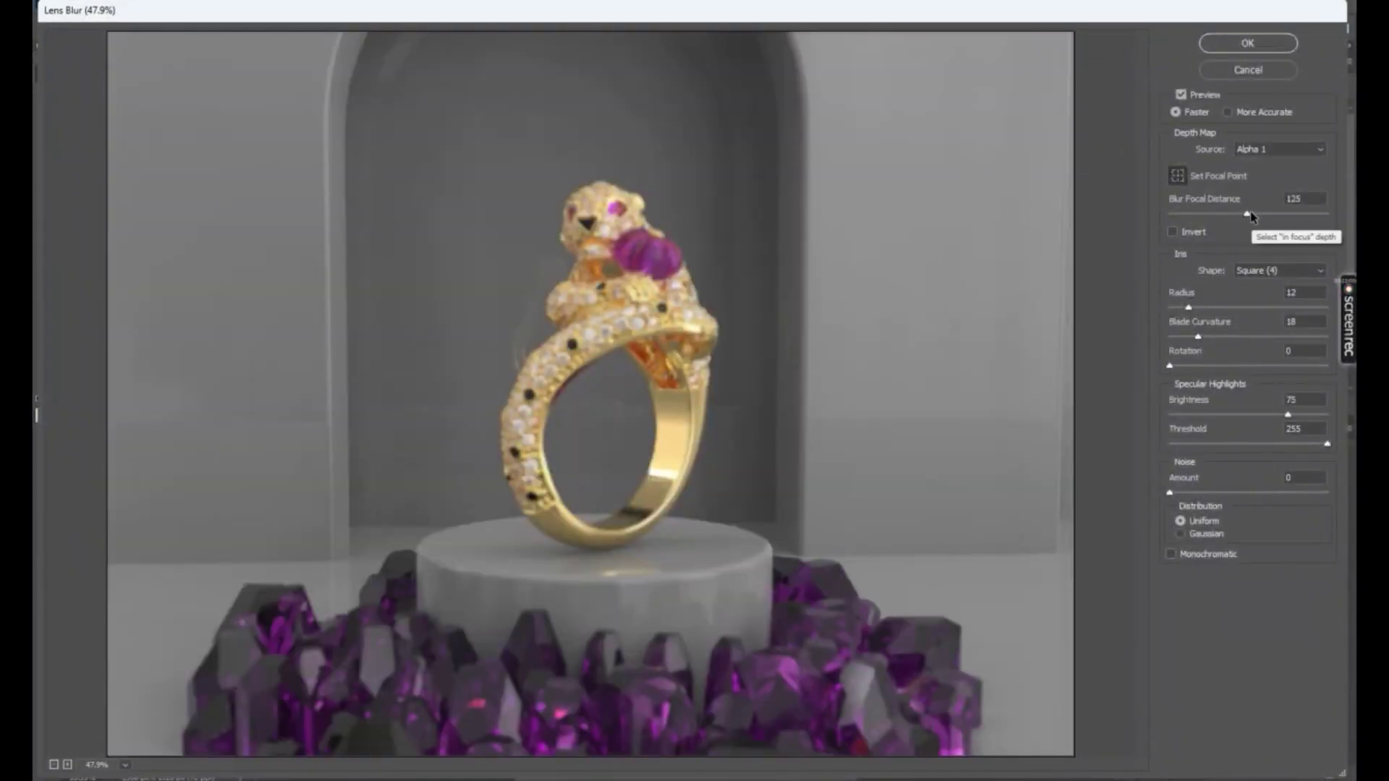
{"action": "left_click_drag", "start_coordinate": [1247, 214], "coordinate": [1271, 214]}
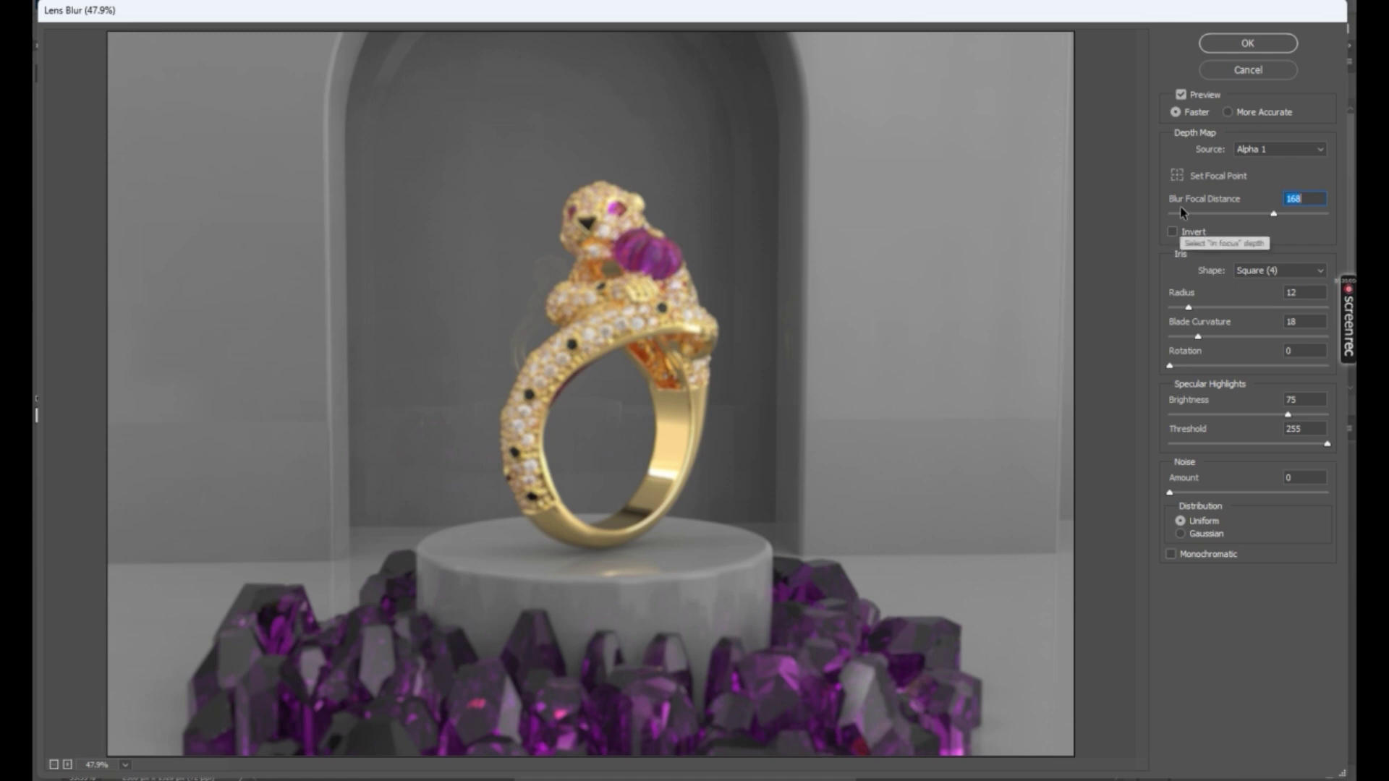
{"action": "left_click", "coordinate": [1177, 175]}
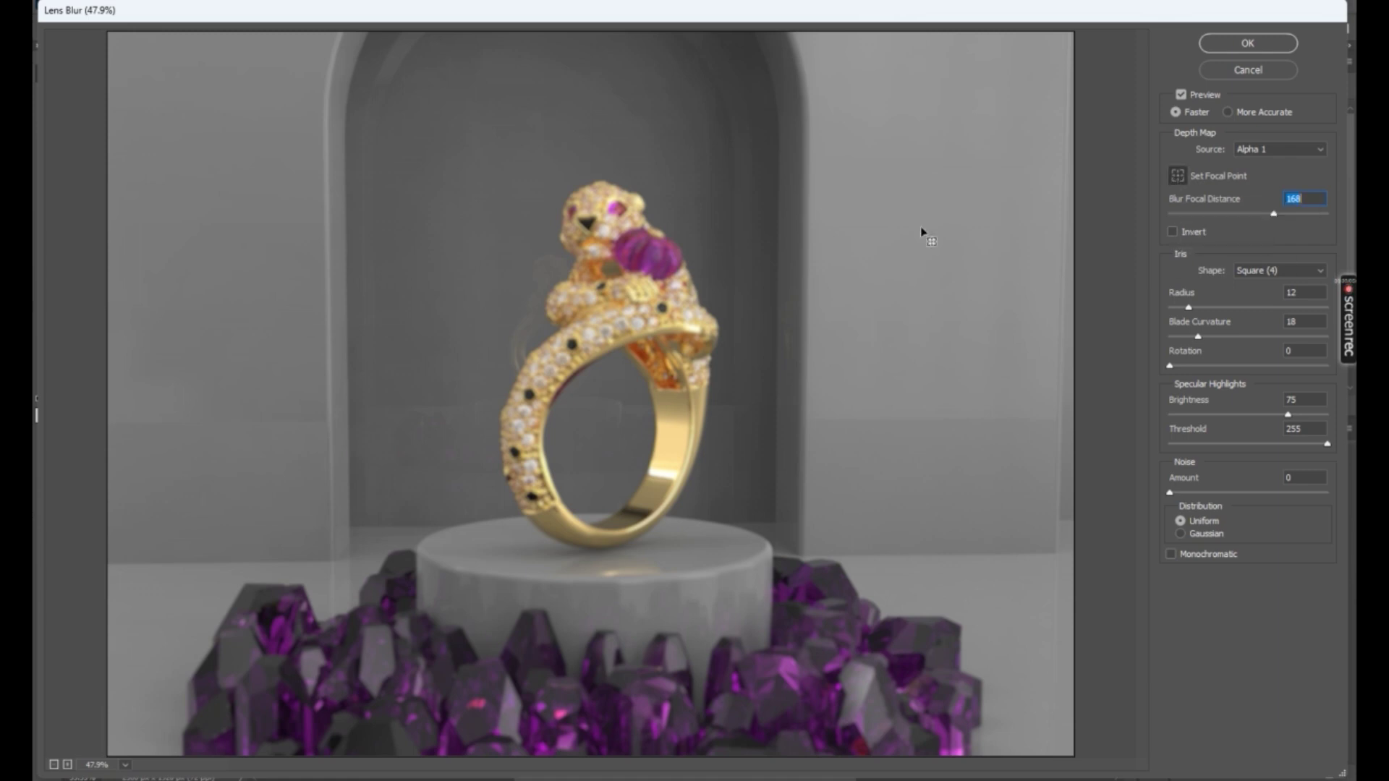
{"action": "left_click", "coordinate": [625, 285]}
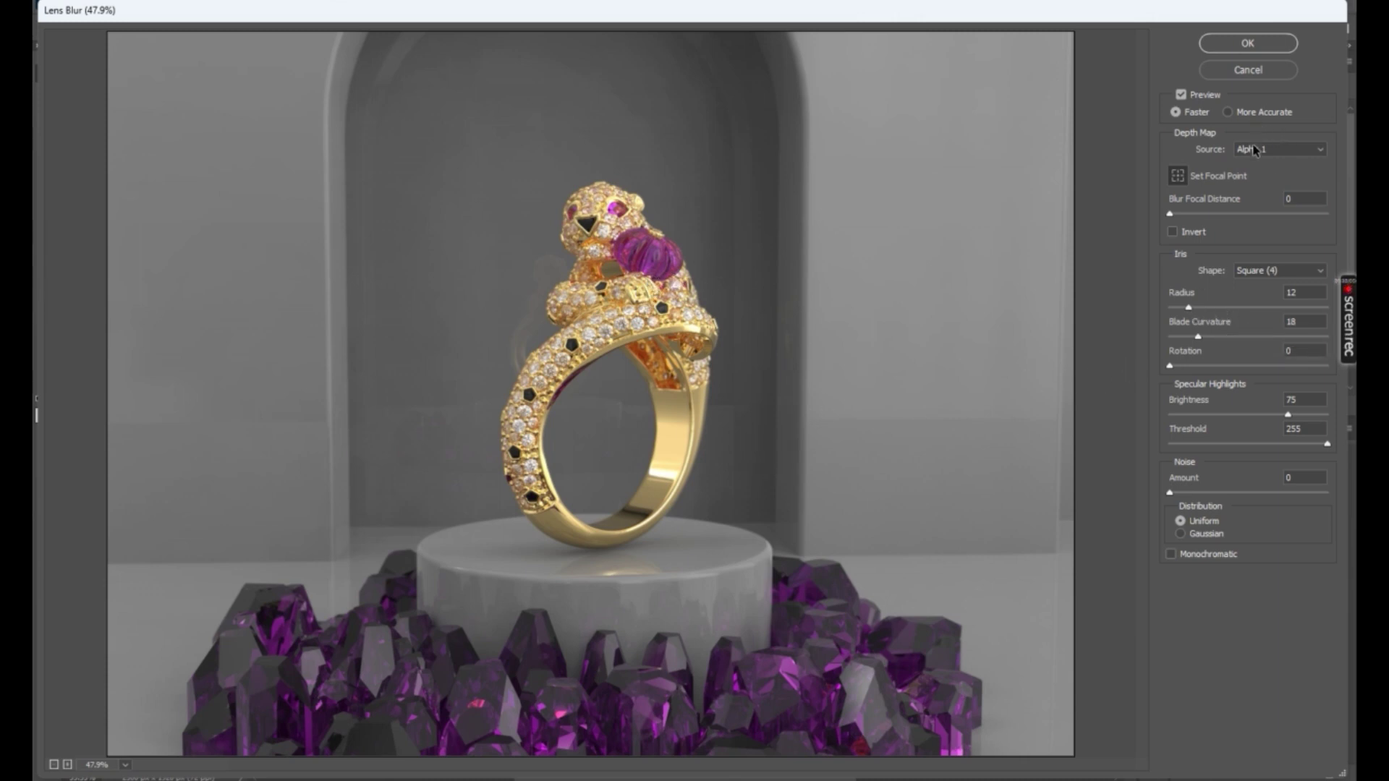
Step: Set the Lens Blur radius to 47, pick the focal point on the ring's animal figure again and apply the blur
{"action": "left_click_drag", "start_coordinate": [1194, 309], "coordinate": [1198, 311]}
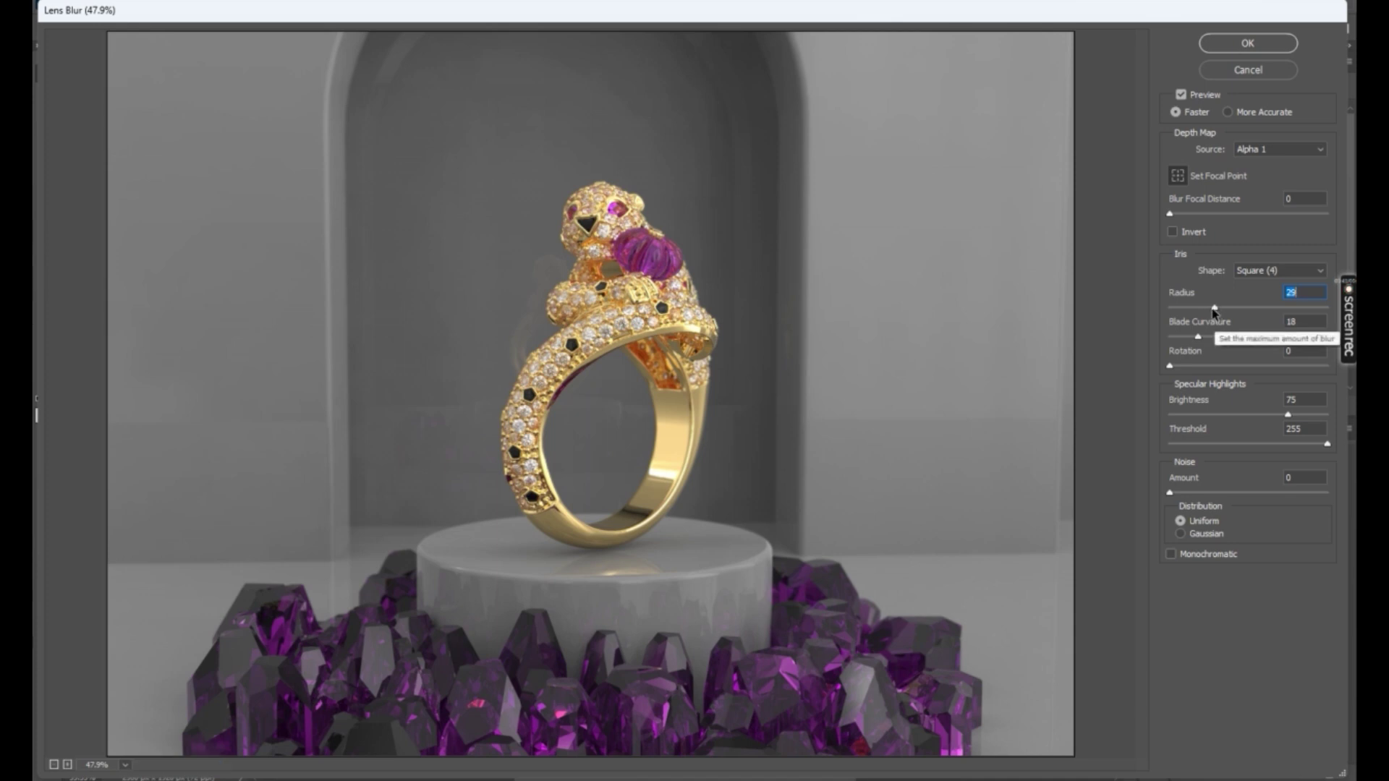
{"action": "left_click_drag", "start_coordinate": [1215, 309], "coordinate": [1244, 309]}
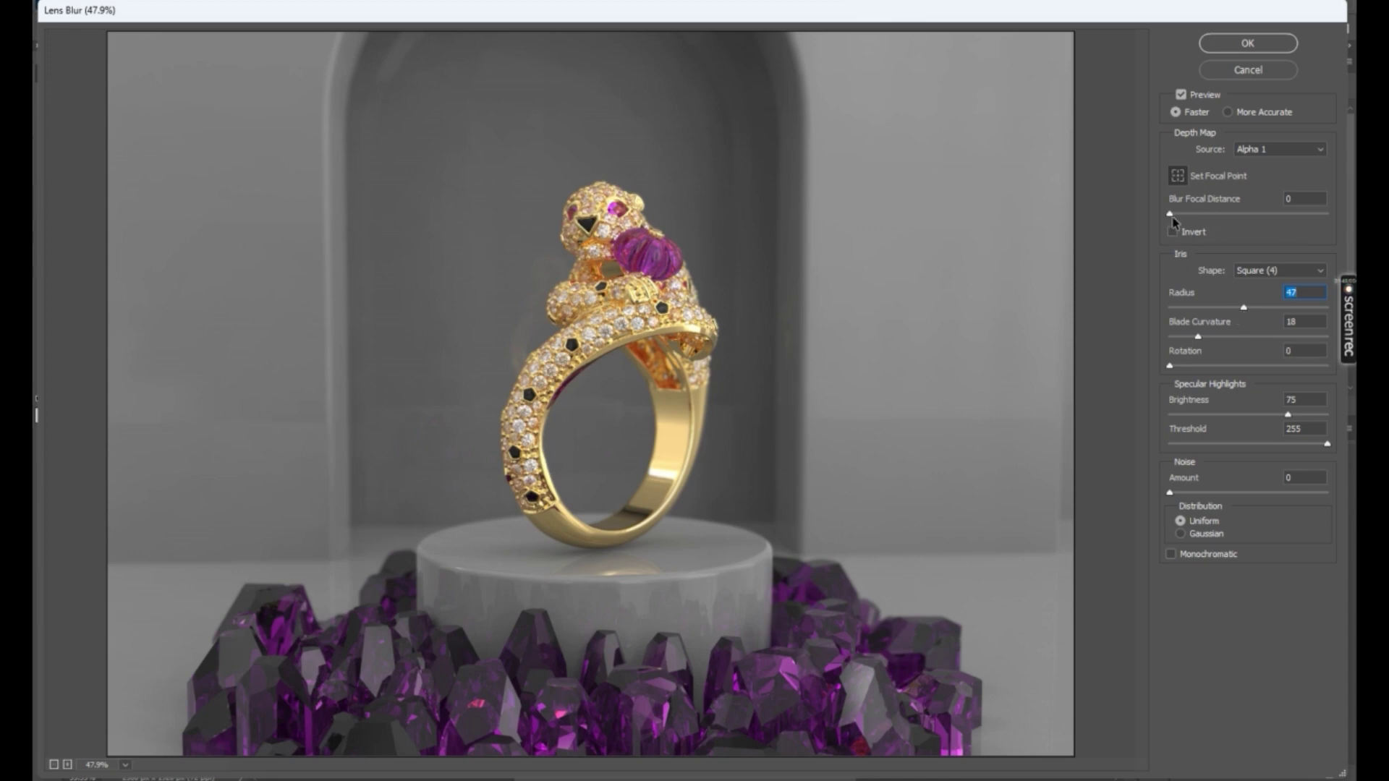
{"action": "left_click", "coordinate": [1196, 214]}
{"action": "left_click_drag", "start_coordinate": [1196, 214], "coordinate": [1220, 213]}
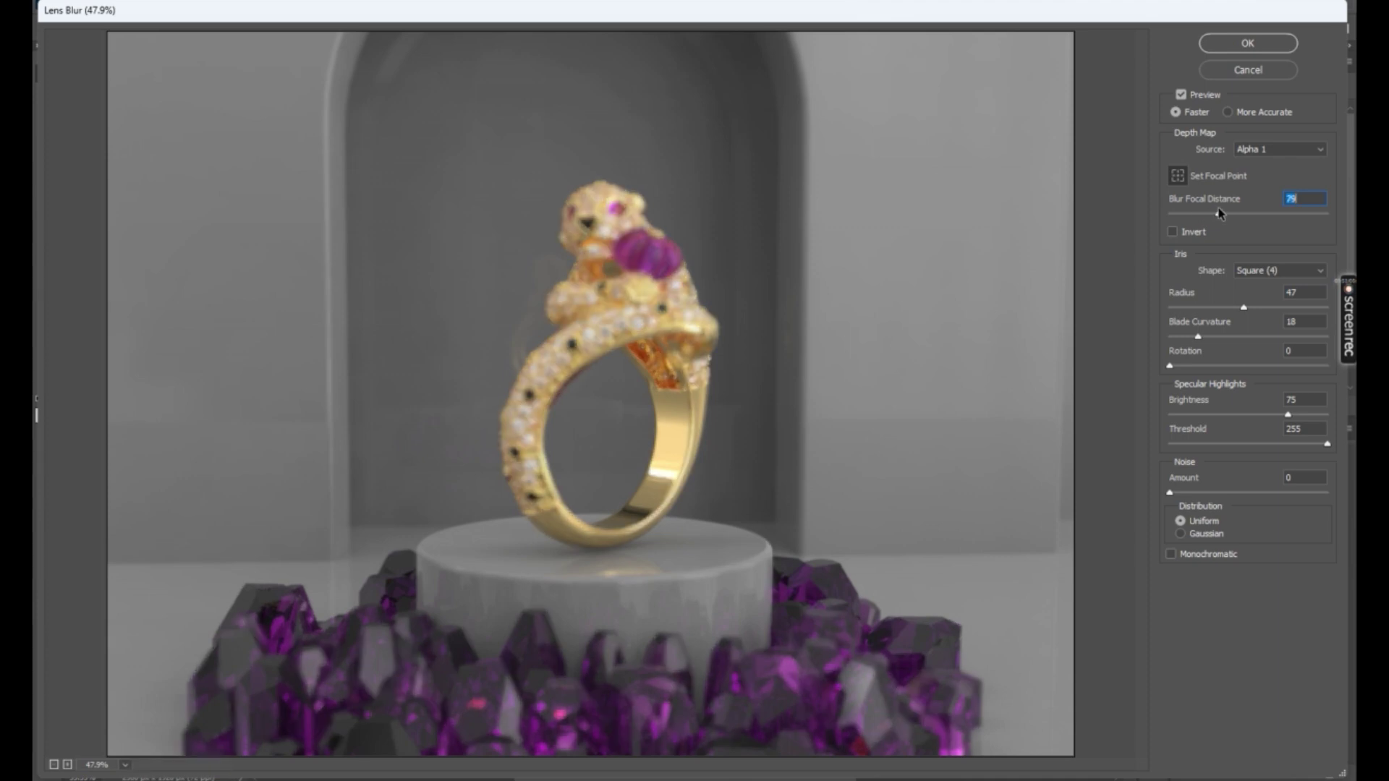
{"action": "left_click", "coordinate": [1184, 232]}
{"action": "left_click", "coordinate": [1184, 232]}
{"action": "left_click", "coordinate": [1178, 175]}
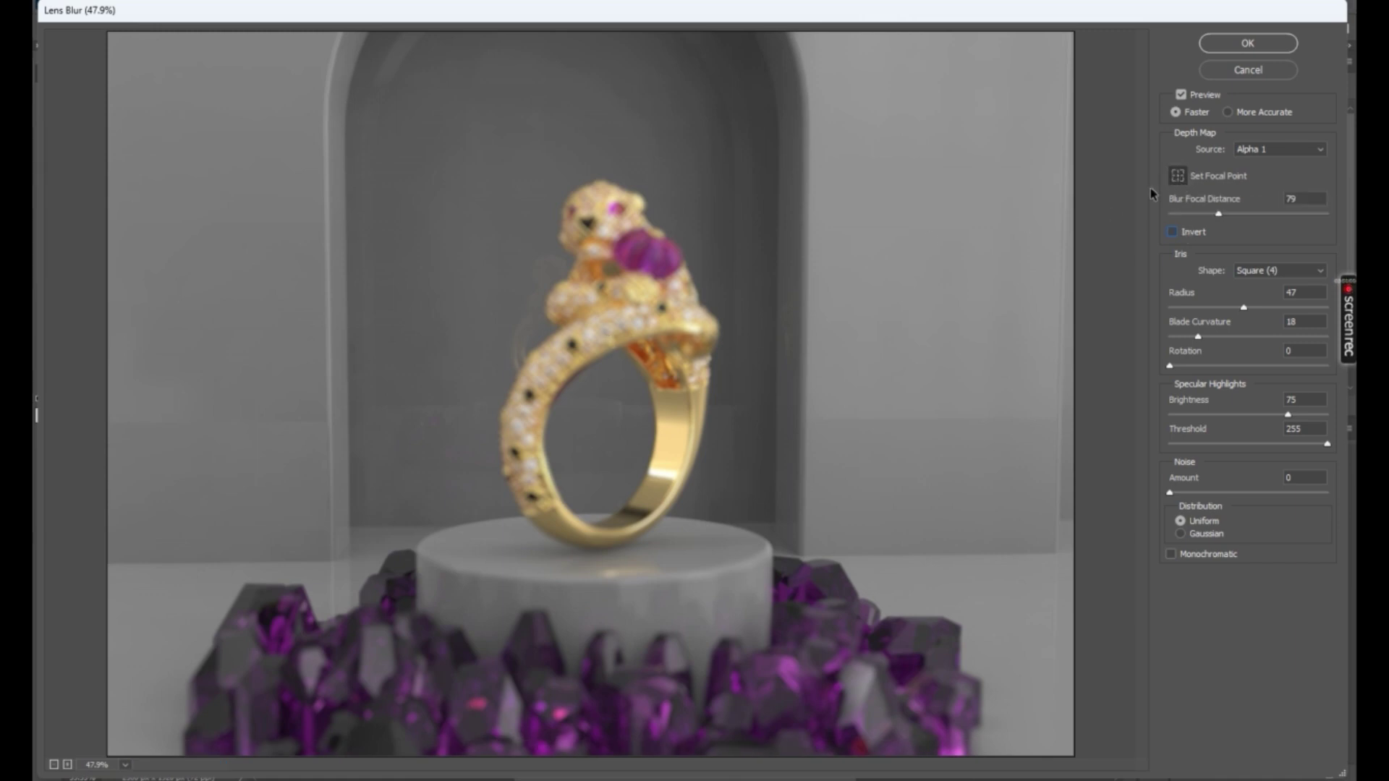
{"action": "left_click", "coordinate": [600, 252]}
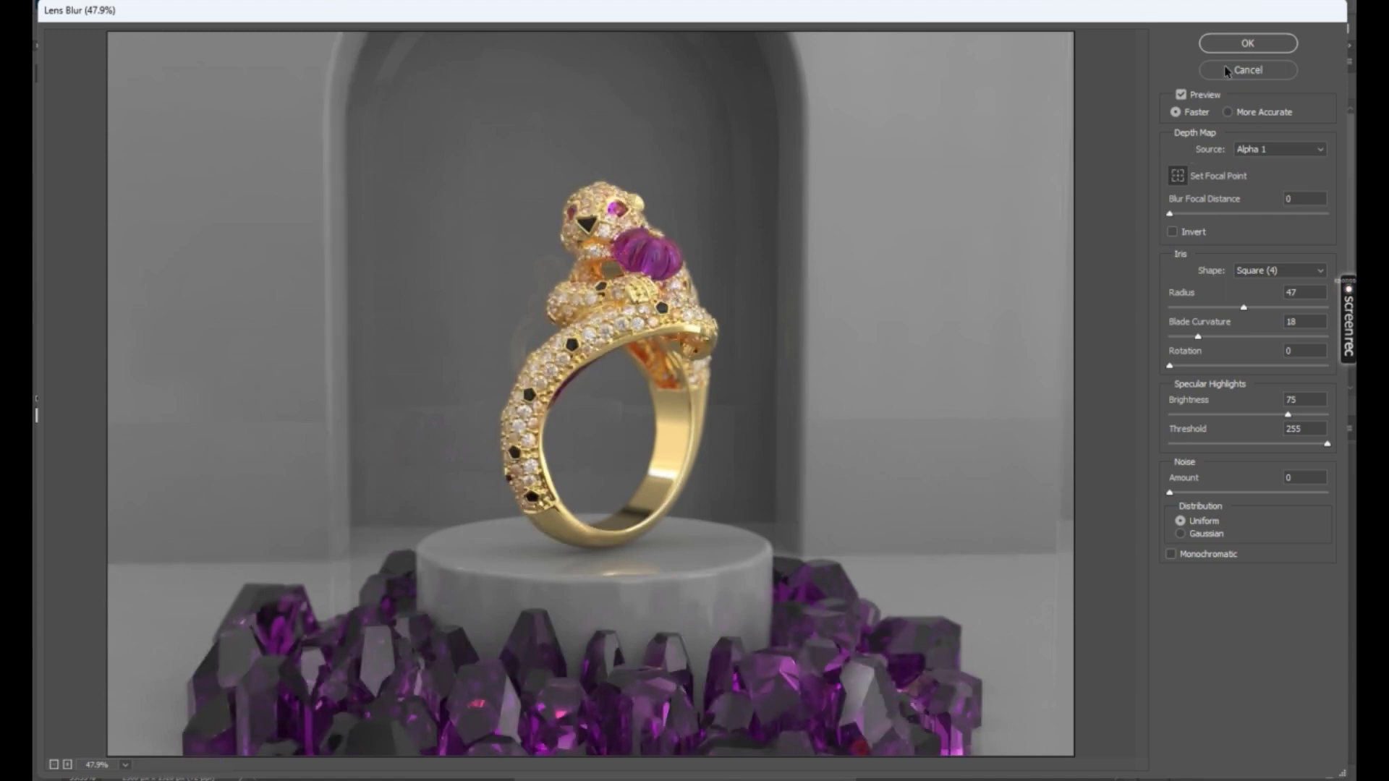
{"action": "left_click", "coordinate": [1252, 44]}
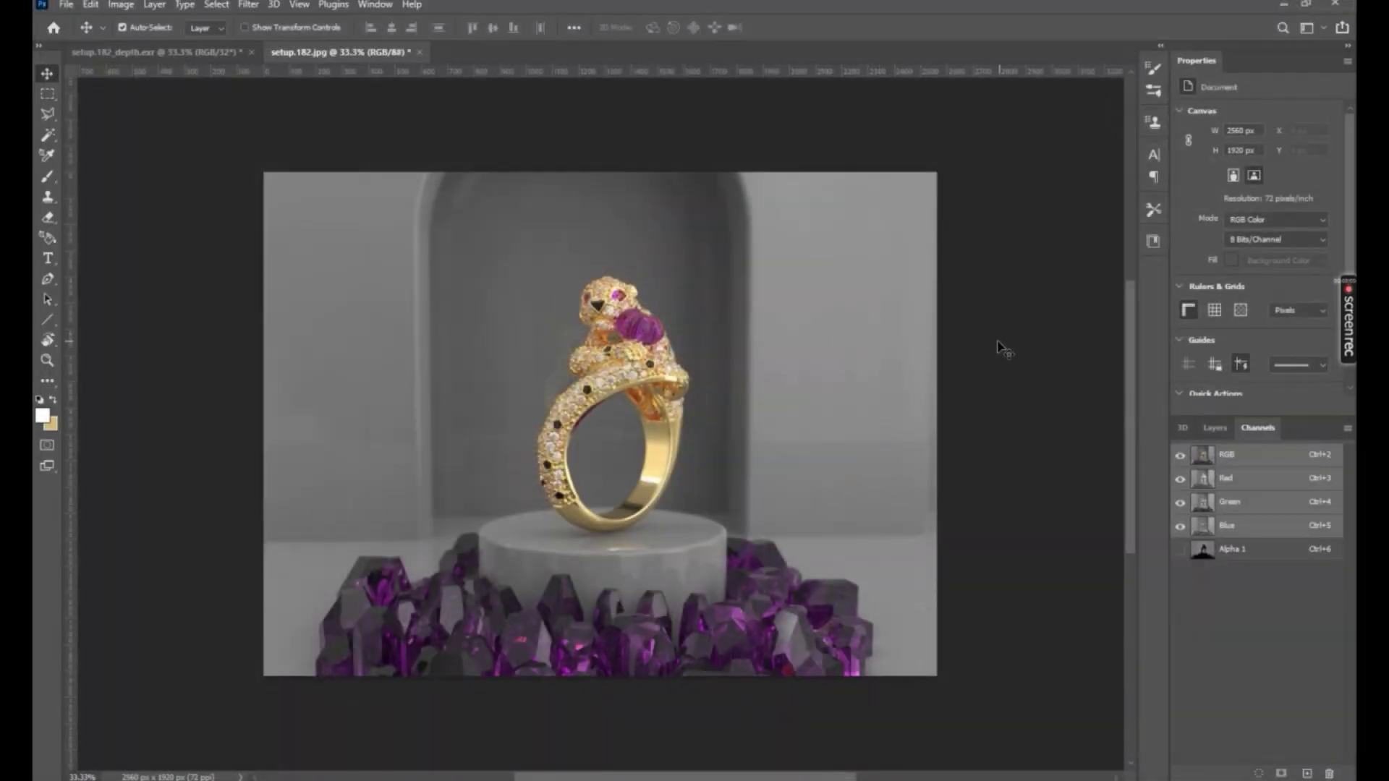
Step: Check the blurred ring up close and add a new empty layer above the Background layer
{"action": "scroll", "coordinate": [656, 360], "scroll_direction": "up", "scroll_amount": 2, "text": "alt"}
{"action": "left_click_drag", "start_coordinate": [863, 342], "coordinate": [858, 388]}
{"action": "scroll", "coordinate": [869, 329], "scroll_direction": "down", "scroll_amount": 3, "text": "alt"}
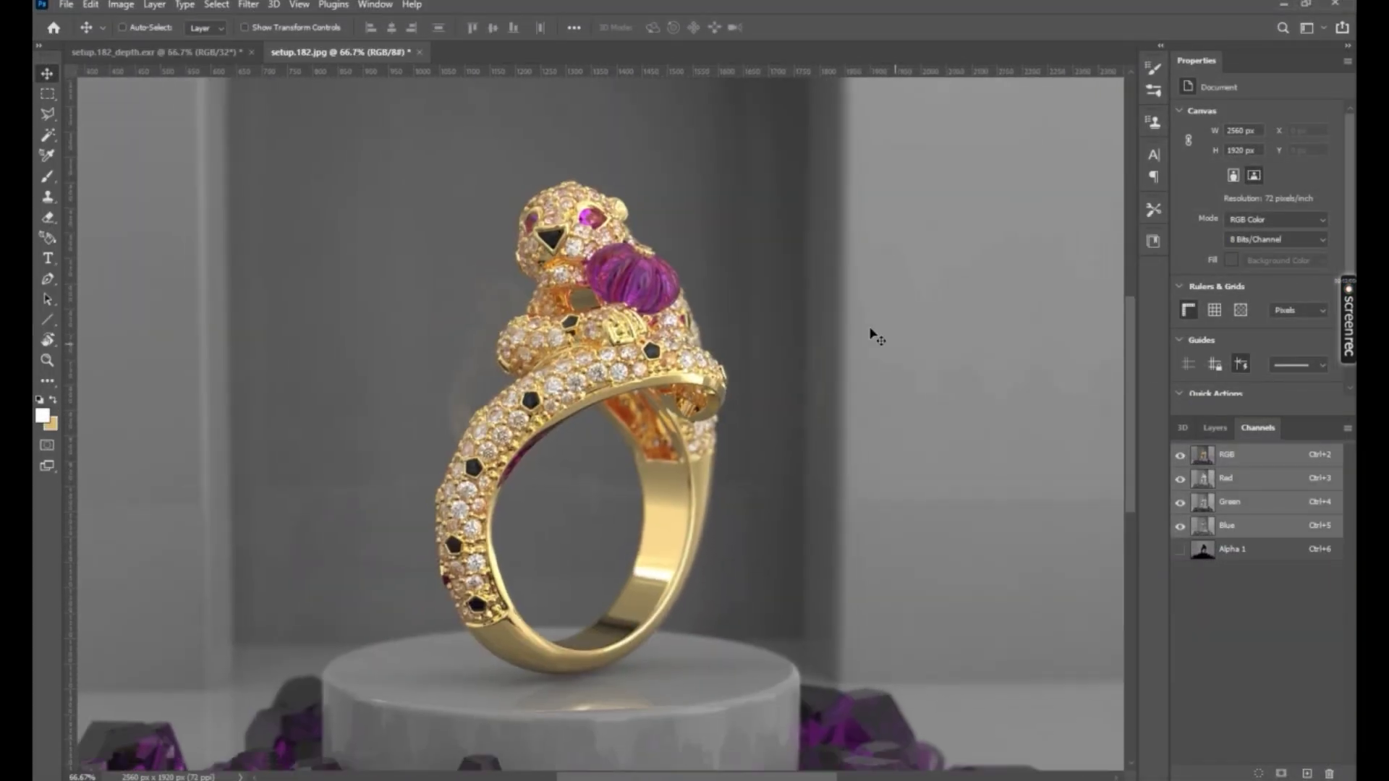
{"action": "key", "text": "ctrl+minus"}
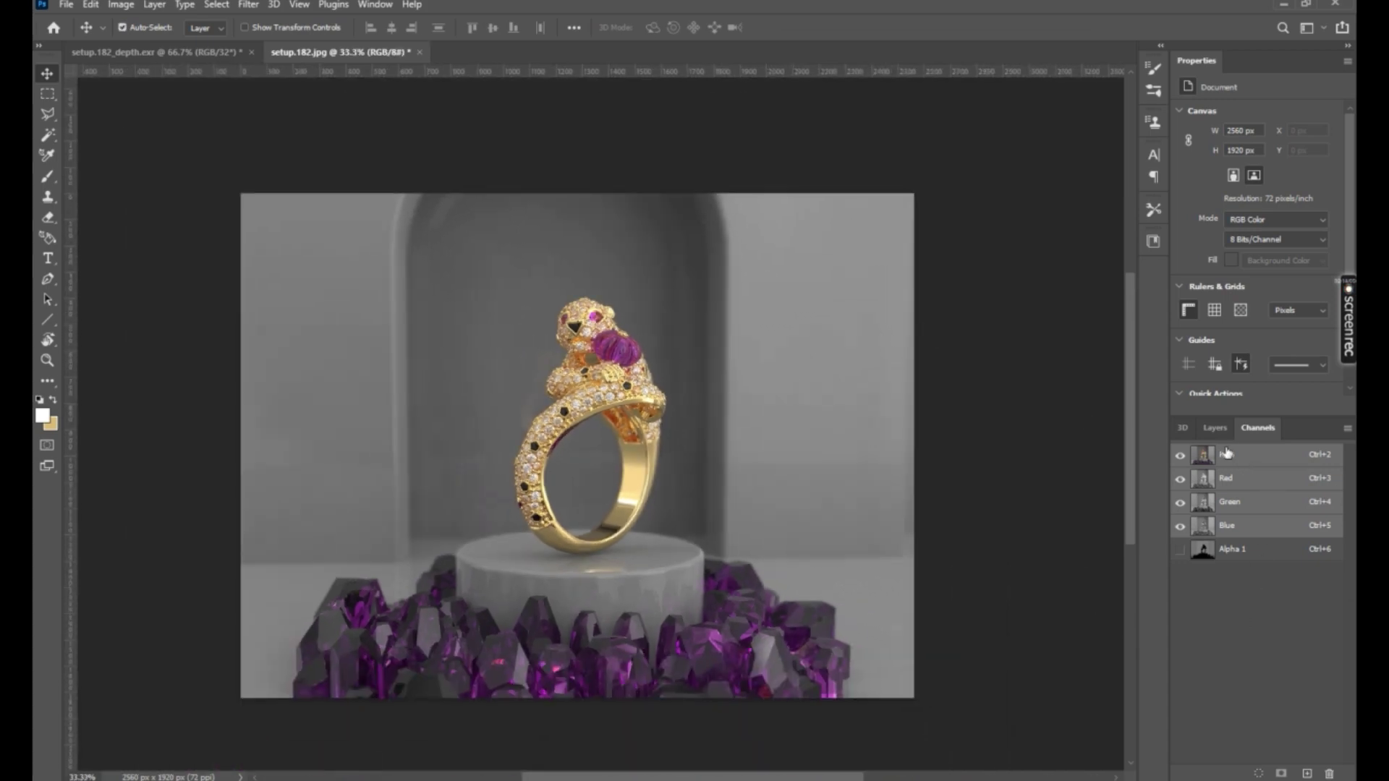
{"action": "left_click", "coordinate": [1215, 428]}
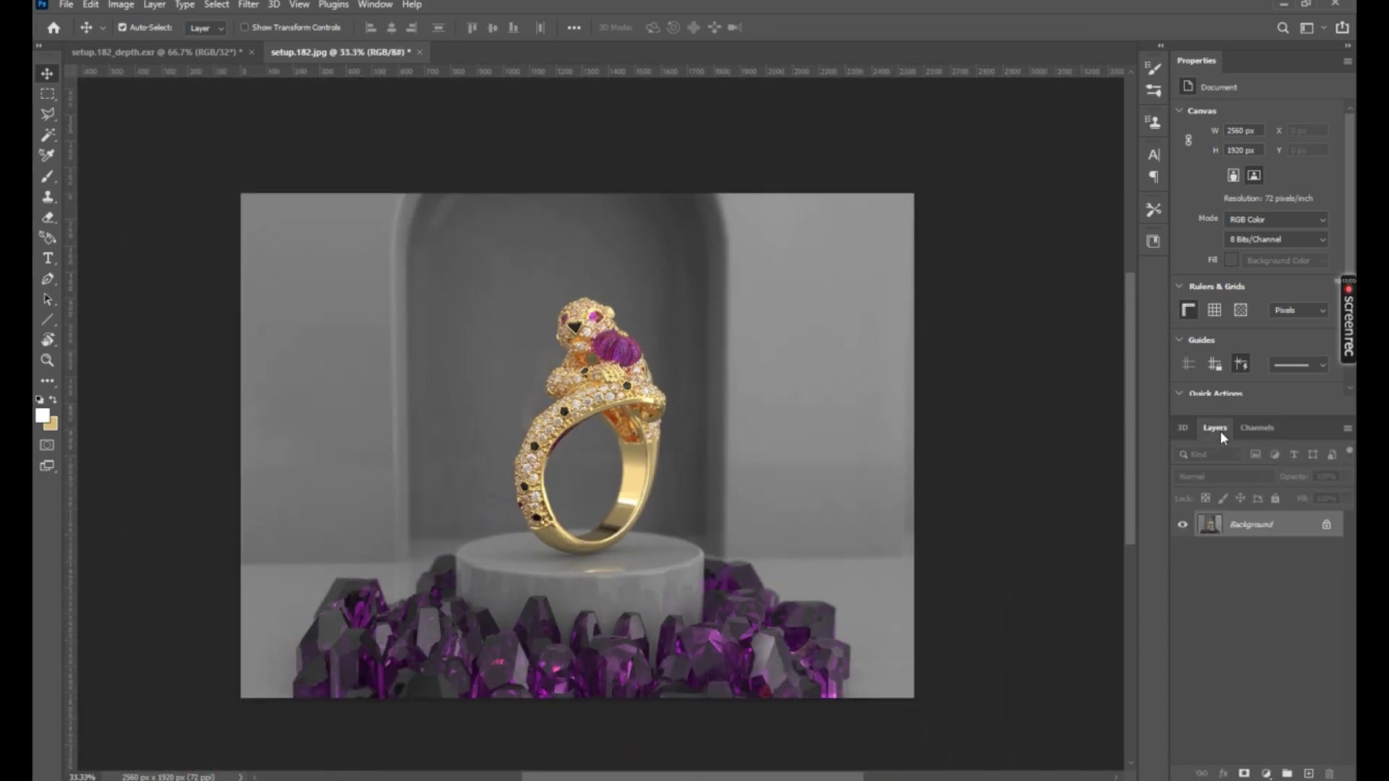
{"action": "left_click", "coordinate": [1310, 774]}
Step: Stamp white sparkles with the Brush tool on the diamonds at the ring's upper end and on its outer band
{"action": "key", "text": "b"}
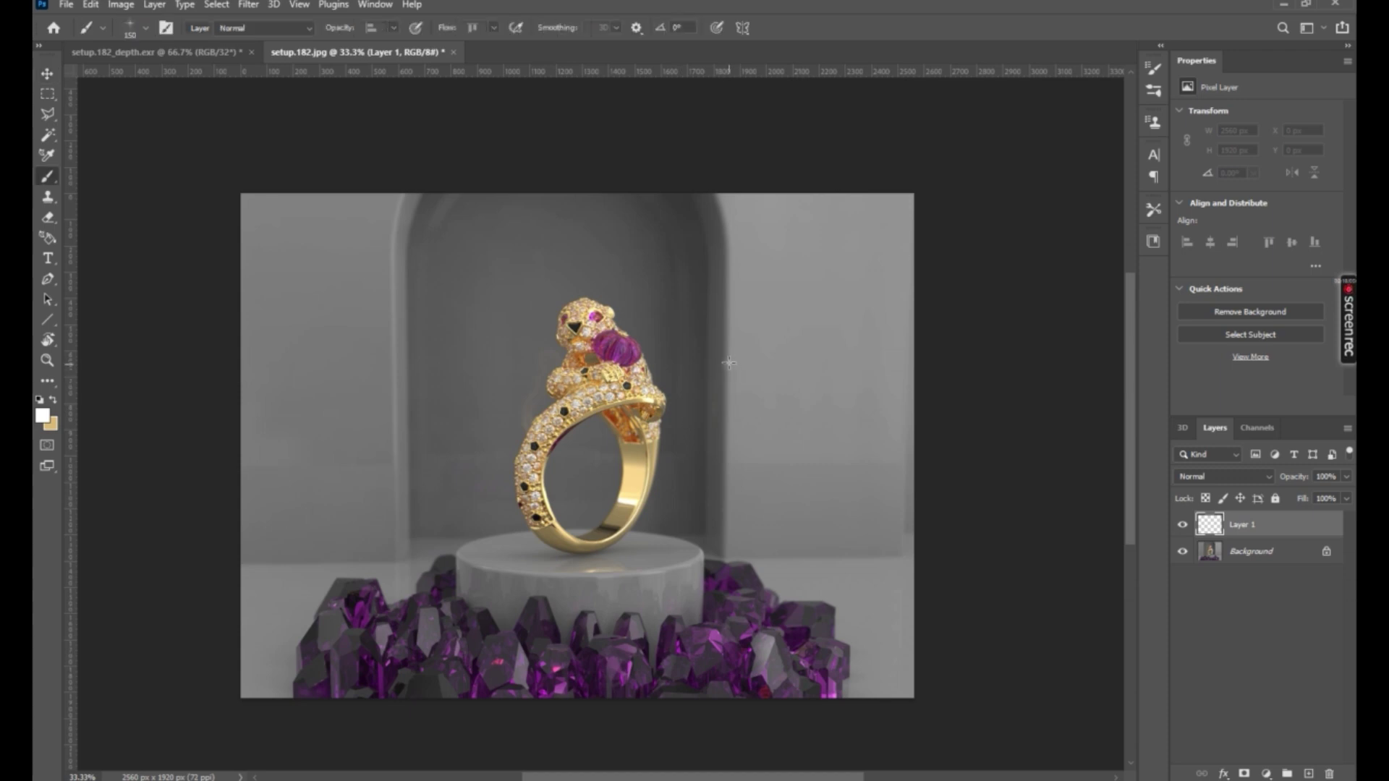
{"action": "scroll", "coordinate": [604, 322], "scroll_direction": "up", "scroll_amount": 2, "text": "alt"}
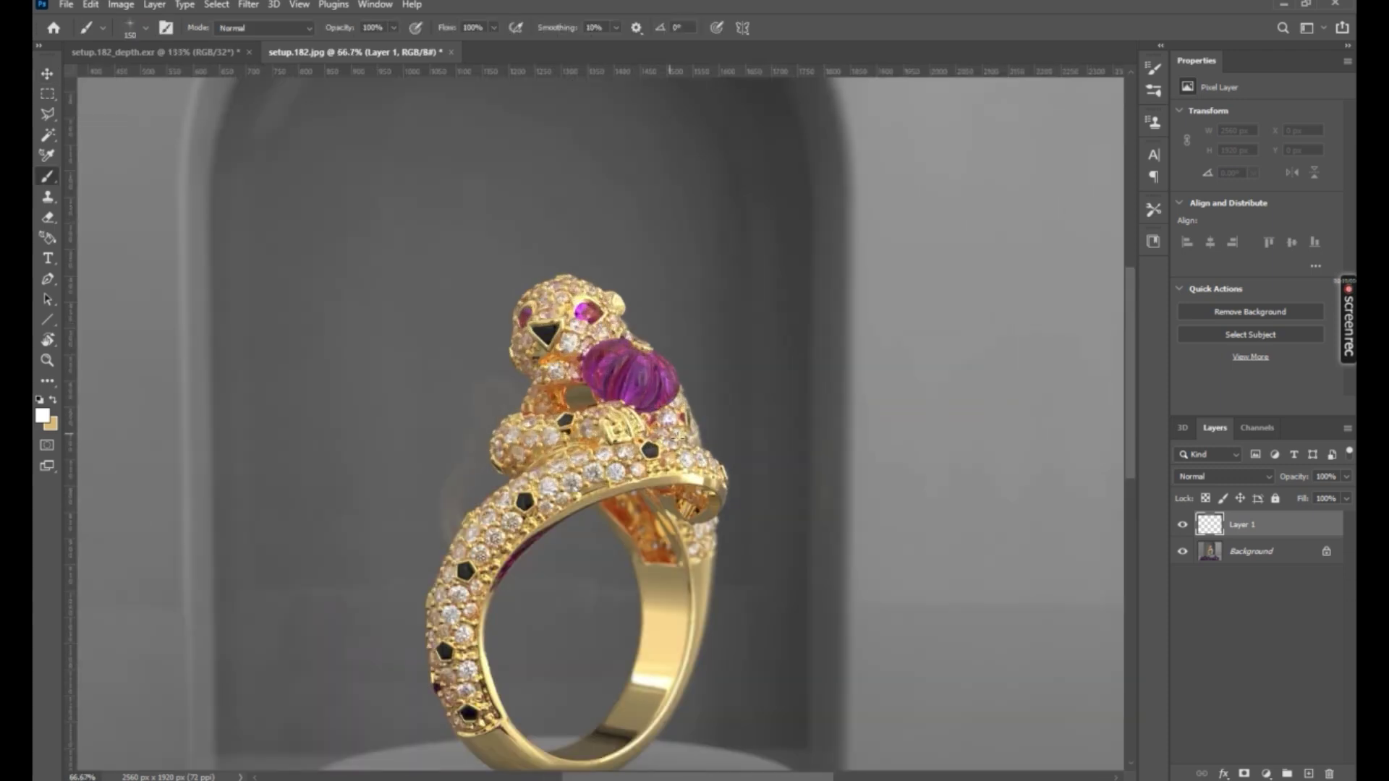
{"action": "left_click", "coordinate": [712, 458]}
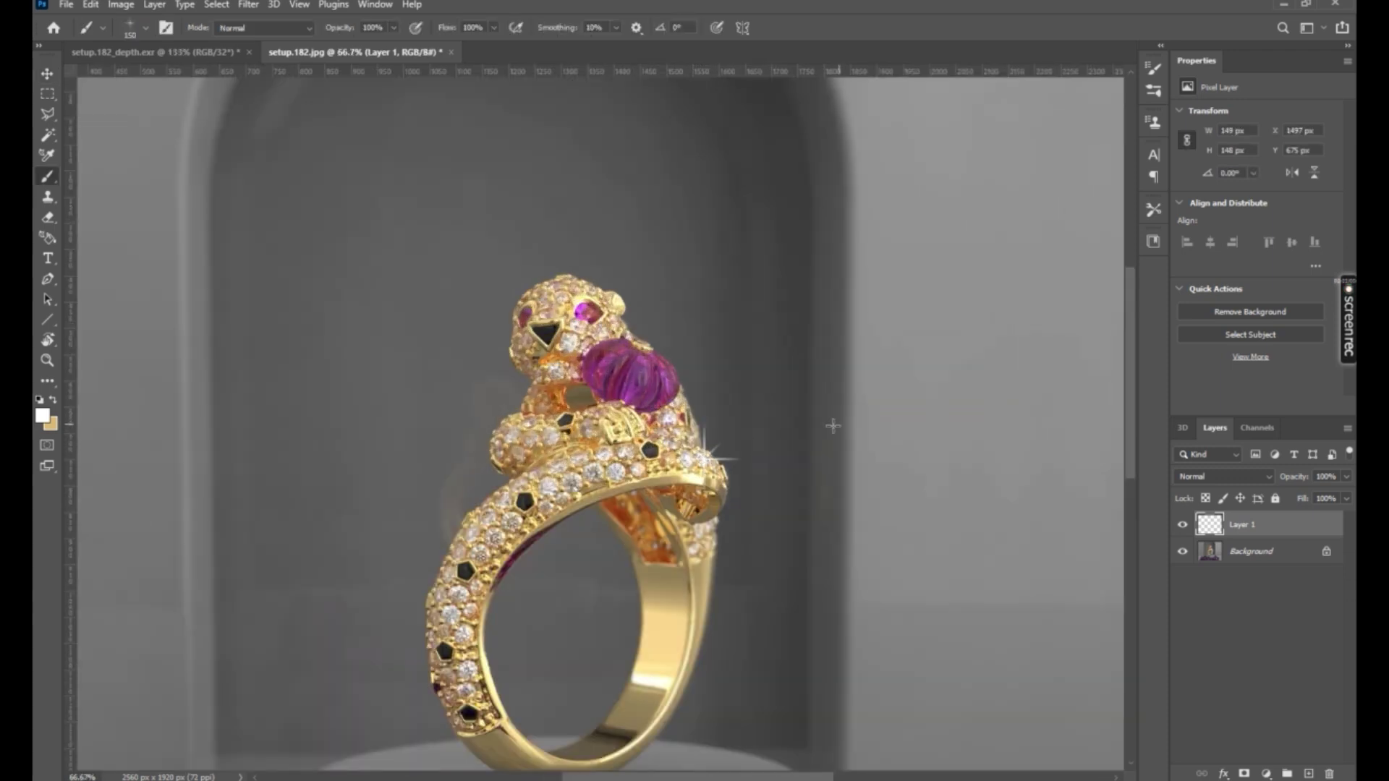
{"action": "left_click_drag", "start_coordinate": [526, 583], "coordinate": [749, 408]}
{"action": "left_click", "coordinate": [703, 427]}
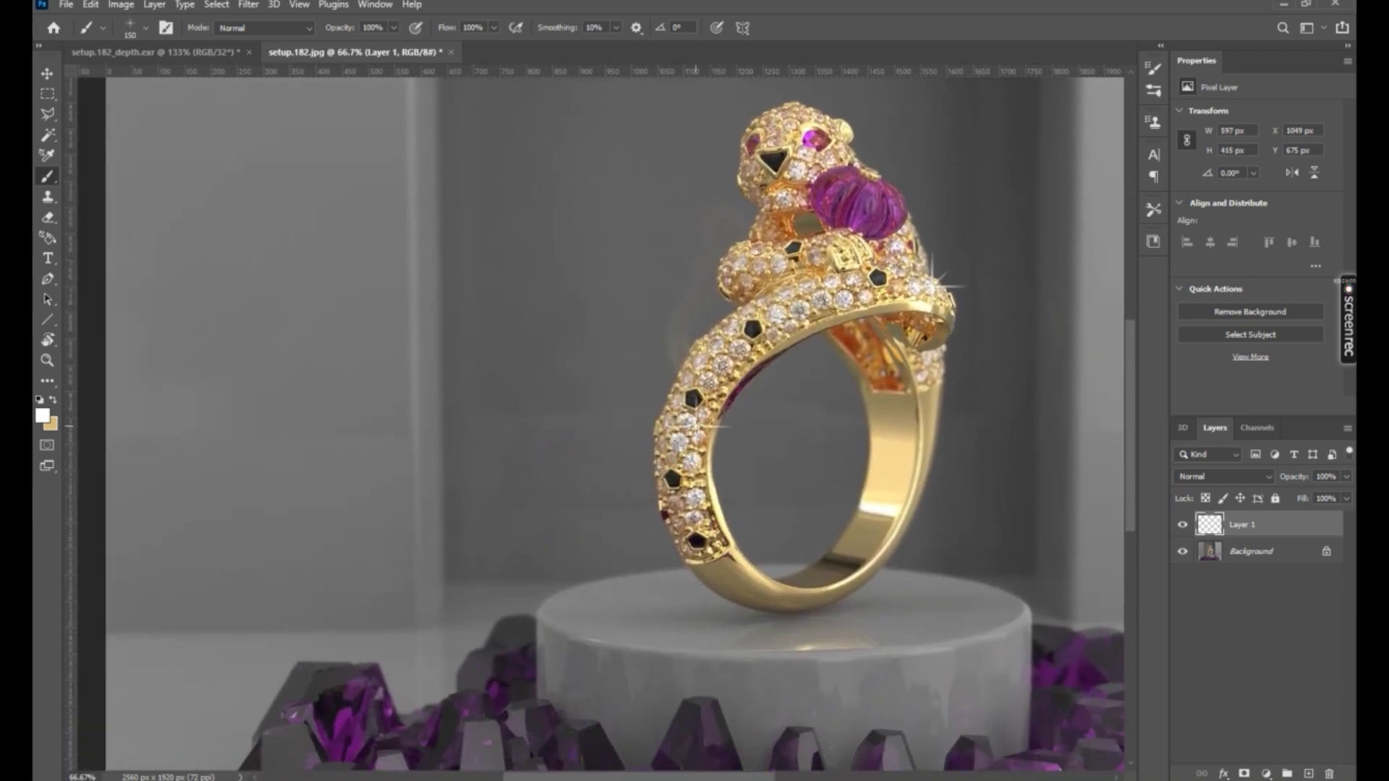
Step: Stamp a sparkle on the ring's animal head, undo that placement and stamp it slightly lower on the head
{"action": "left_click_drag", "start_coordinate": [821, 180], "coordinate": [795, 230]}
{"action": "left_click", "coordinate": [791, 153]}
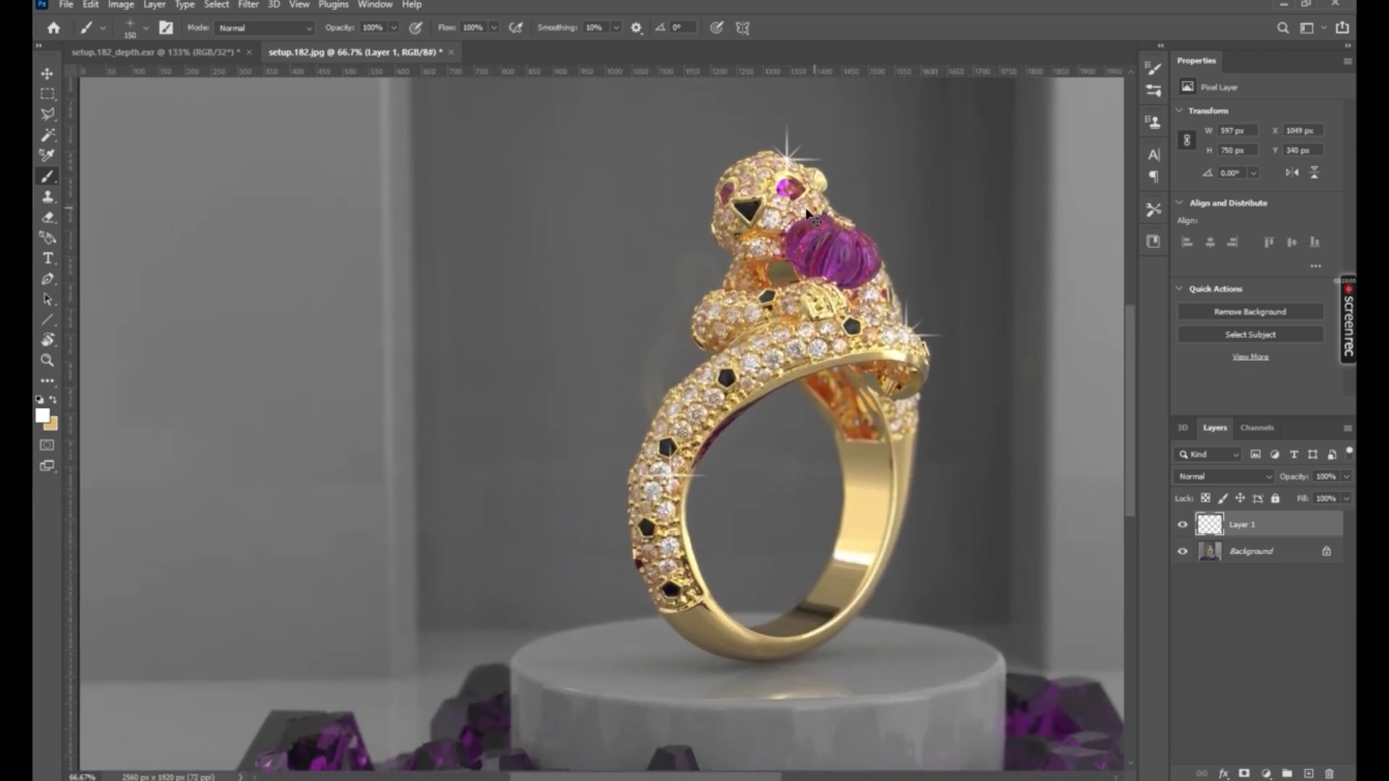
{"action": "key", "text": "ctrl+z"}
{"action": "left_click_drag", "start_coordinate": [1010, 313], "coordinate": [945, 390]}
{"action": "left_click_drag", "start_coordinate": [882, 466], "coordinate": [826, 244]}
{"action": "key", "text": "ctrl+minus"}
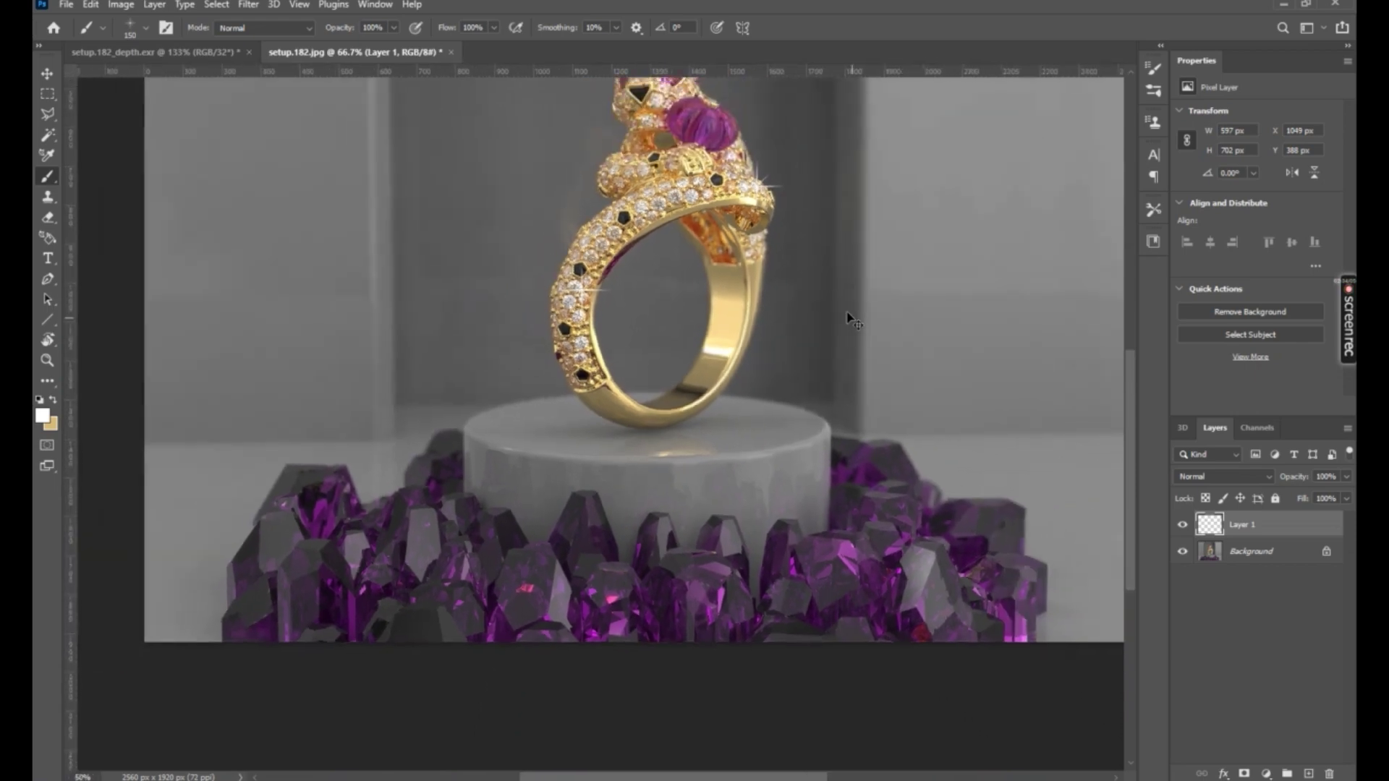
{"action": "key", "text": "ctrl+minus"}
{"action": "key", "text": "c"}
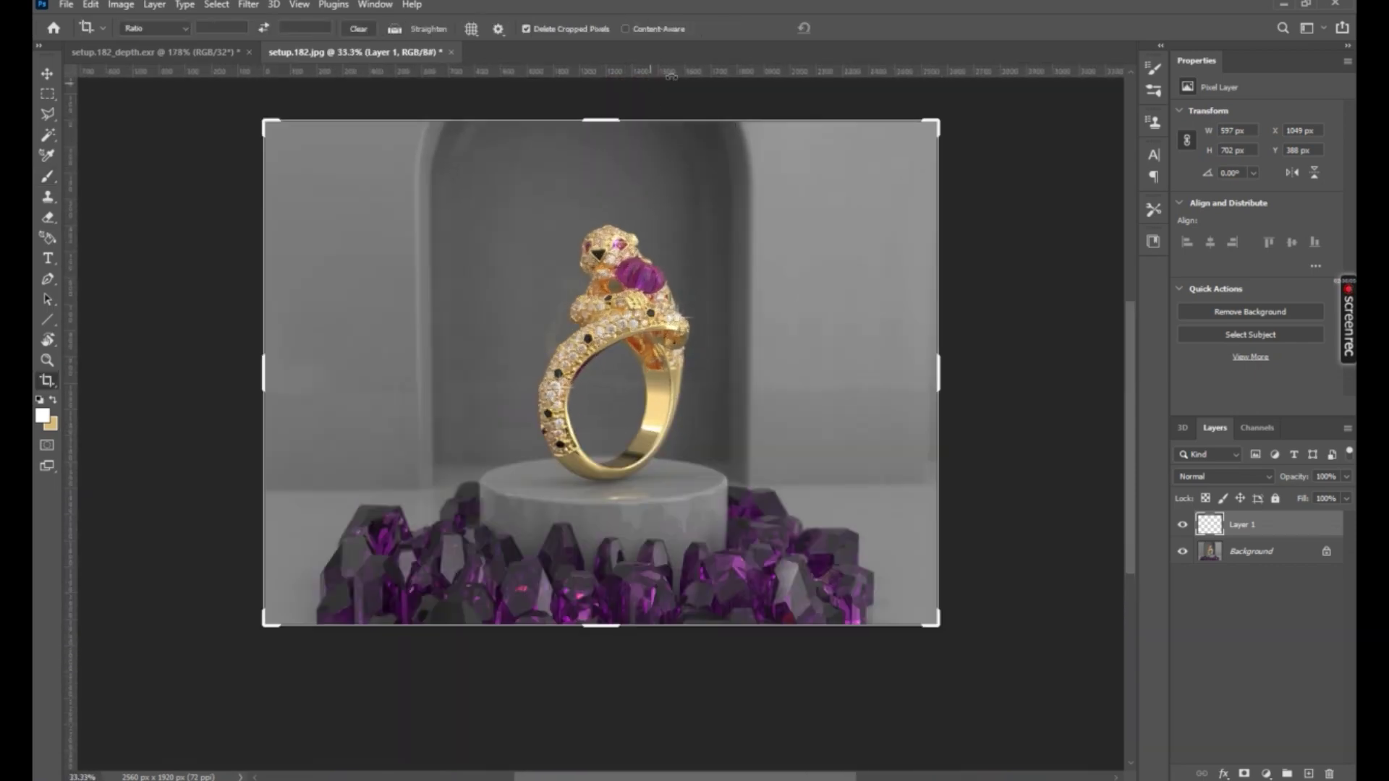
{"action": "key", "text": "v"}
{"action": "left_click", "coordinate": [958, 228], "text": "ctrl+shift"}
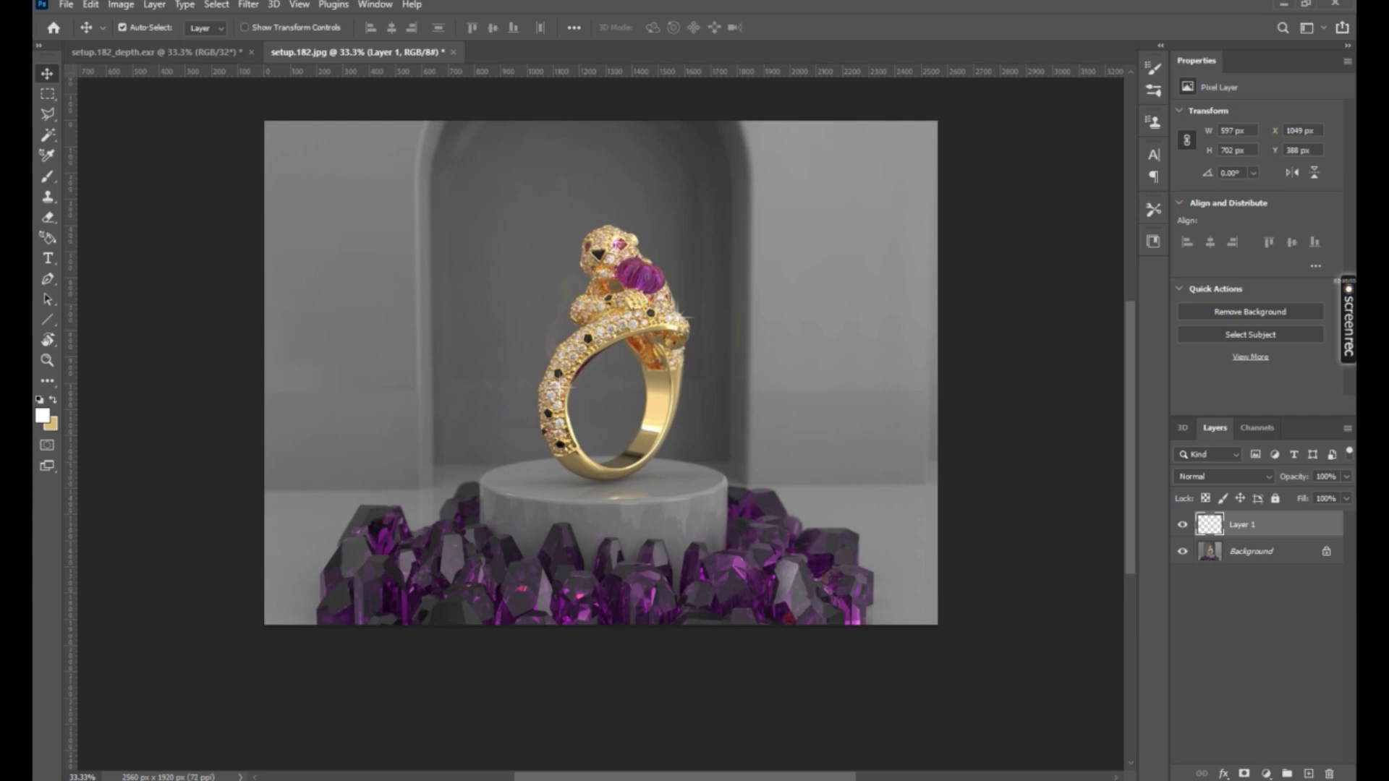
Step: Add a Curves adjustment layer above the sparkle layer, with the ring in close view for judging the tones
{"action": "left_click", "coordinate": [1263, 776]}
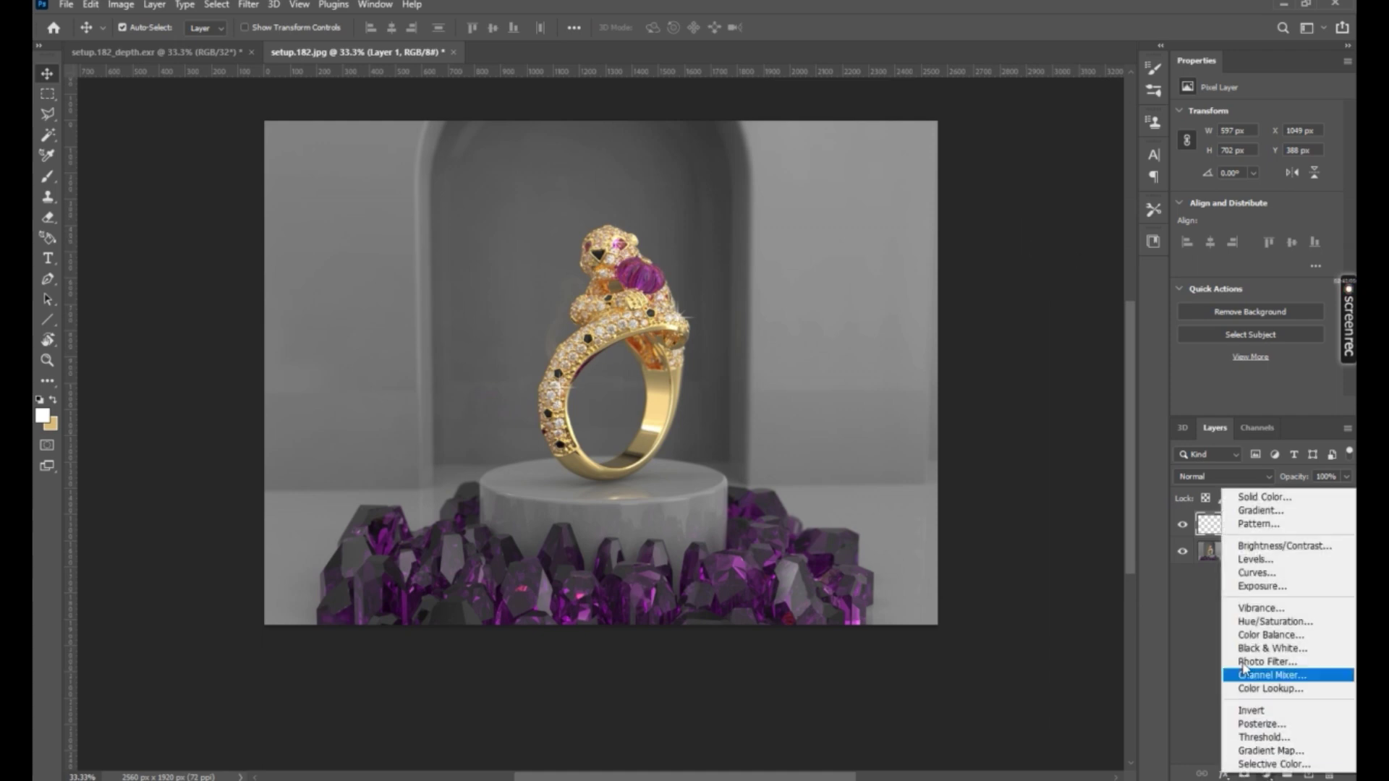
{"action": "left_click", "coordinate": [1252, 576]}
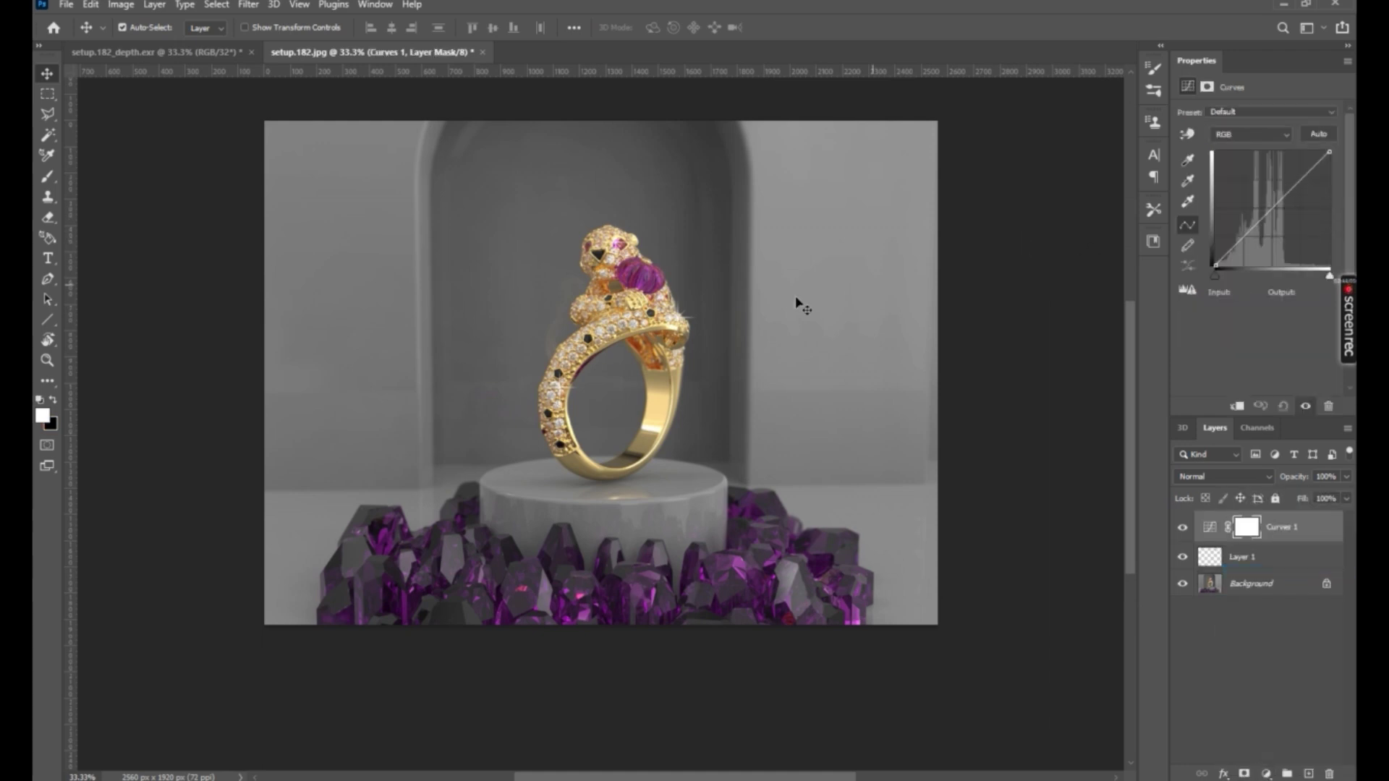
{"action": "left_click", "coordinate": [601, 333], "text": "ctrl"}
{"action": "left_click", "coordinate": [601, 333], "text": "ctrl"}
{"action": "left_click_drag", "start_coordinate": [675, 312], "coordinate": [692, 363]}
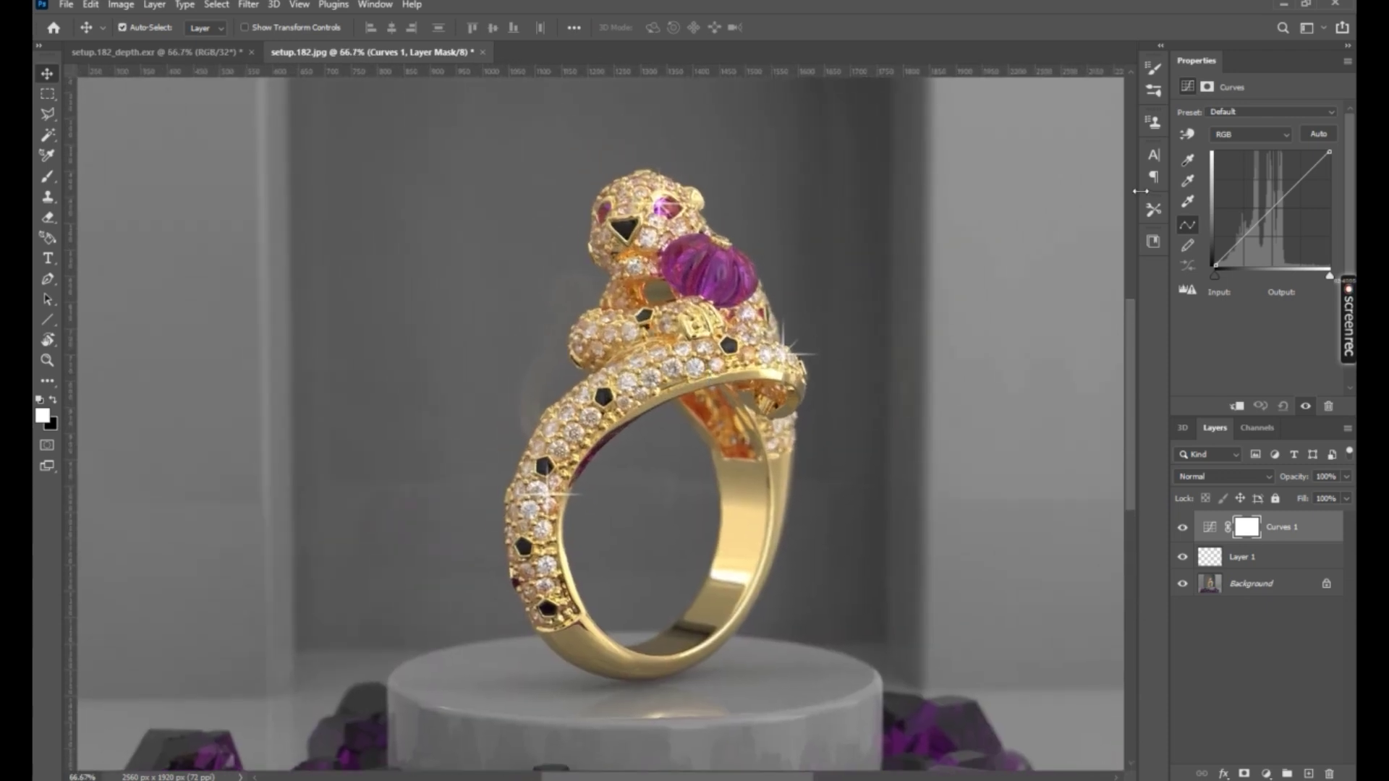
Step: Shape the curve into a gentle S by lifting the highlights and lowering a shadow point to input 55, output 41
{"action": "left_click", "coordinate": [1301, 176]}
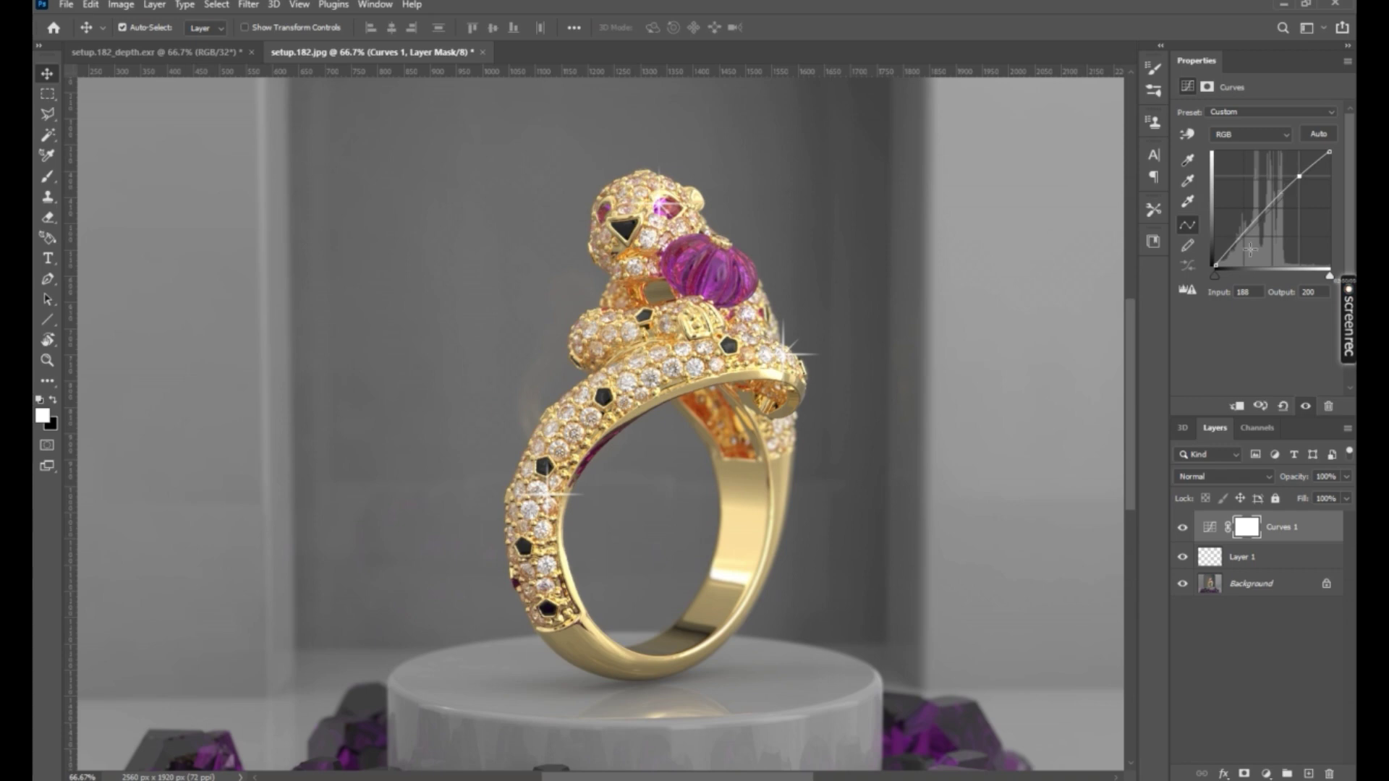
{"action": "left_click_drag", "start_coordinate": [1239, 248], "coordinate": [1237, 246]}
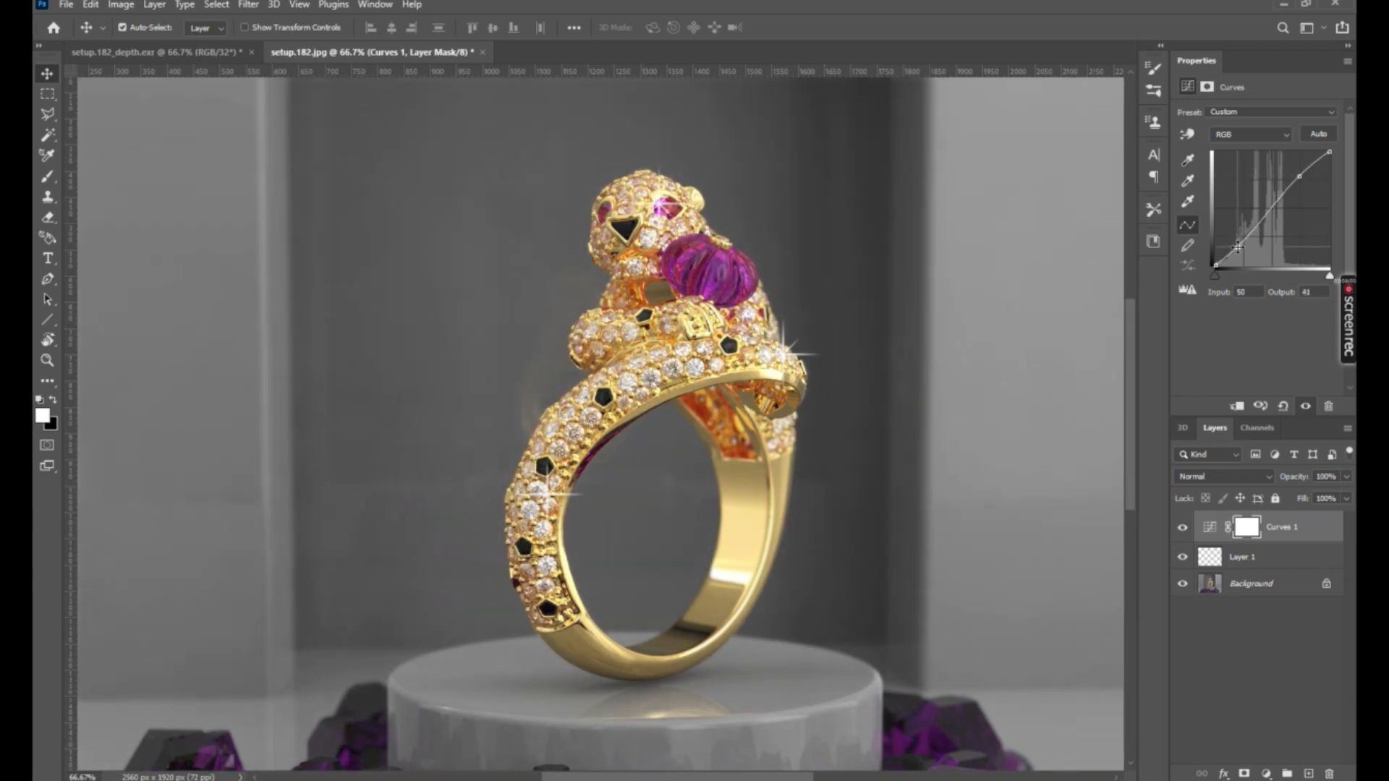
{"action": "left_click_drag", "start_coordinate": [1299, 179], "coordinate": [1299, 177]}
{"action": "left_click_drag", "start_coordinate": [1236, 246], "coordinate": [1240, 248]}
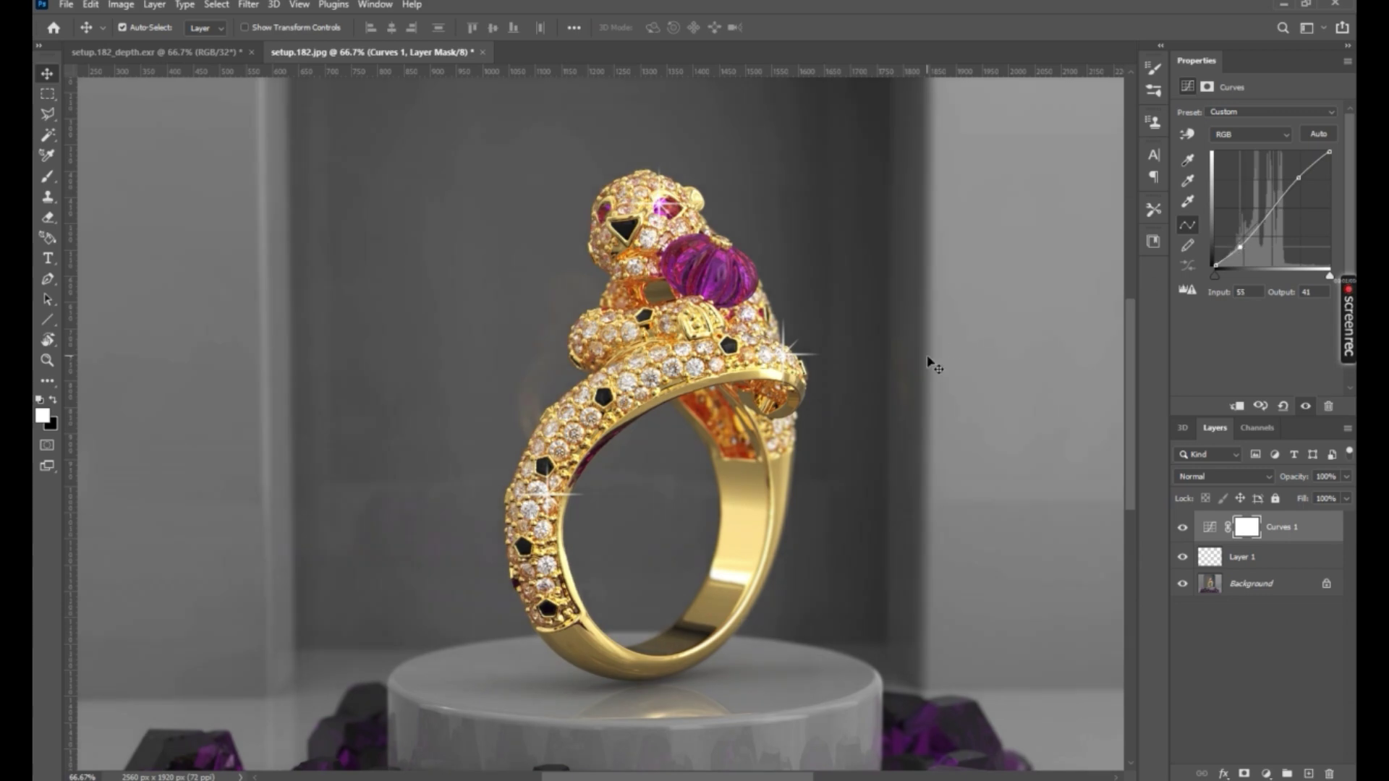
{"action": "key", "text": "ctrl+minus"}
{"action": "key", "text": "ctrl+minus"}
{"action": "key", "text": "ctrl+minus"}
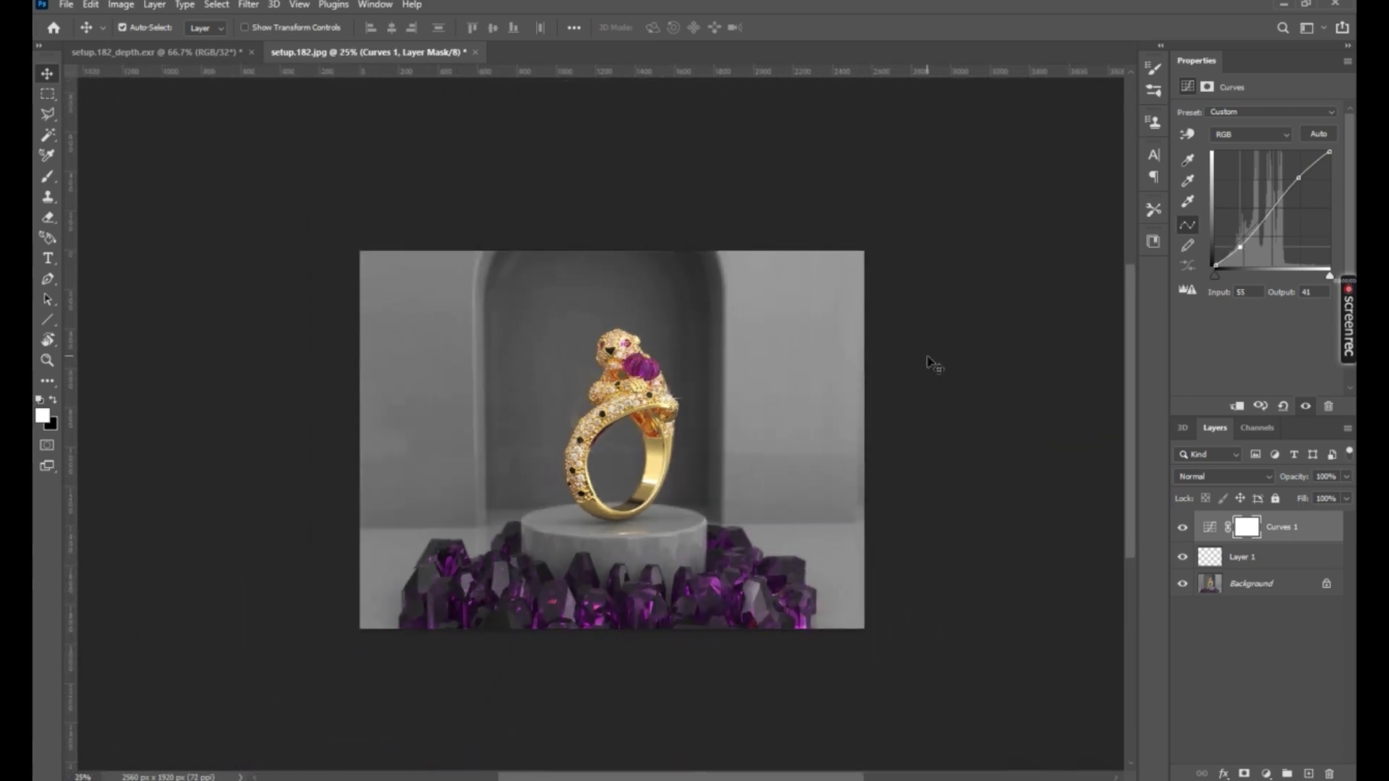
{"action": "left_click", "coordinate": [927, 357]}
{"action": "left_click", "coordinate": [652, 446]}
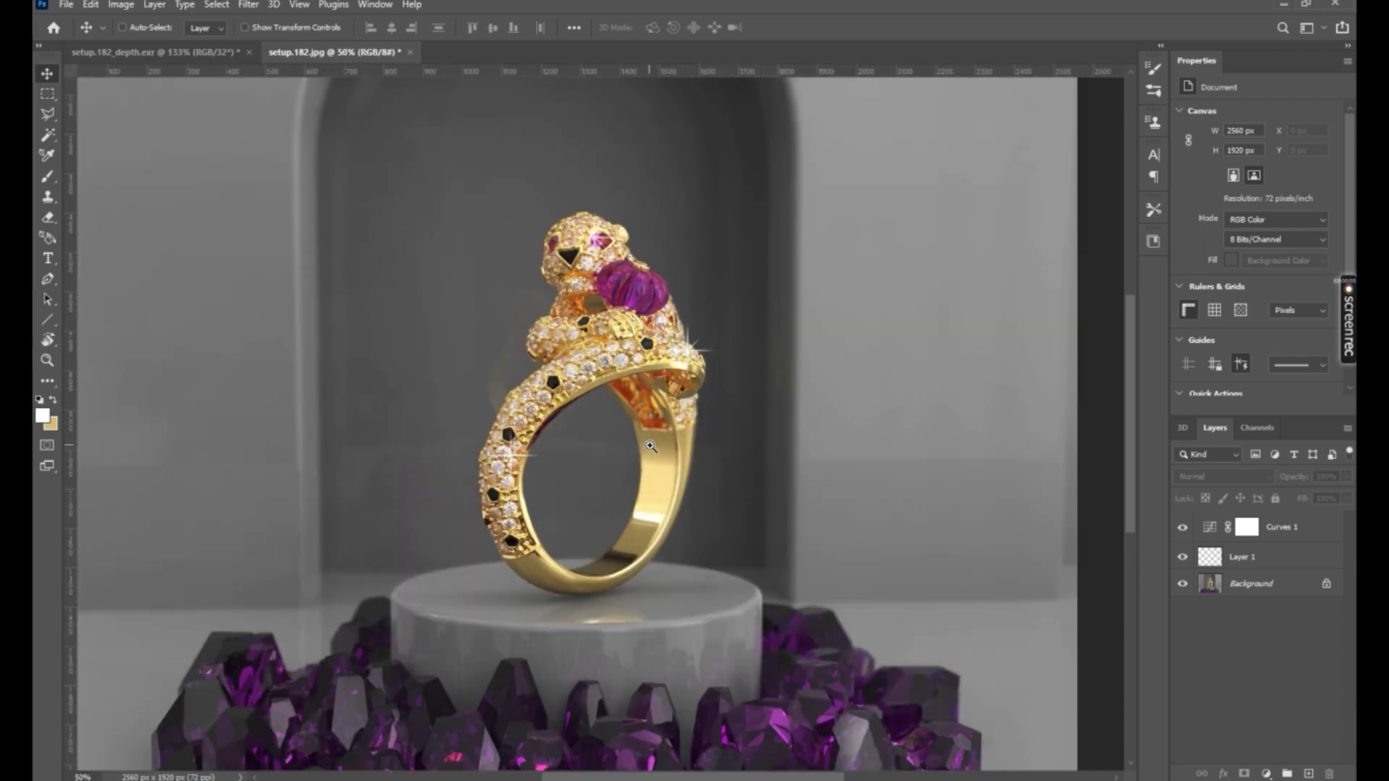
{"action": "left_click_drag", "start_coordinate": [675, 342], "coordinate": [716, 325]}
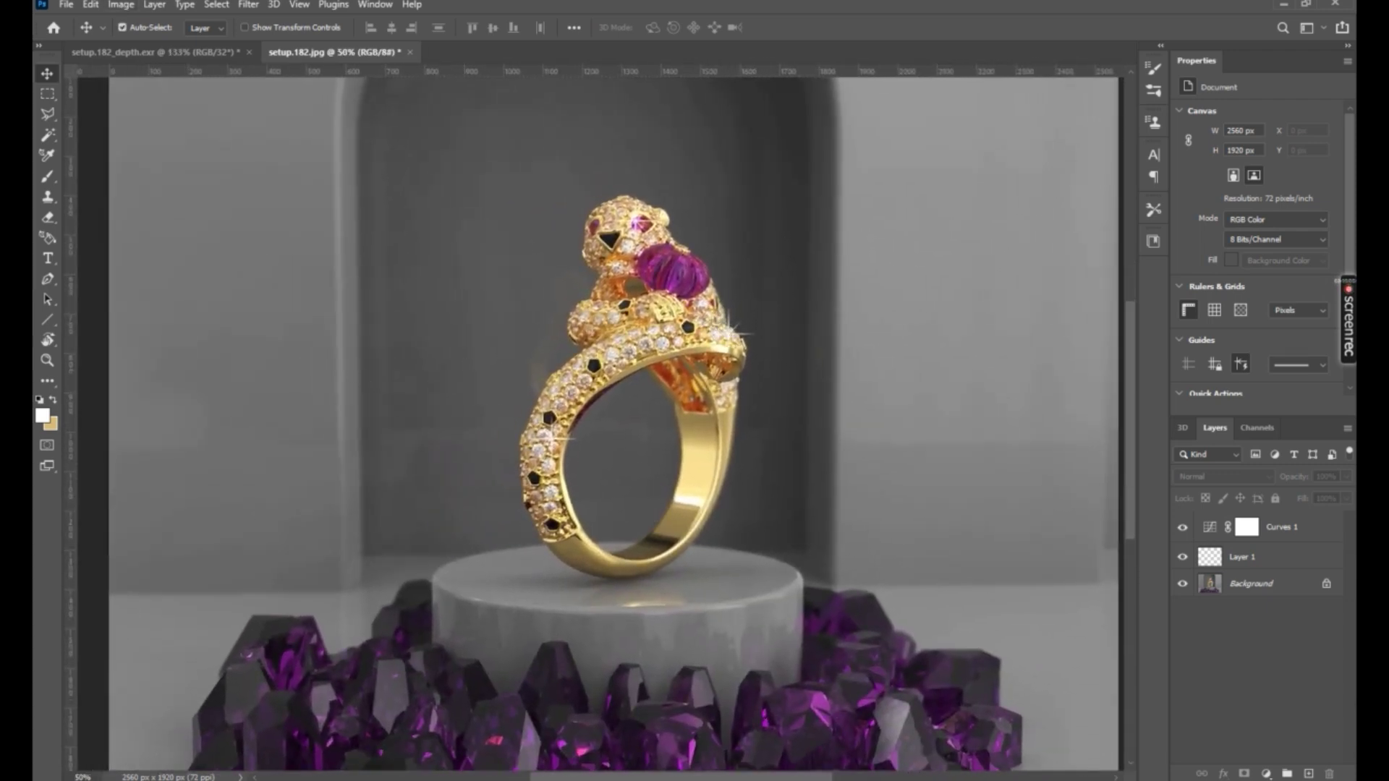
Step: Switch to File Explorer and open the RJB + SK data folder on the D: drive
{"action": "left_click", "coordinate": [623, 780]}
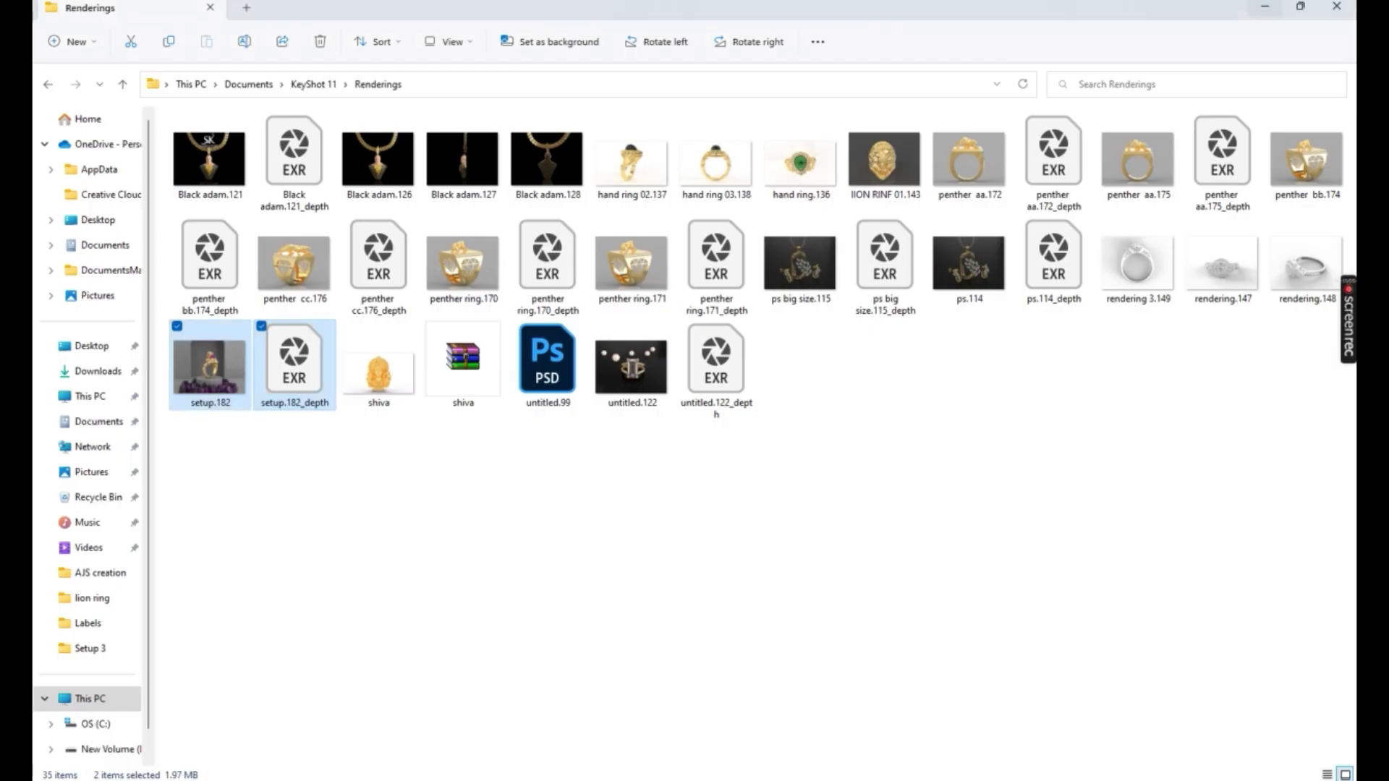
{"action": "left_click", "coordinate": [104, 749]}
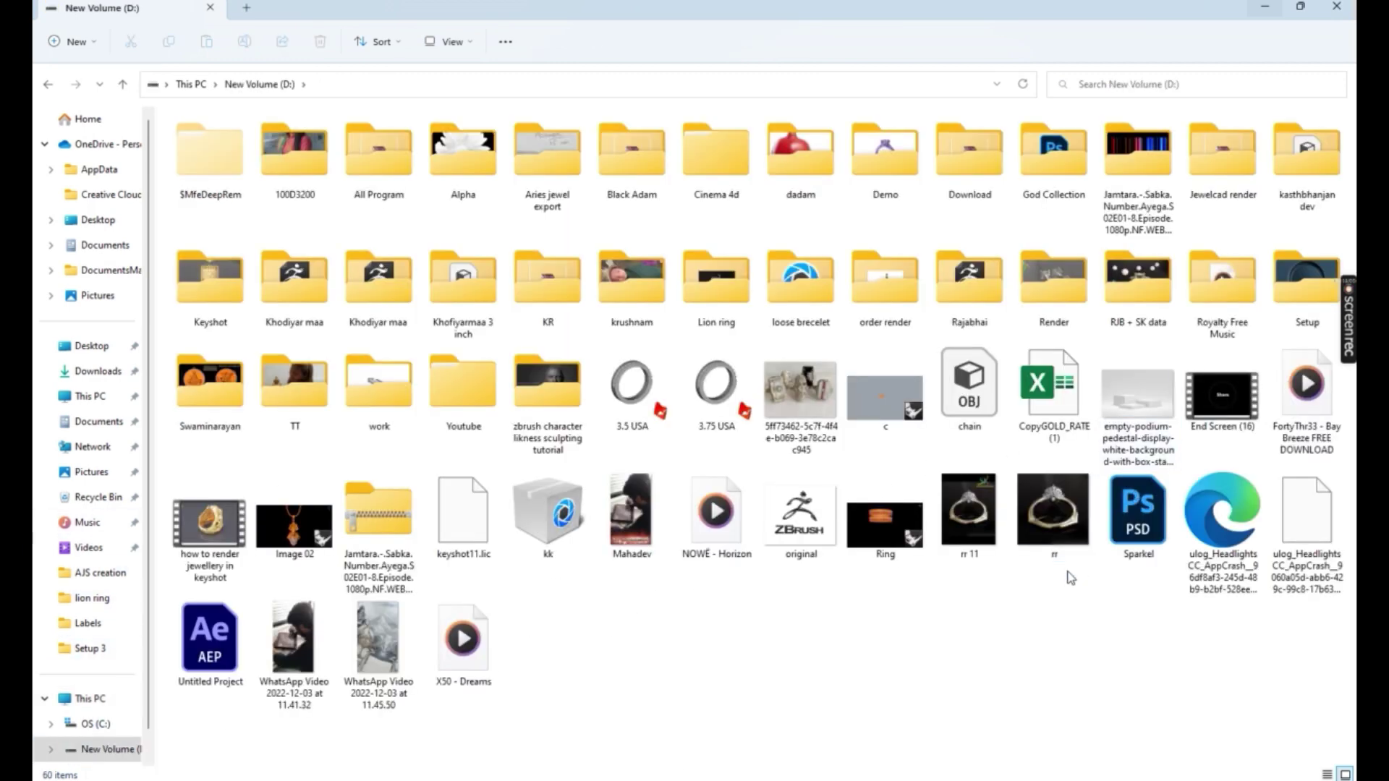
{"action": "left_click", "coordinate": [969, 286]}
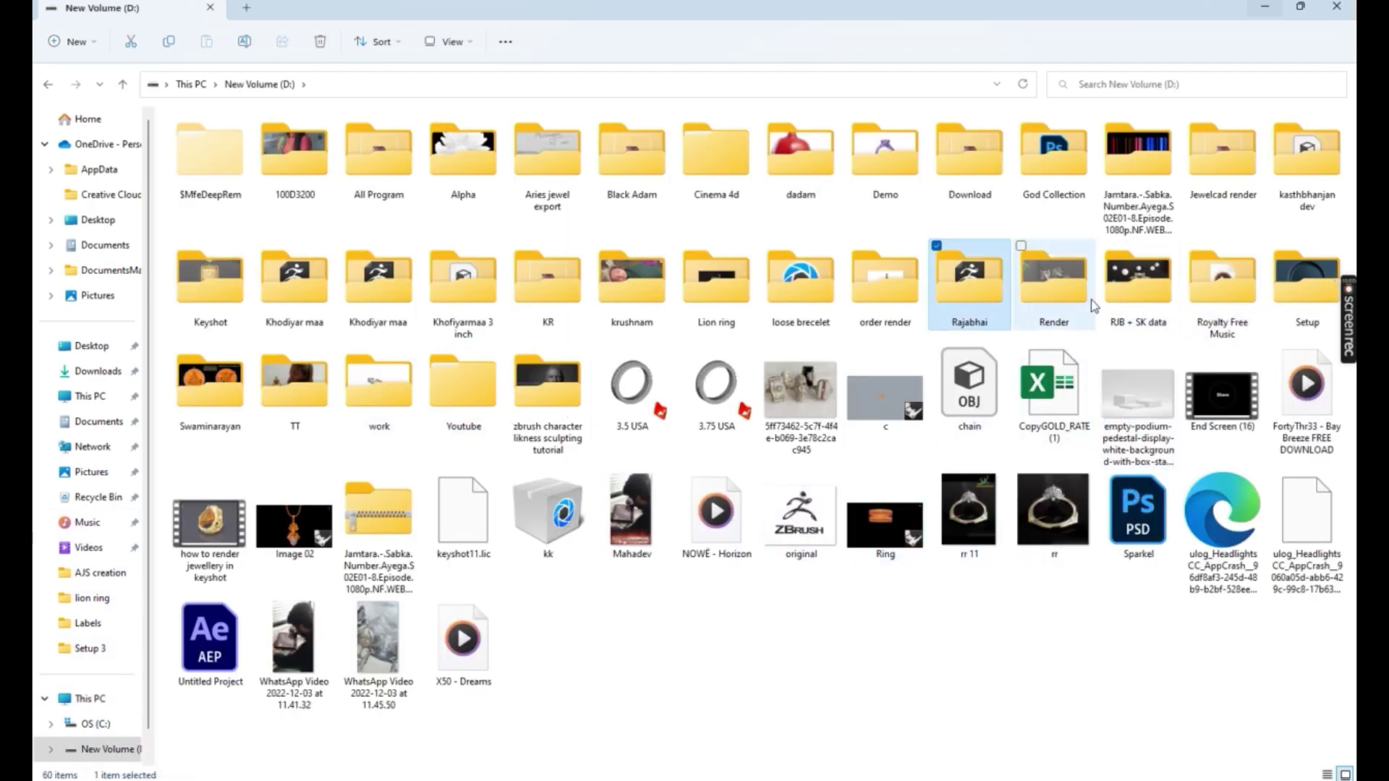
{"action": "left_click", "coordinate": [1114, 300]}
{"action": "double_click", "coordinate": [1114, 299]}
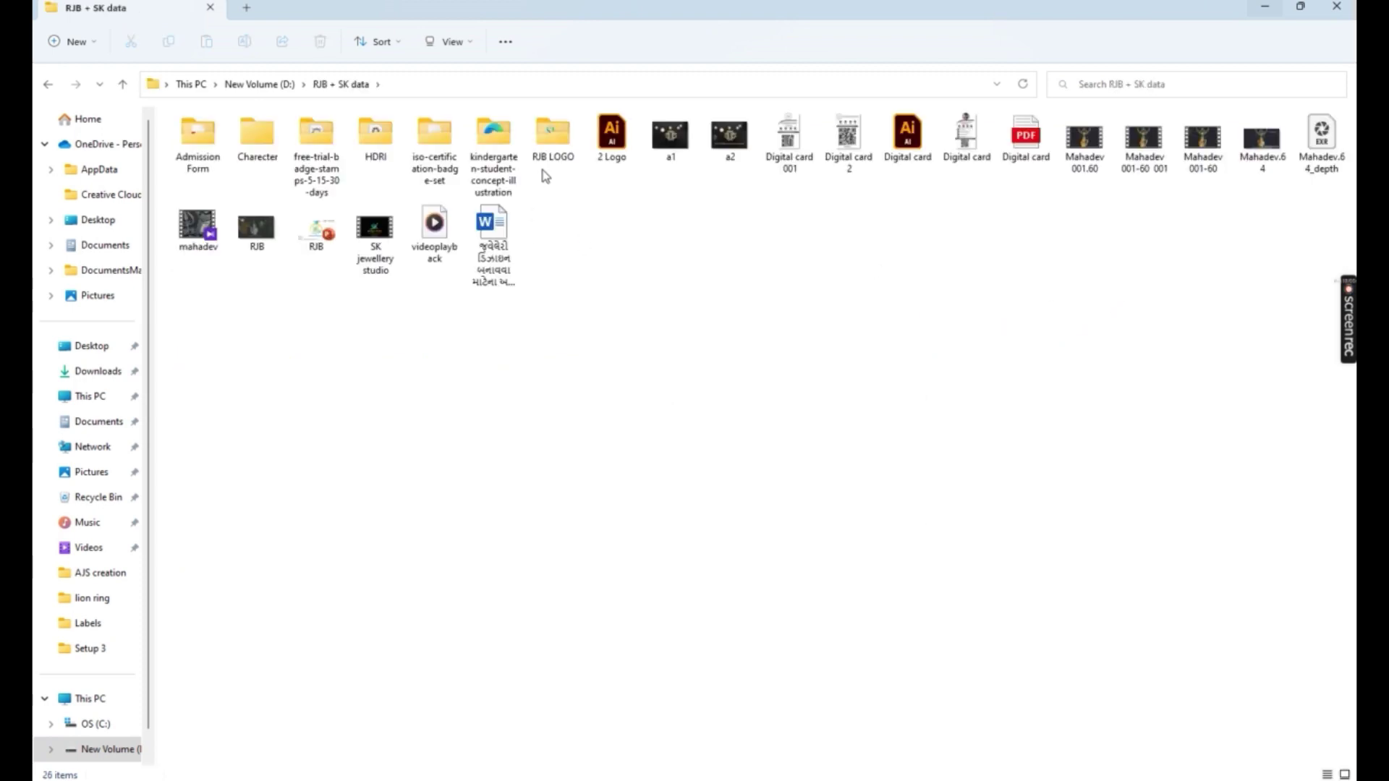
Step: Open the RJB LOGO folder and place the Final Logo image into the setup.182.jpg document in Photoshop
{"action": "double_click", "coordinate": [550, 137]}
{"action": "left_click_drag", "start_coordinate": [317, 137], "coordinate": [260, 382]}
{"action": "left_click_drag", "start_coordinate": [776, 319], "coordinate": [932, 552]}
{"action": "left_click_drag", "start_coordinate": [788, 570], "coordinate": [772, 320]}
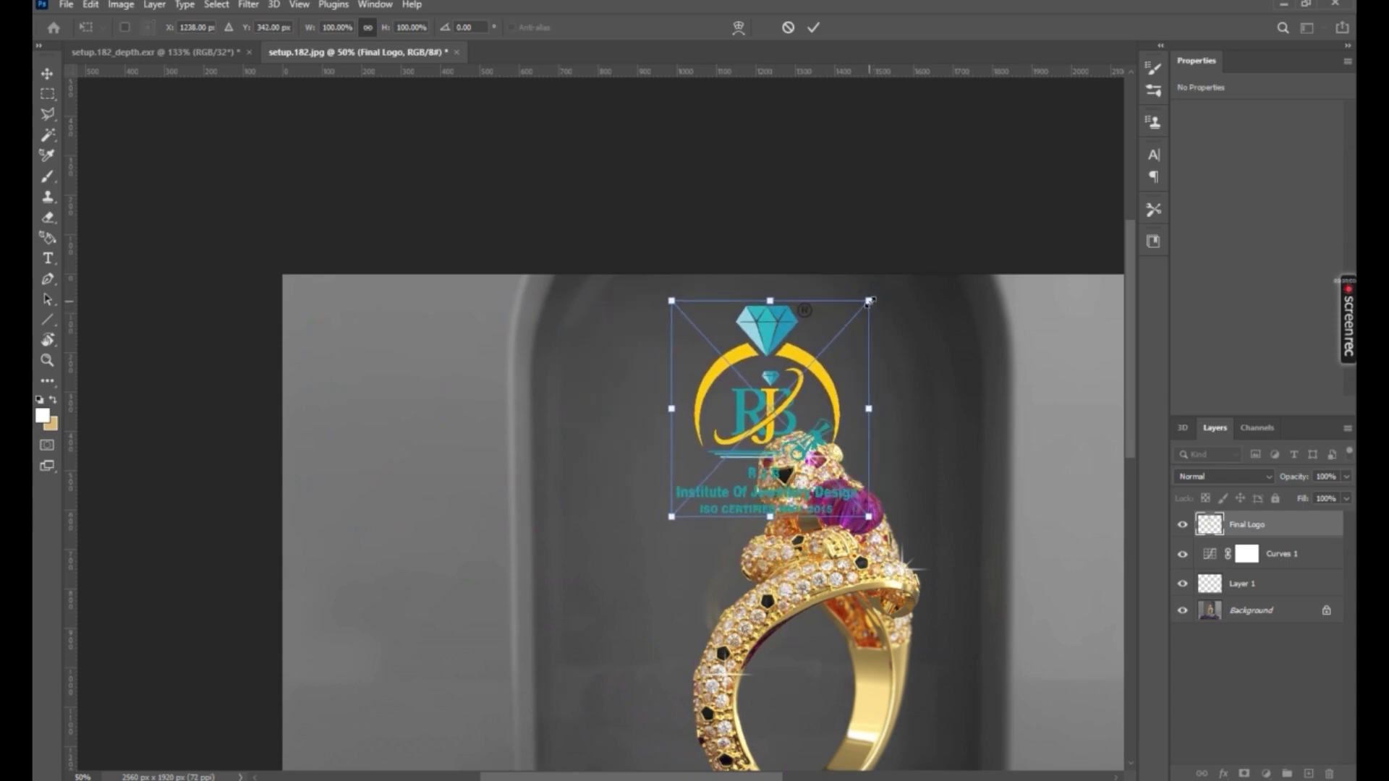
Step: Move the logo to the image's upper-left corner, scale it to about 87% and apply the placement
{"action": "left_click_drag", "start_coordinate": [871, 301], "coordinate": [885, 298], "text": "alt+shift"}
{"action": "key", "text": "ctrl+z"}
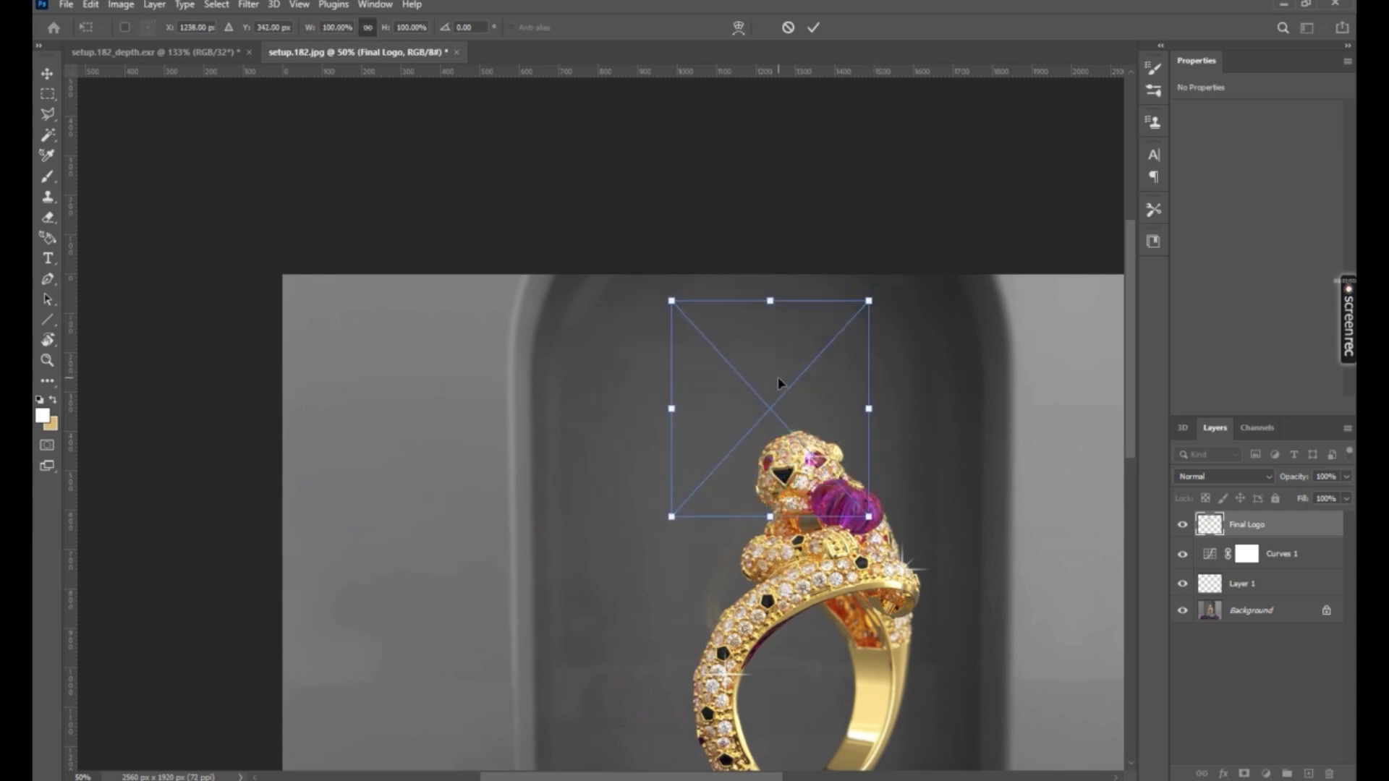
{"action": "left_click_drag", "start_coordinate": [779, 384], "coordinate": [429, 399]}
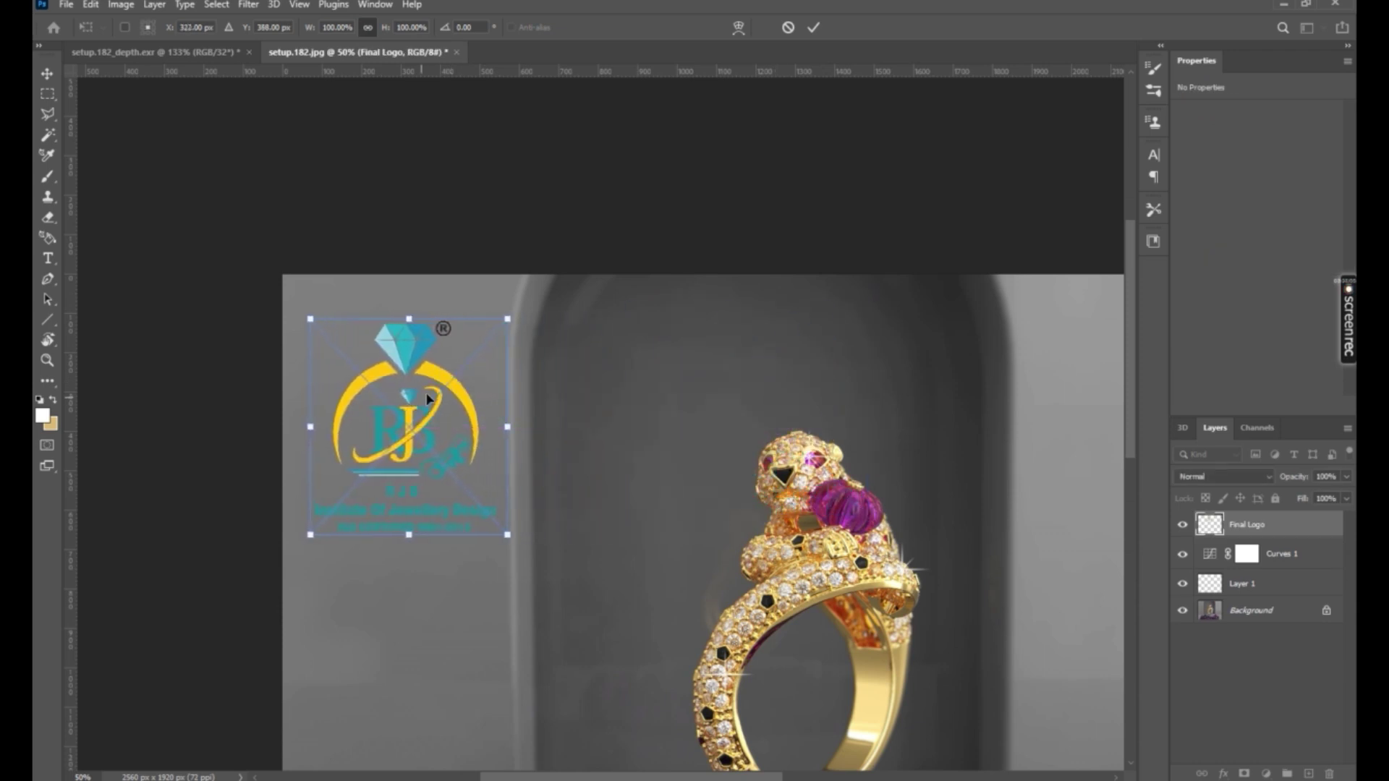
{"action": "left_click_drag", "start_coordinate": [506, 318], "coordinate": [482, 347]}
{"action": "left_click_drag", "start_coordinate": [415, 399], "coordinate": [410, 362]}
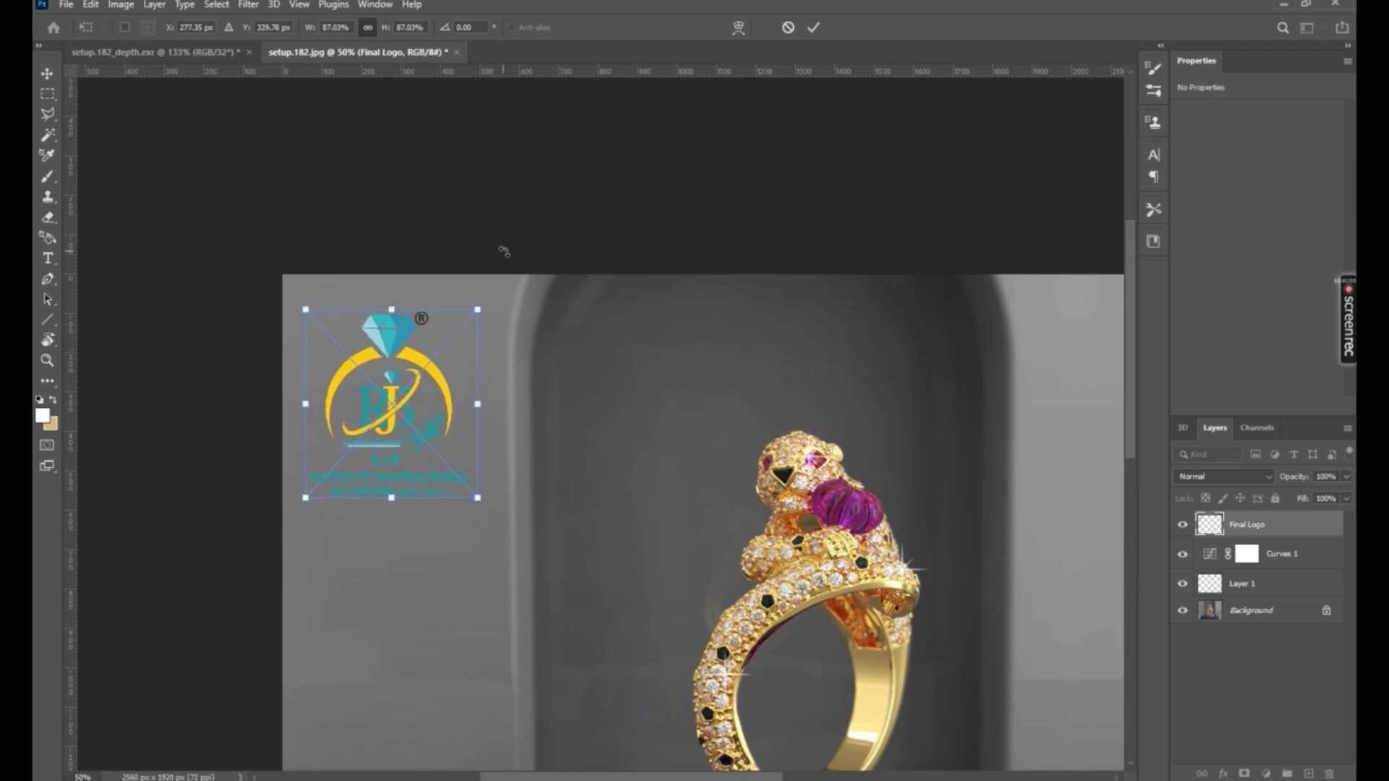
{"action": "key", "text": "Return"}
Step: Deselect the logo layer and examine the logo's placement in the full image and its details up close
{"action": "left_click_drag", "start_coordinate": [655, 343], "coordinate": [551, 172]}
{"action": "key", "text": "ctrl+minus"}
{"action": "key", "text": "ctrl+minus"}
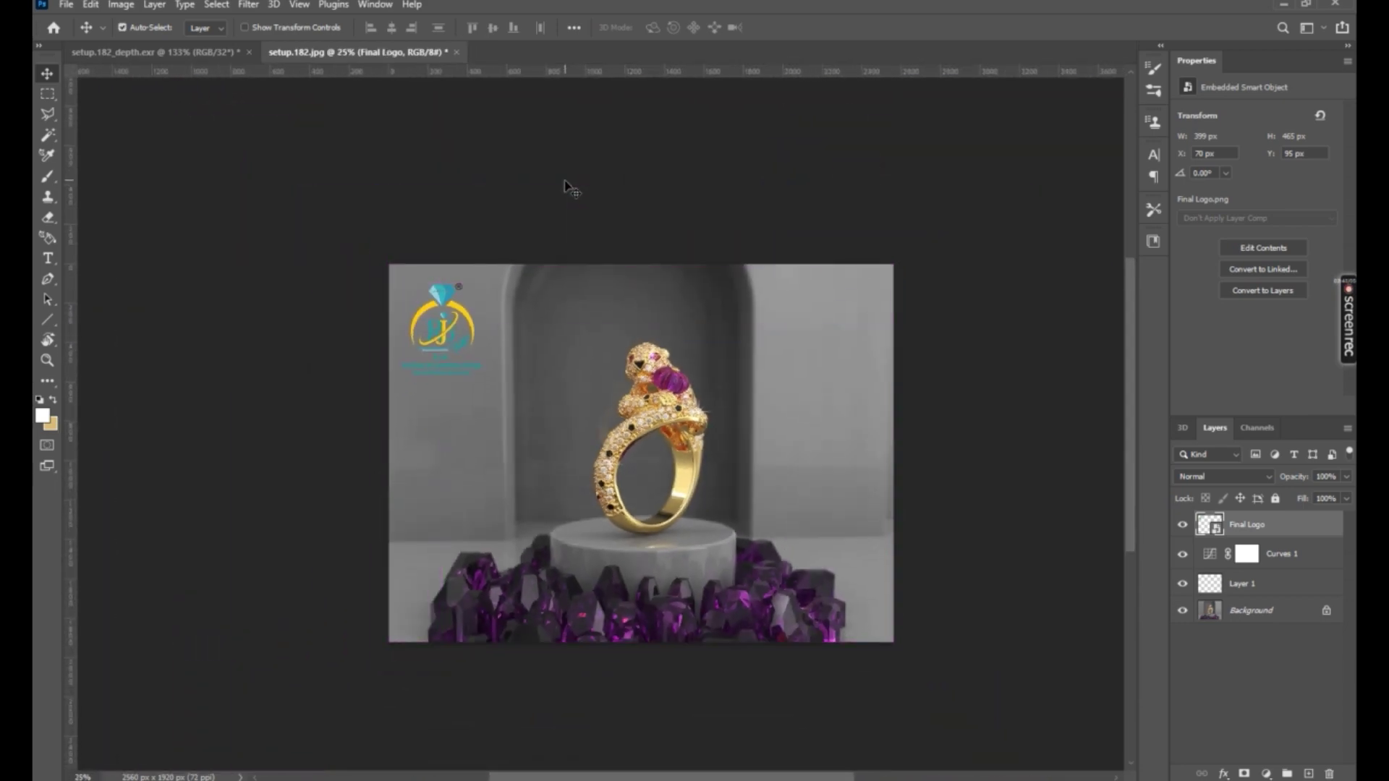
{"action": "left_click", "coordinate": [567, 186]}
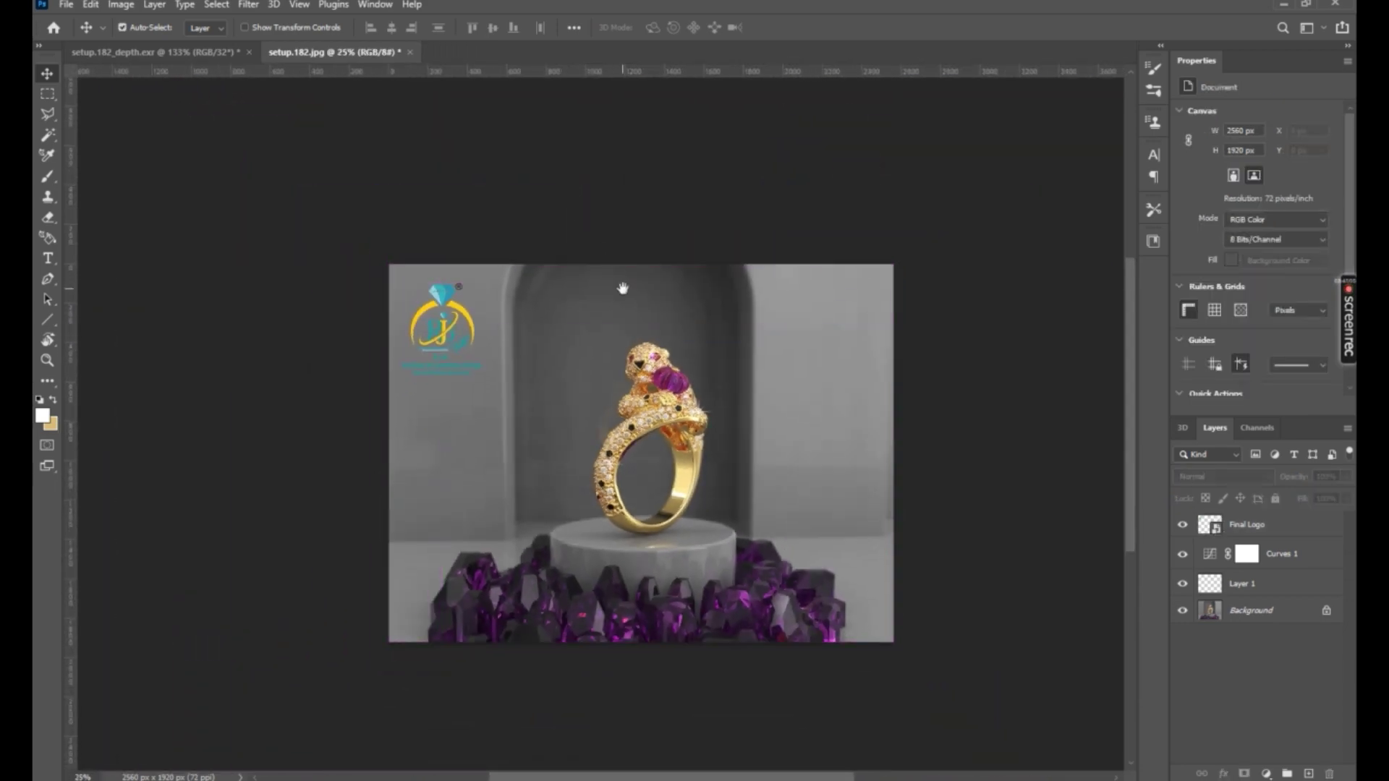
{"action": "left_click", "coordinate": [377, 290], "text": "ctrl"}
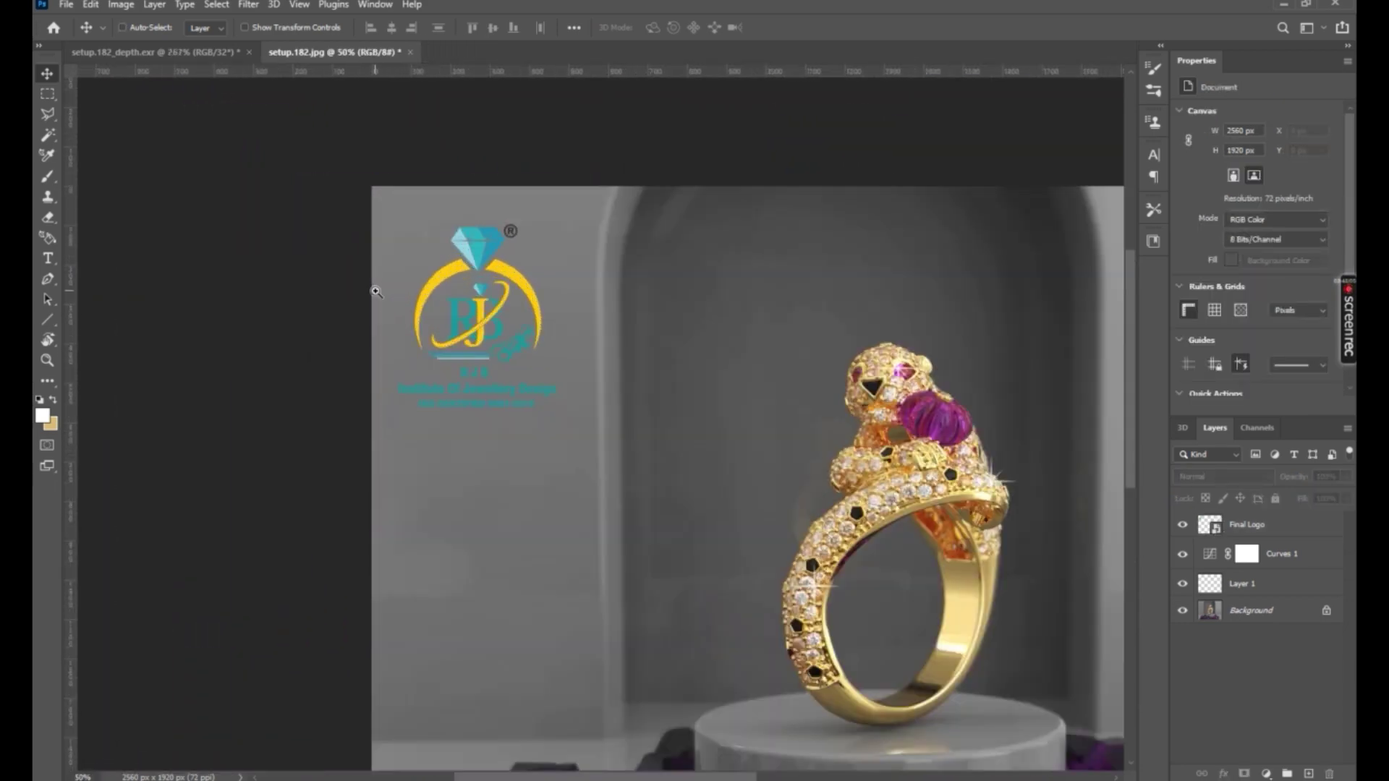
{"action": "left_click", "coordinate": [377, 292], "text": "ctrl"}
{"action": "left_click", "coordinate": [377, 291], "text": "ctrl"}
{"action": "left_click", "coordinate": [376, 291], "text": "ctrl"}
{"action": "left_click_drag", "start_coordinate": [706, 301], "coordinate": [643, 304]}
{"action": "key", "text": "ctrl+minus"}
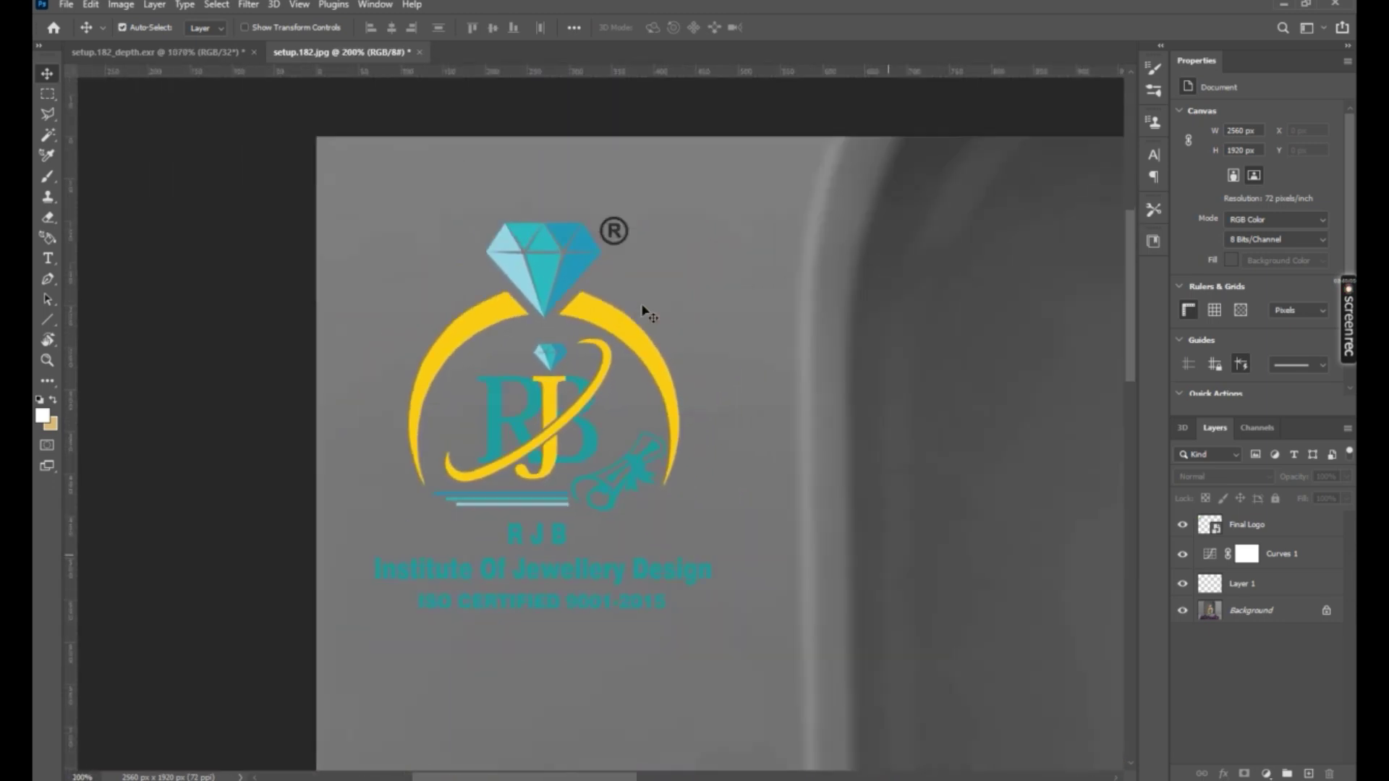
{"action": "scroll", "coordinate": [642, 305], "scroll_direction": "down", "scroll_amount": 3, "text": "alt"}
{"action": "left_click_drag", "start_coordinate": [615, 371], "coordinate": [506, 291]}
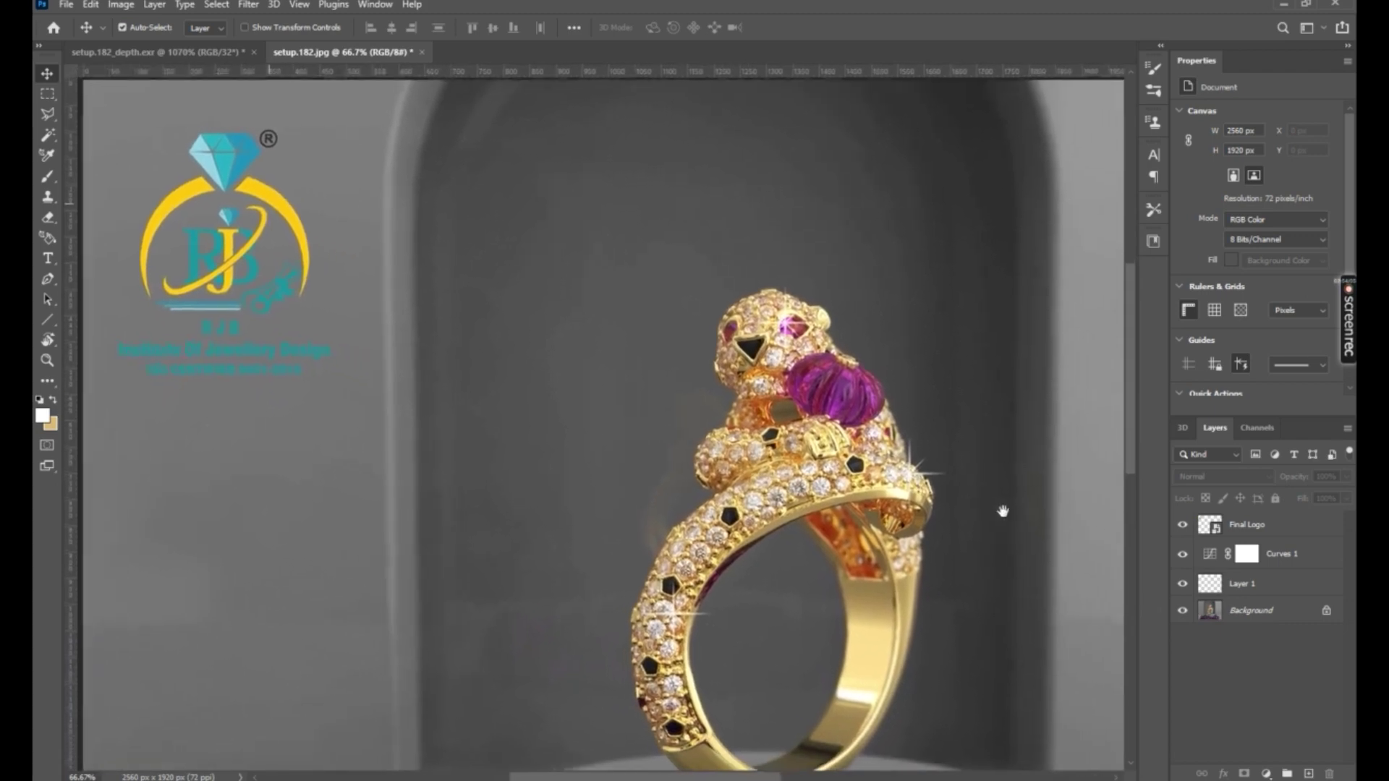
Step: Examine the ring, pedestal and amethyst crystals up close, finishing with the full composition
{"action": "left_click_drag", "start_coordinate": [1002, 512], "coordinate": [896, 446]}
{"action": "scroll", "coordinate": [816, 521], "scroll_direction": "down", "scroll_amount": 6}
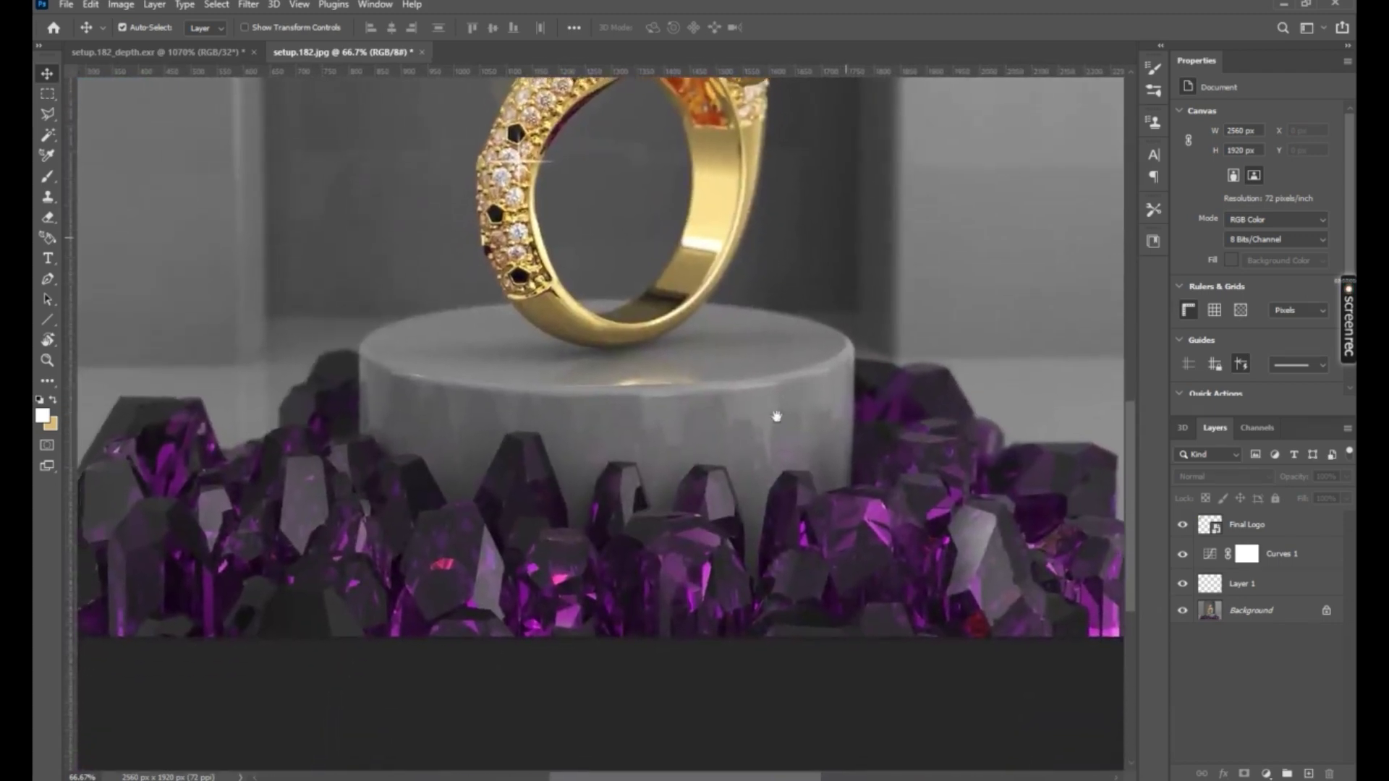
{"action": "left_click_drag", "start_coordinate": [778, 434], "coordinate": [1071, 478]}
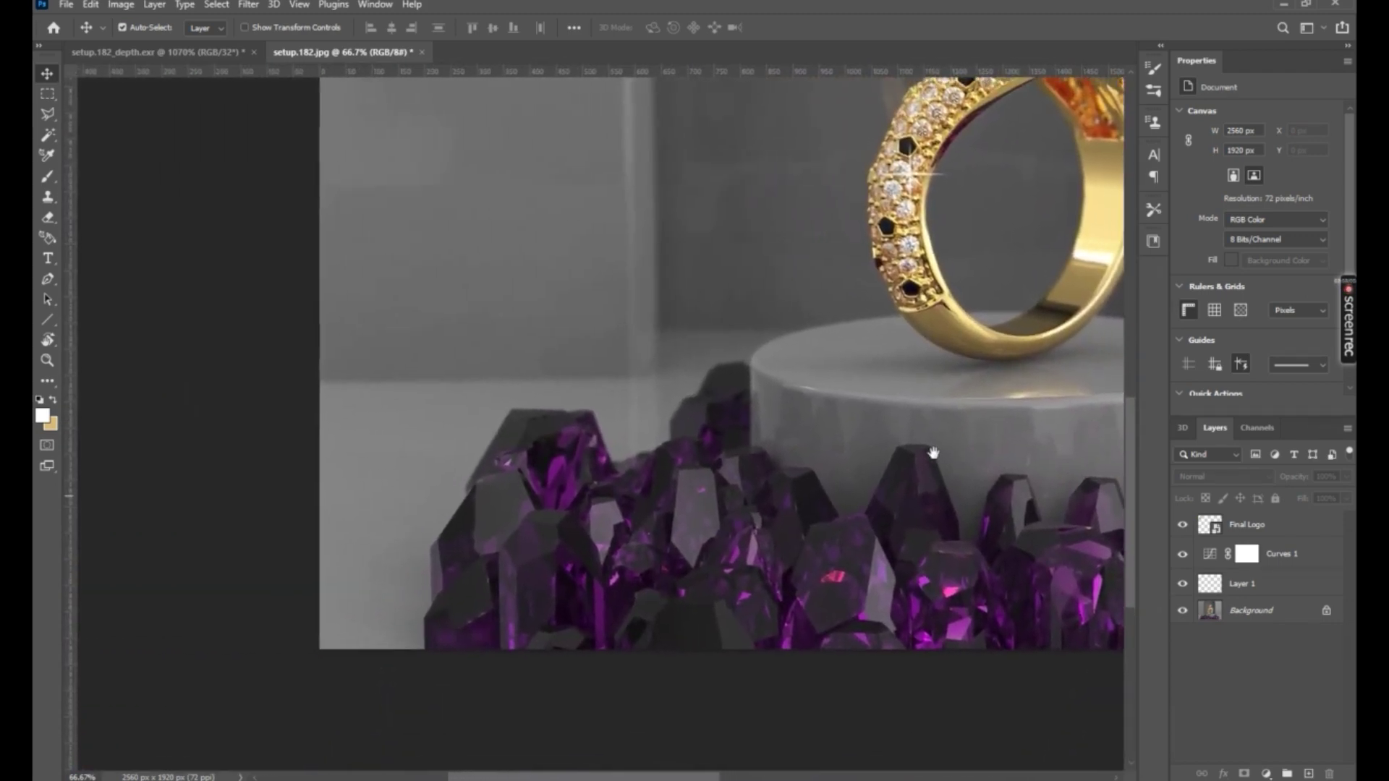
{"action": "left_click_drag", "start_coordinate": [933, 453], "coordinate": [477, 394]}
{"action": "scroll", "coordinate": [830, 425], "scroll_direction": "up", "scroll_amount": 6}
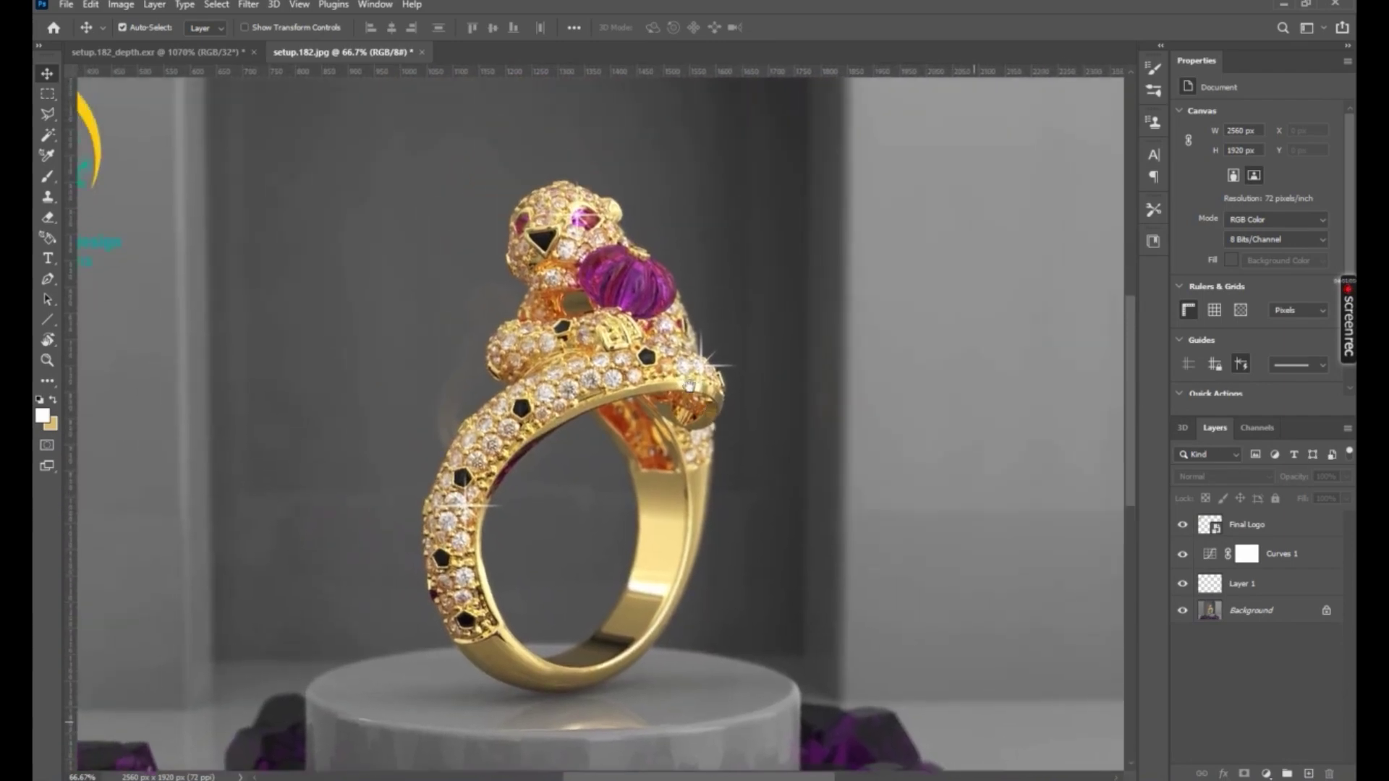
{"action": "left_click_drag", "start_coordinate": [690, 386], "coordinate": [813, 416]}
{"action": "scroll", "coordinate": [818, 425], "scroll_direction": "down", "scroll_amount": 1, "text": "alt"}
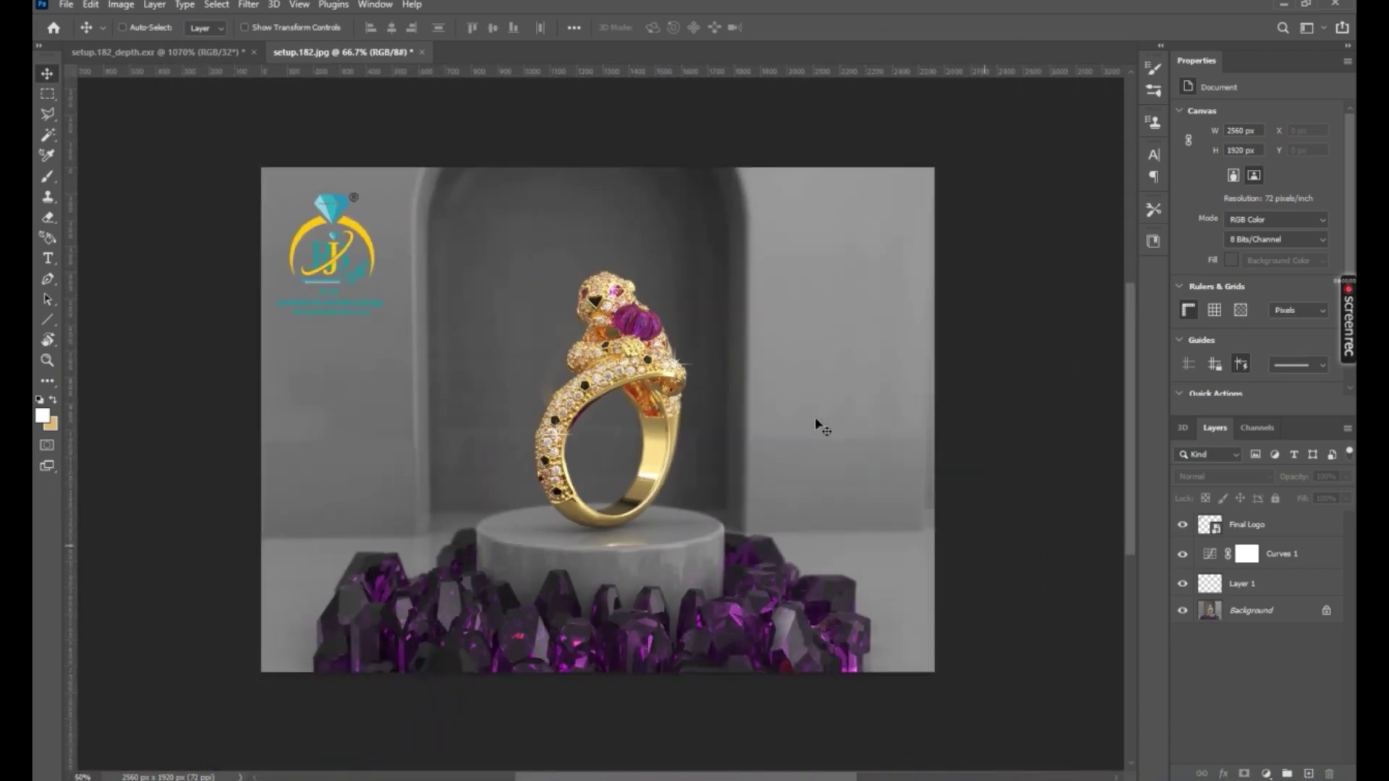
{"action": "left_click_drag", "start_coordinate": [639, 297], "coordinate": [668, 295]}
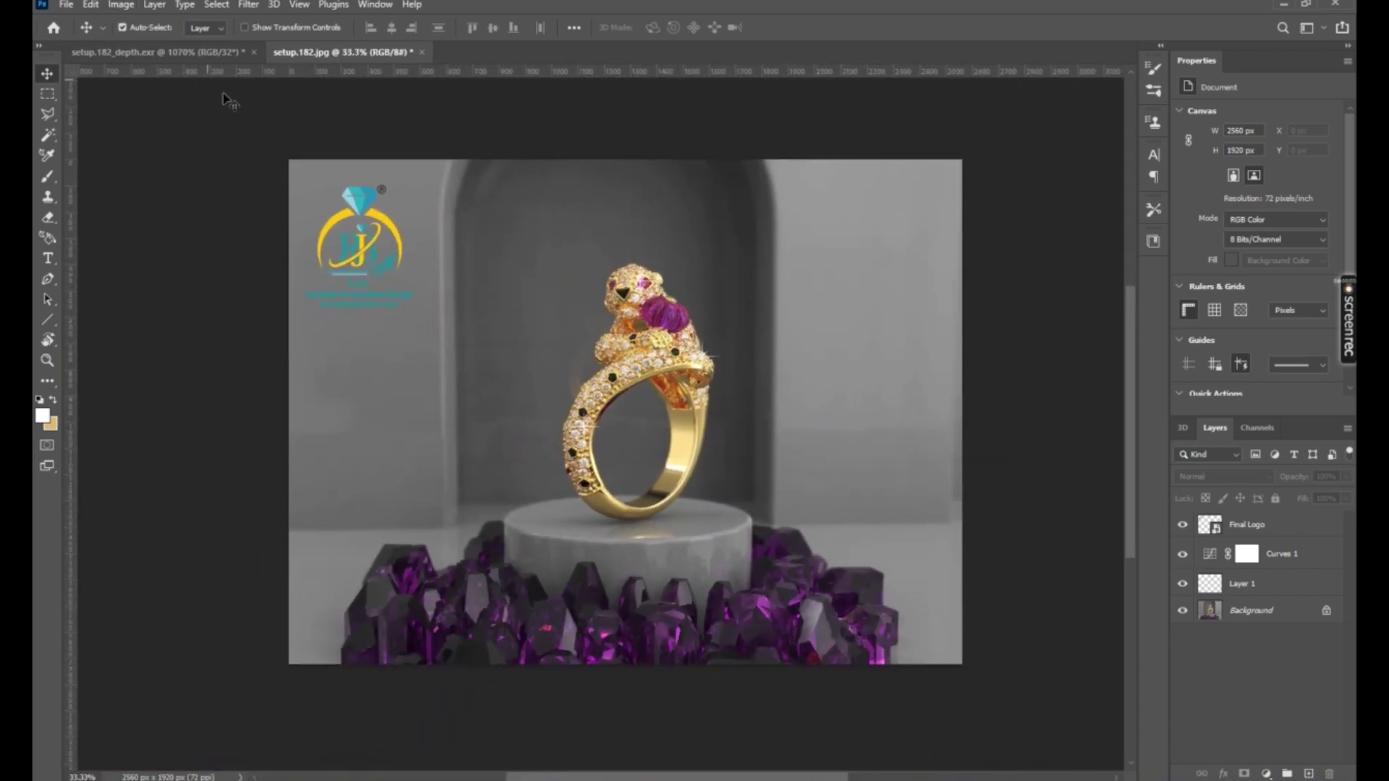
{"action": "key", "text": "ctrl"}
{"action": "key", "text": "ctrl+w"}
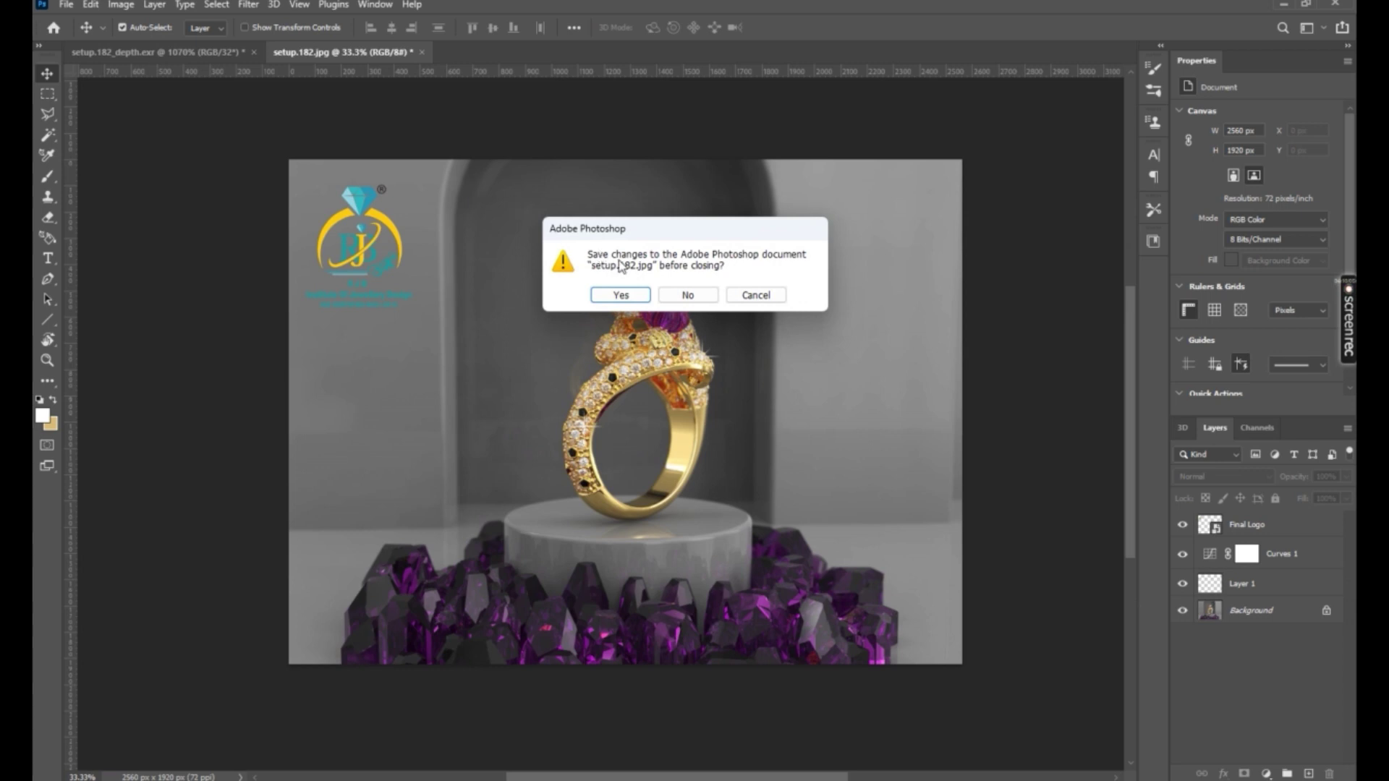
{"action": "key", "text": "Escape"}
Step: Export the image as a JPG at Great quality, saving it on the Desktop as setup.182
{"action": "key", "text": "ctrl+shift+alt+w"}
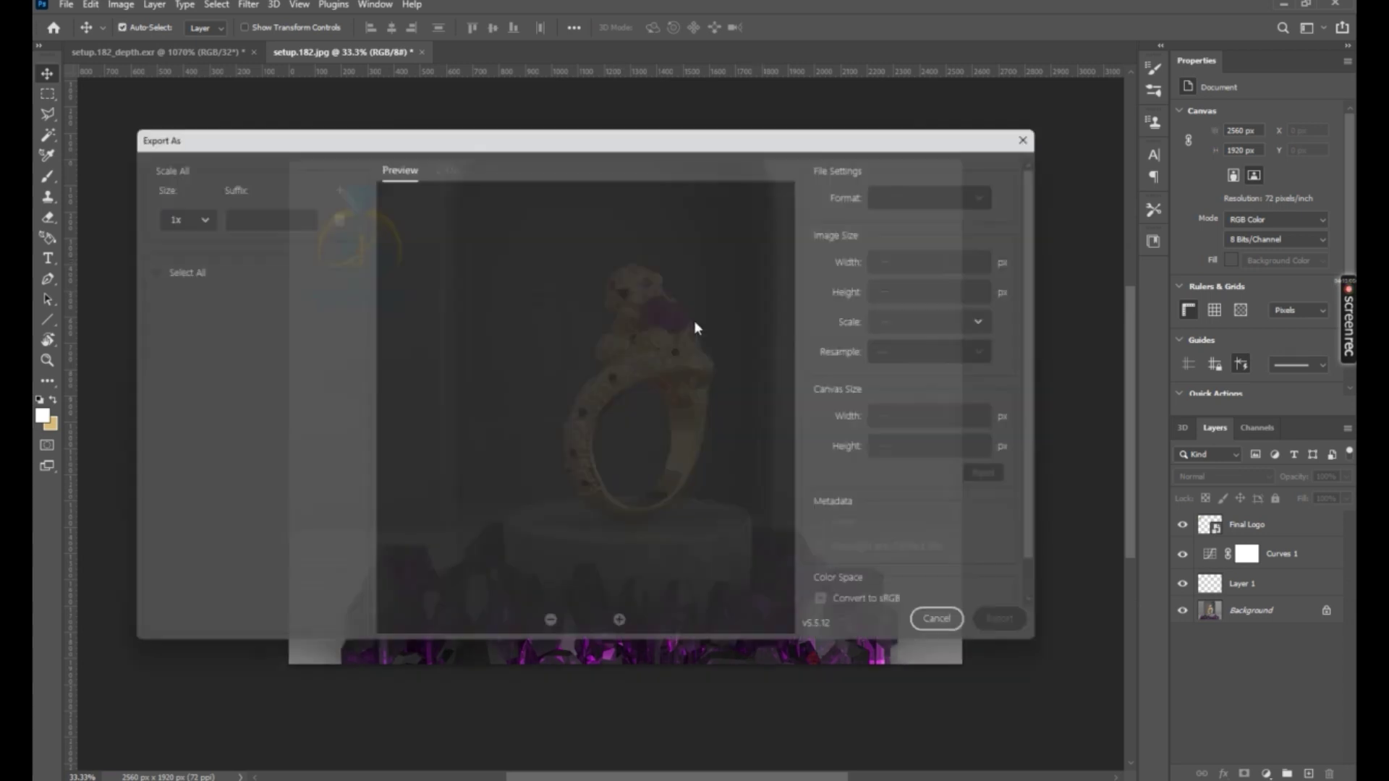
{"action": "left_click", "coordinate": [940, 220]}
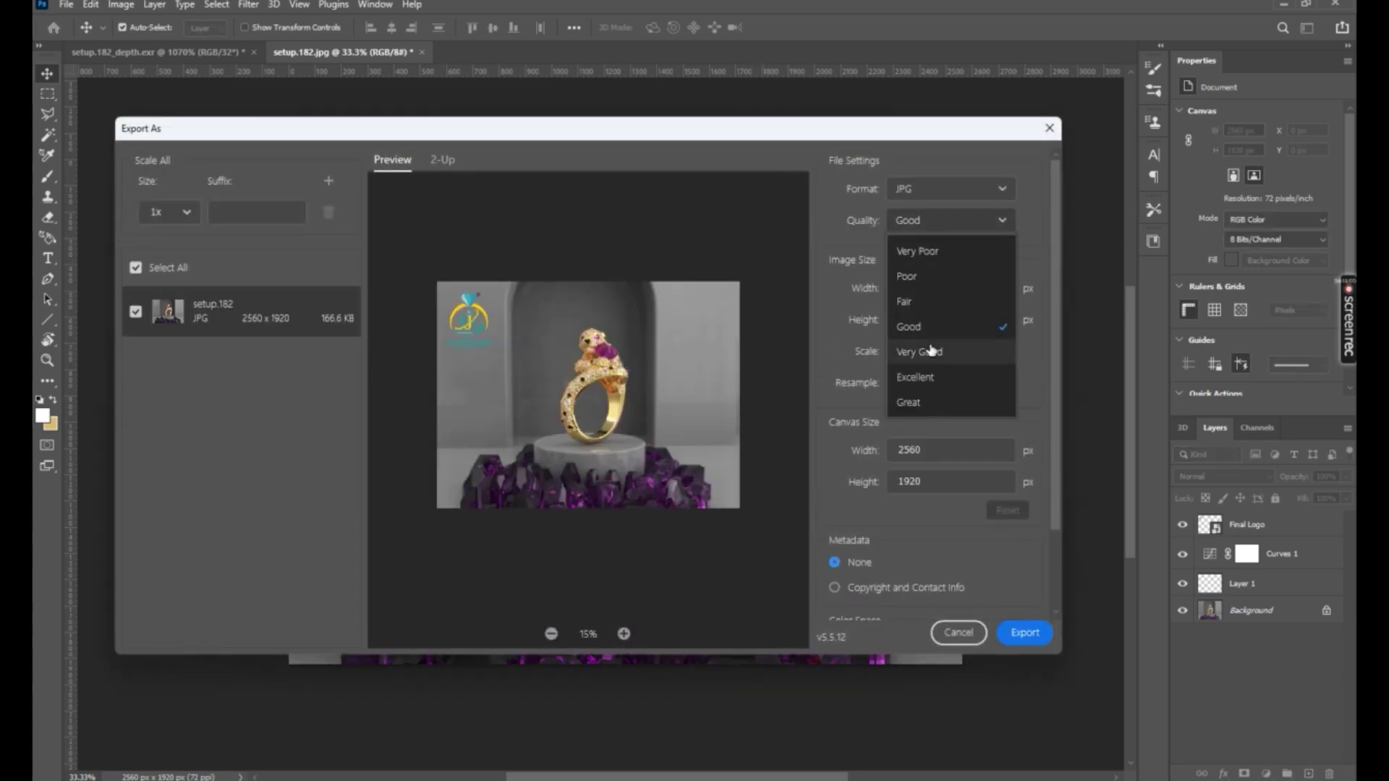
{"action": "left_click", "coordinate": [910, 401]}
{"action": "left_click", "coordinate": [1018, 631]}
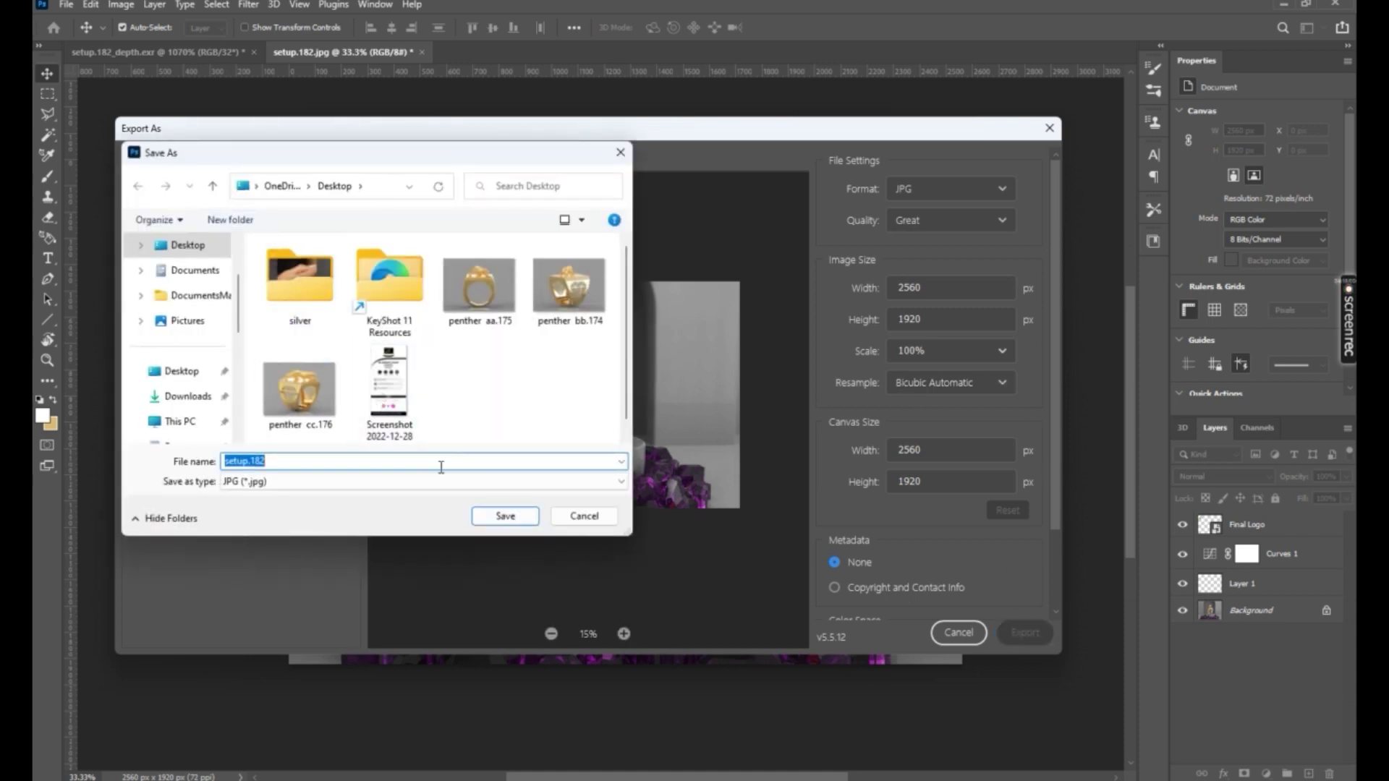
{"action": "left_click", "coordinate": [505, 516]}
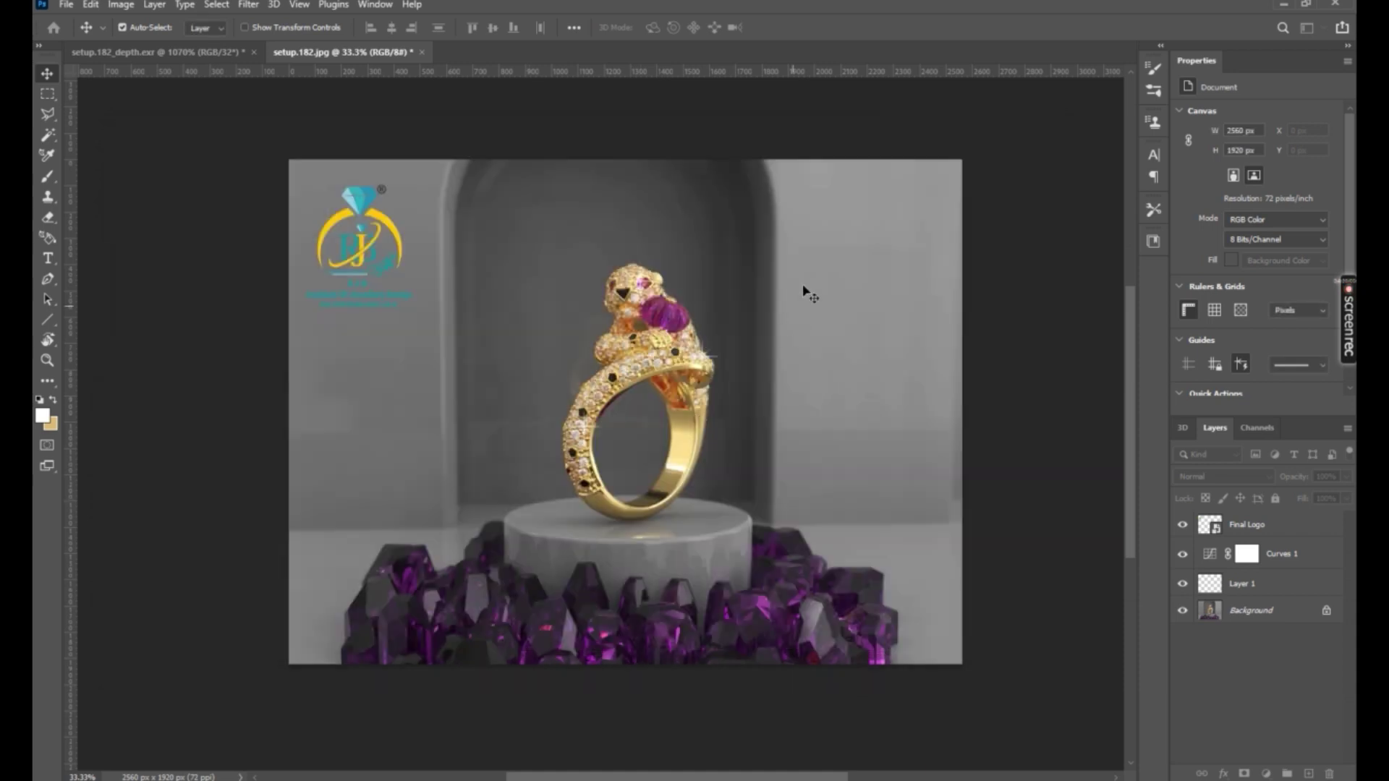